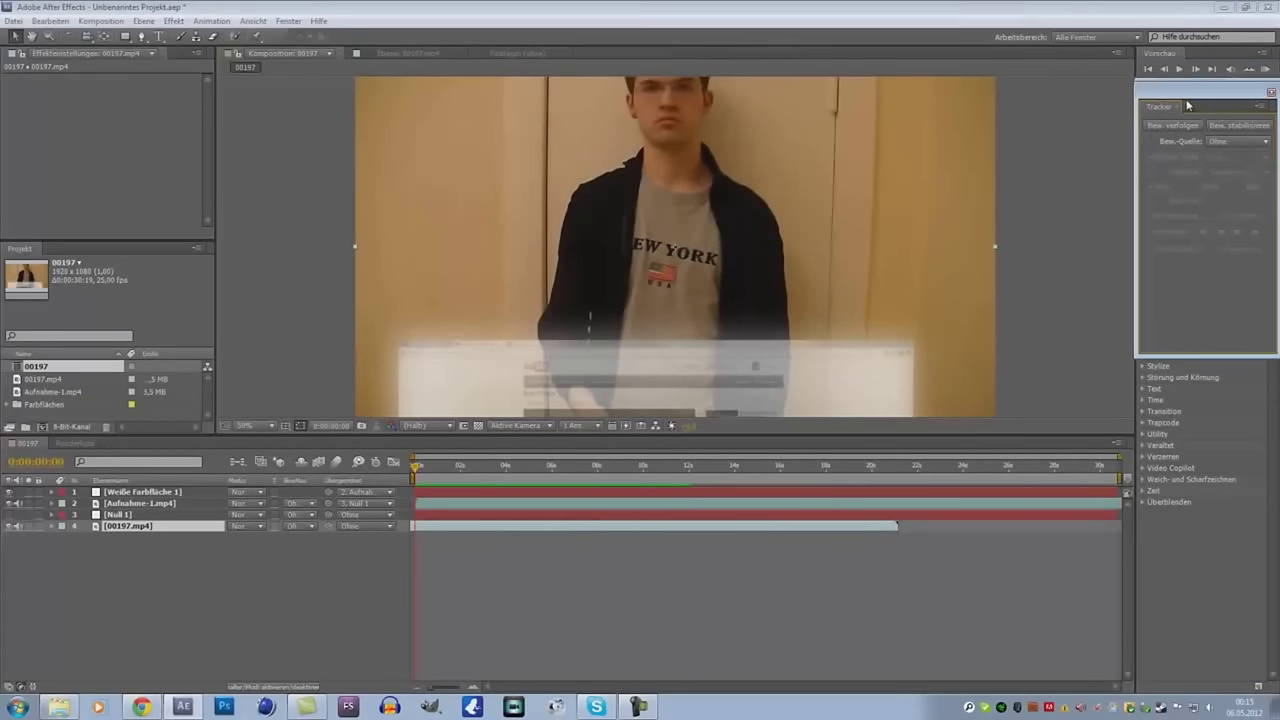
Step: Float the Tracker panel, preview the composition to about 16 seconds, and select all four layers
left_click_drag(1183, 88, 1210, 140)
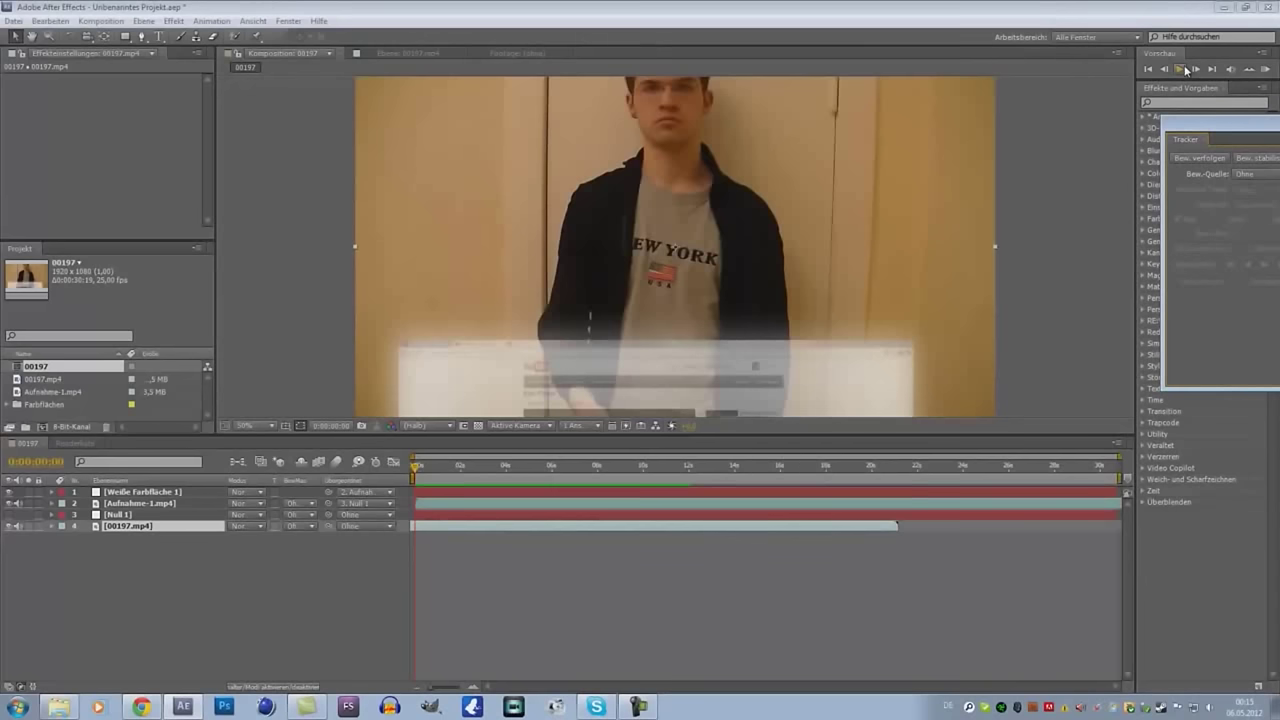
left_click(1183, 69)
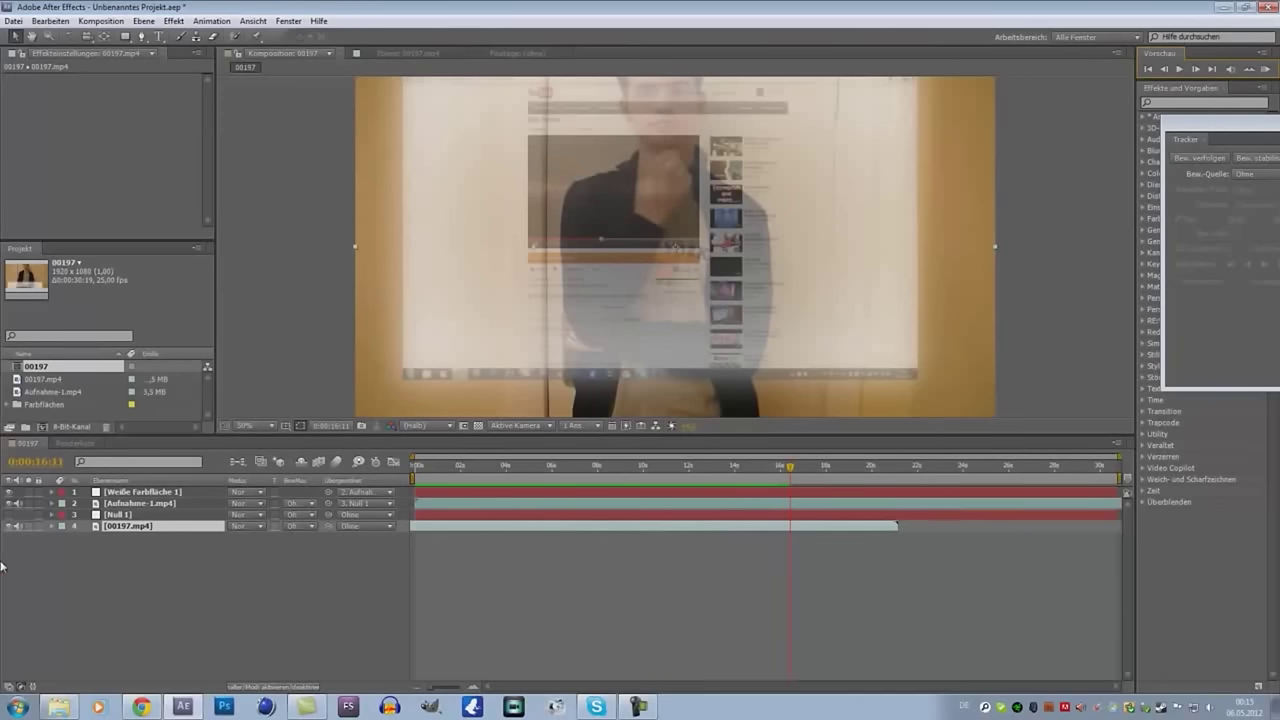
left_click(100, 611)
left_click_drag(100, 611, 132, 490)
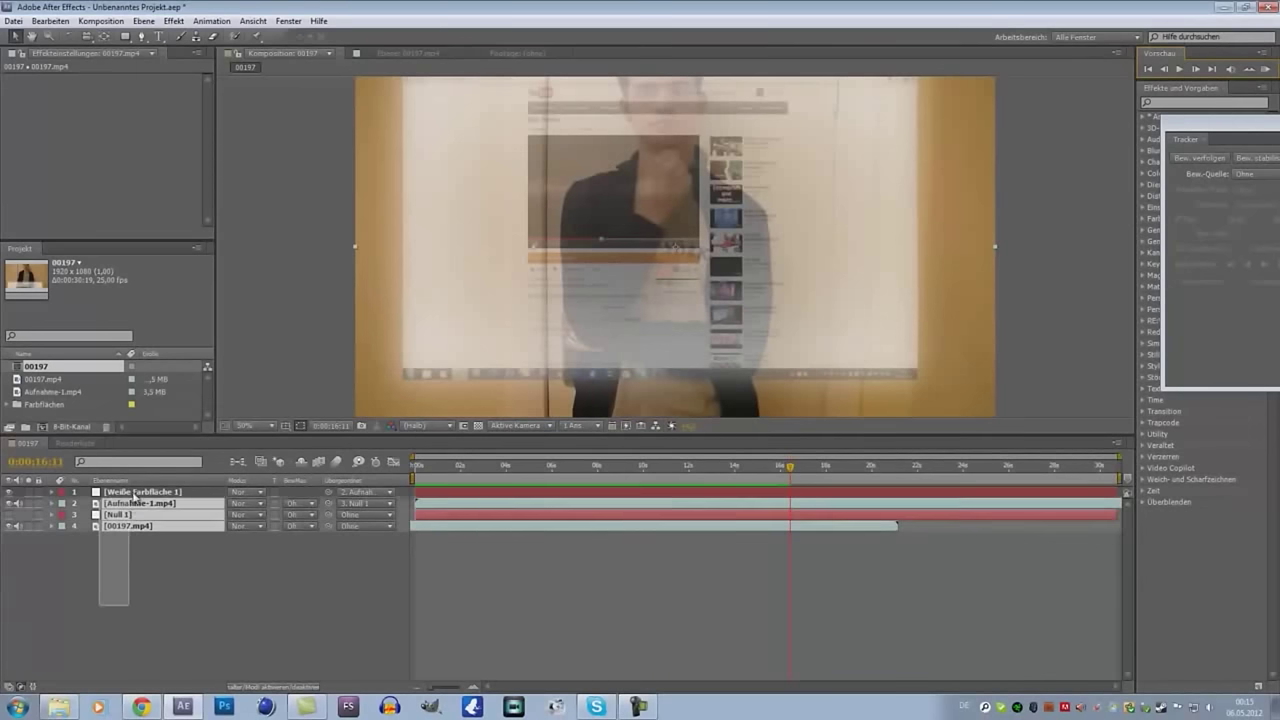
Step: Delete the four old layers, add 00197.mp4 back into the timeline, and return to frame 0
key("Delete")
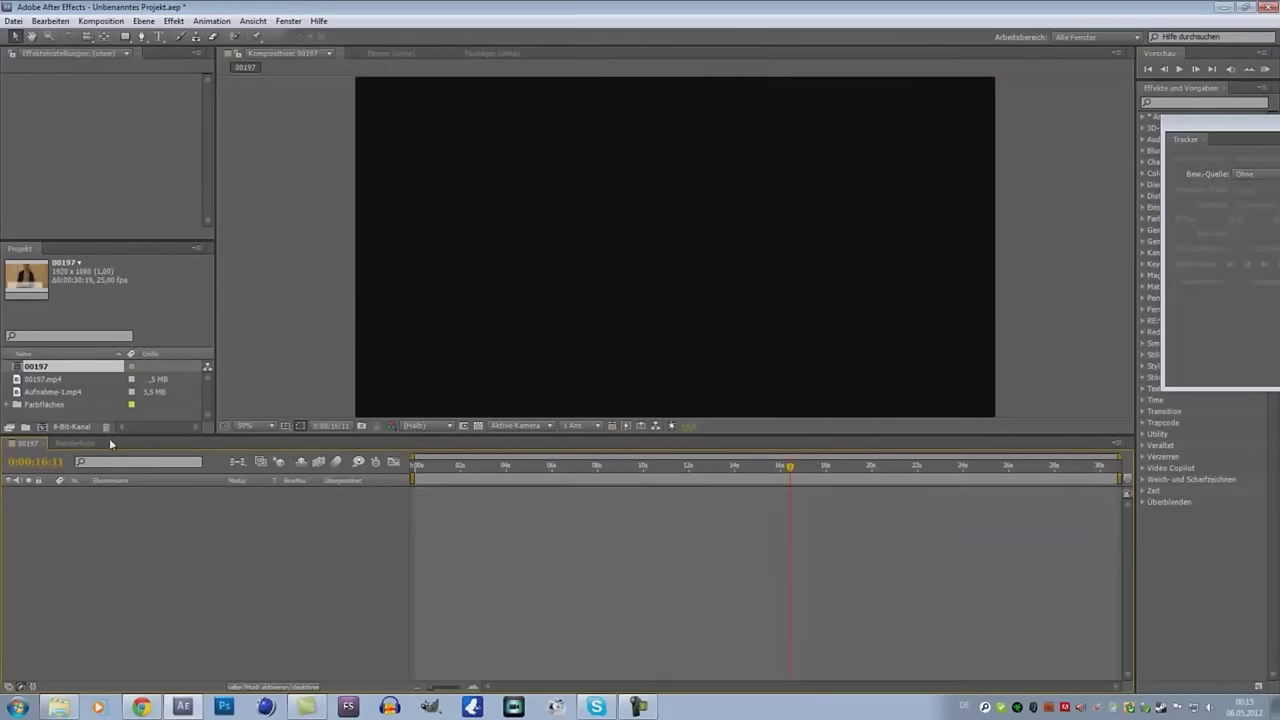
left_click(75, 382)
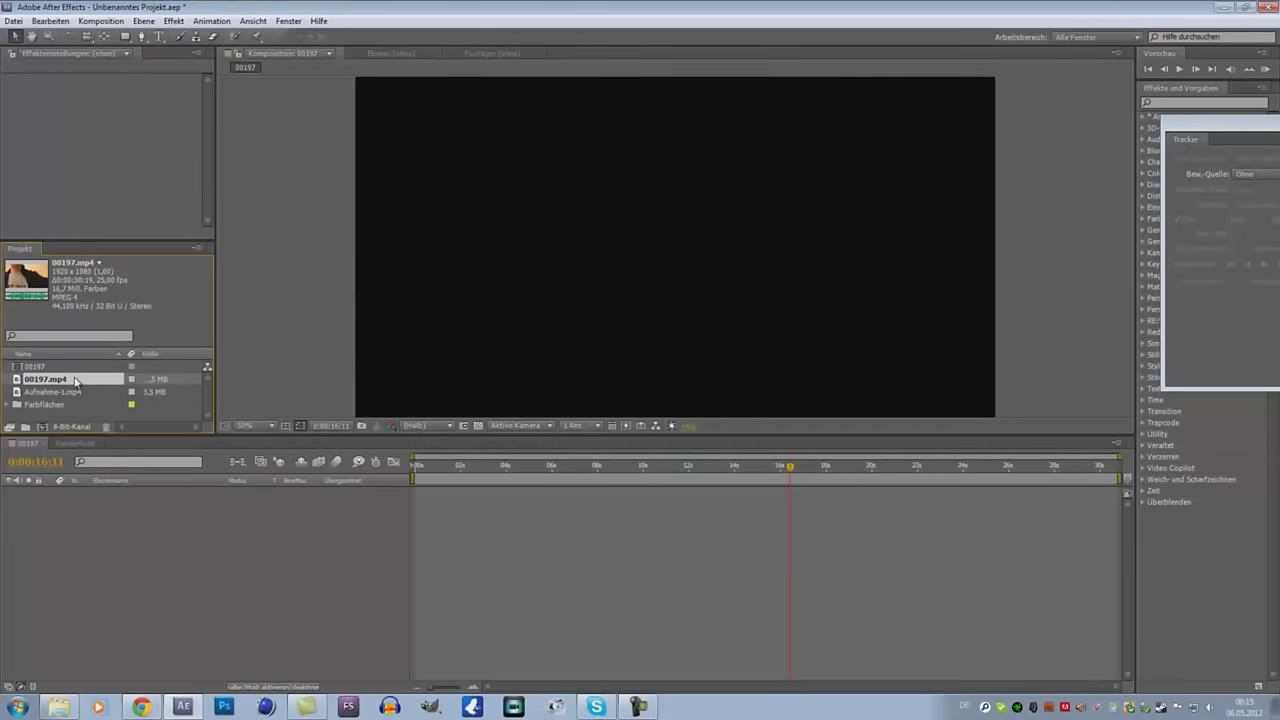
left_click_drag(75, 381, 131, 589)
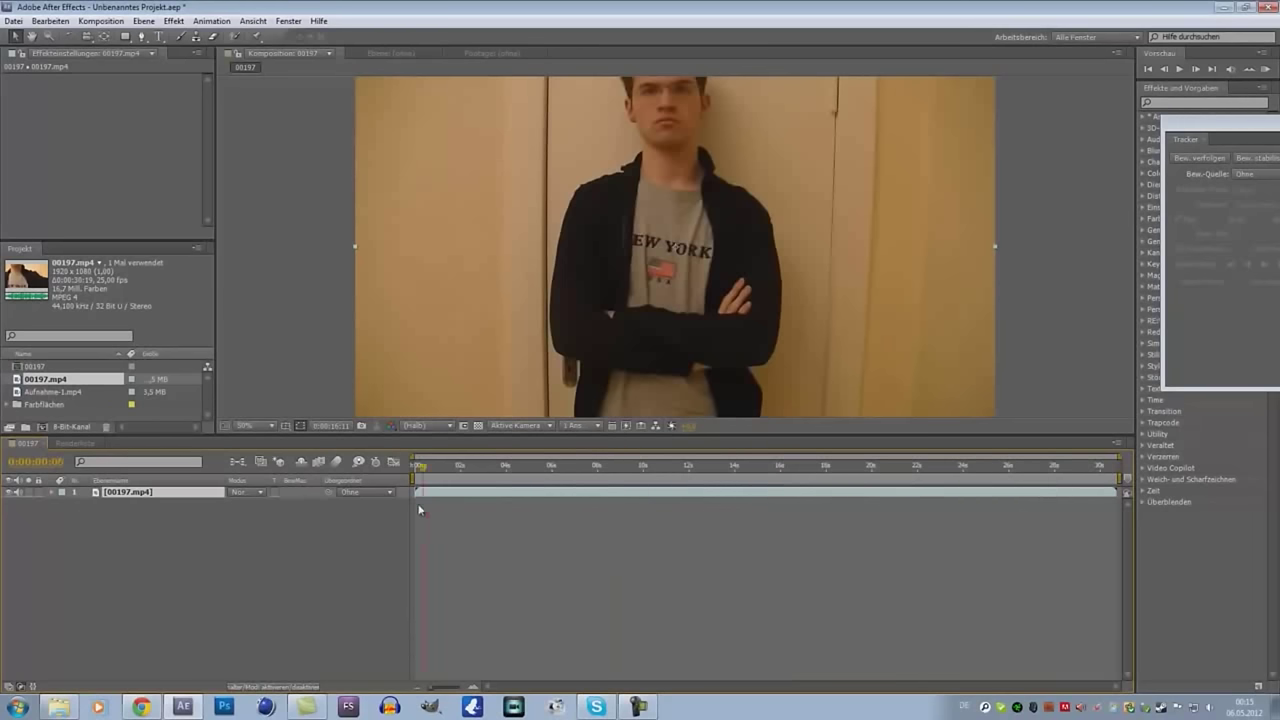
left_click_drag(792, 474, 338, 514)
Step: Slide the 00197.mp4 layer bar left so its later footage starts at 0:00
mouse_move(675, 494)
left_mouse_down()
mouse_move(502, 506)
mouse_move(558, 503)
left_mouse_up()
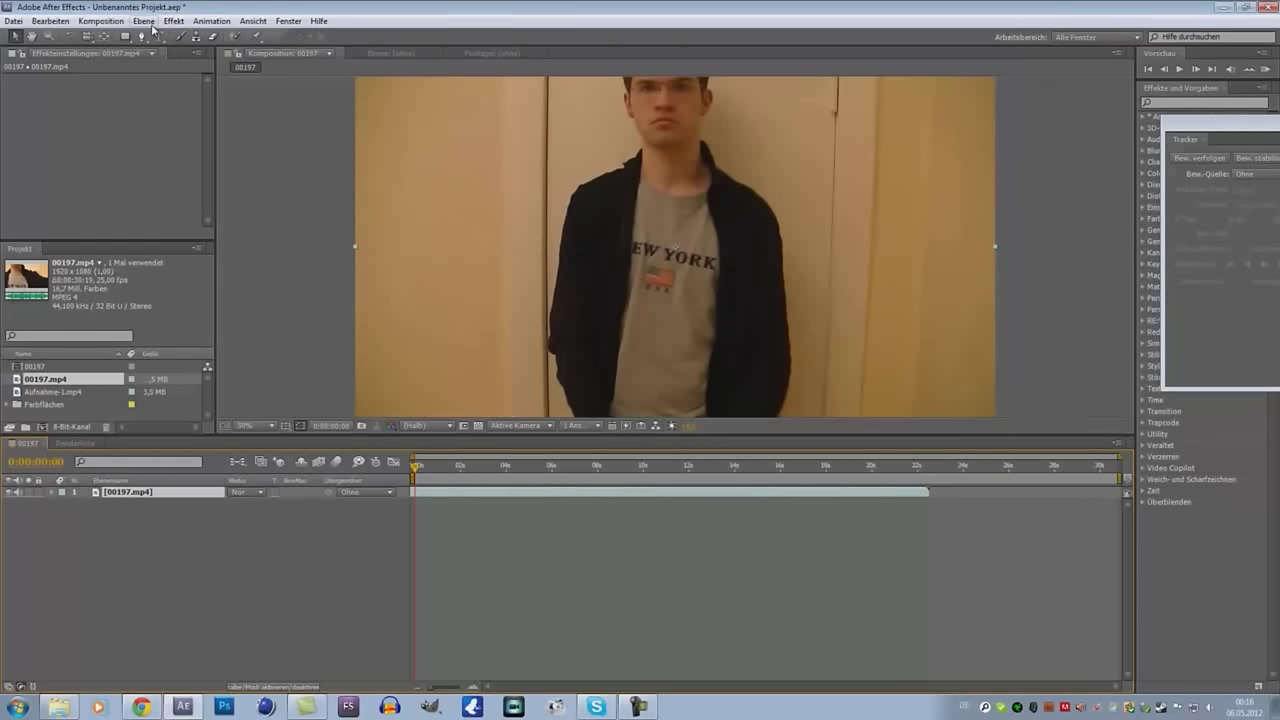
Step: Float the Tracker panel over the viewer and add a Null 2 layer via Ebene > Neu > Null-Objekt
mouse_move(1254, 122)
left_mouse_down()
mouse_move(841, 253)
mouse_move(1045, 197)
left_mouse_up()
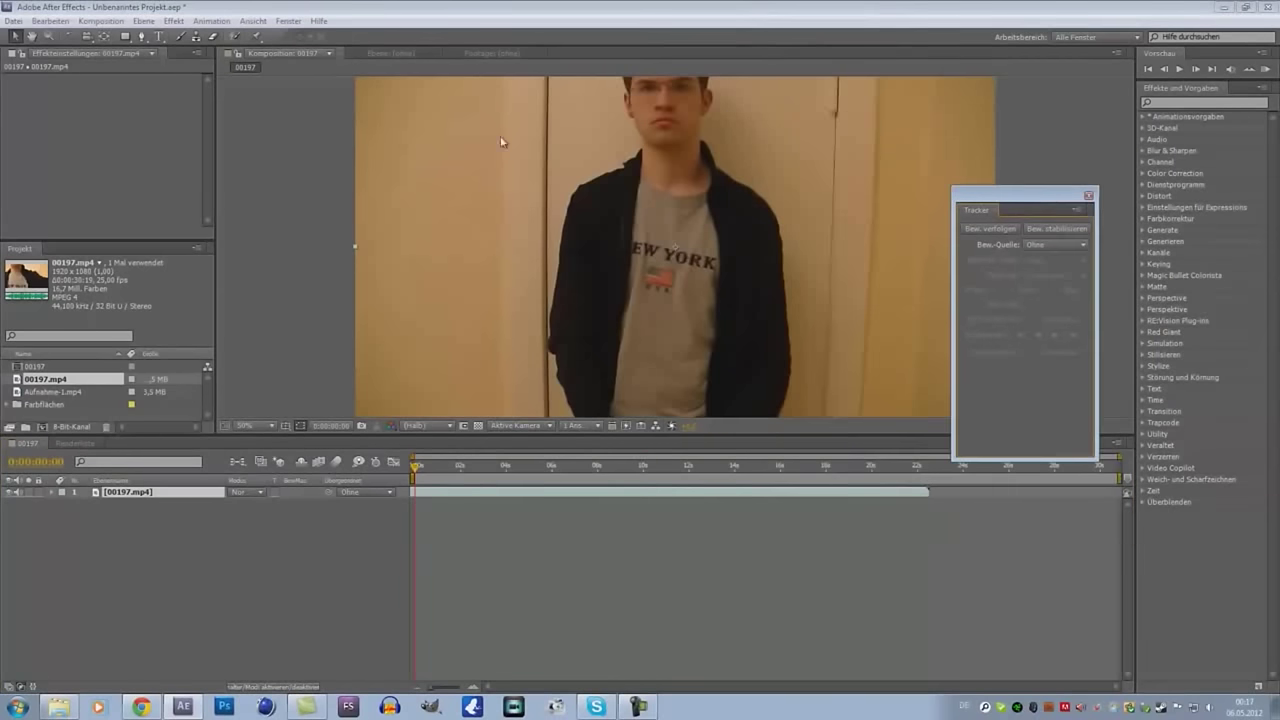
left_click(138, 505)
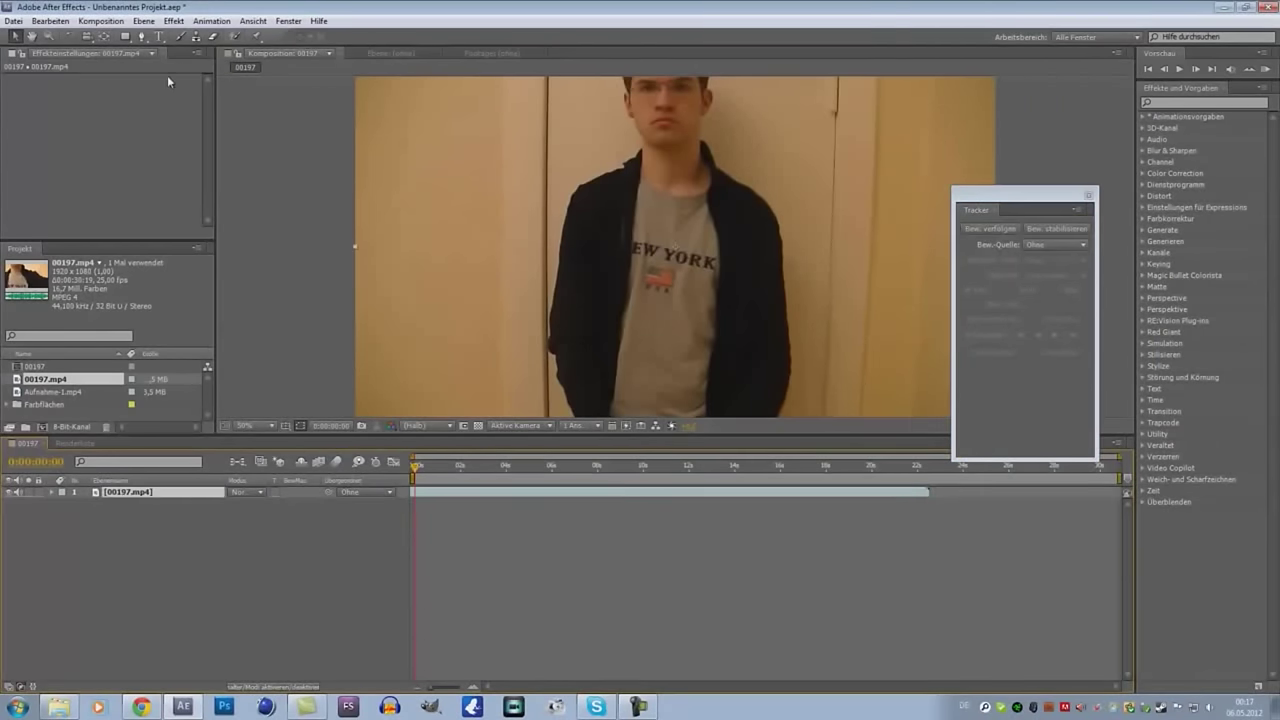
left_click(144, 21)
mouse_move(160, 37)
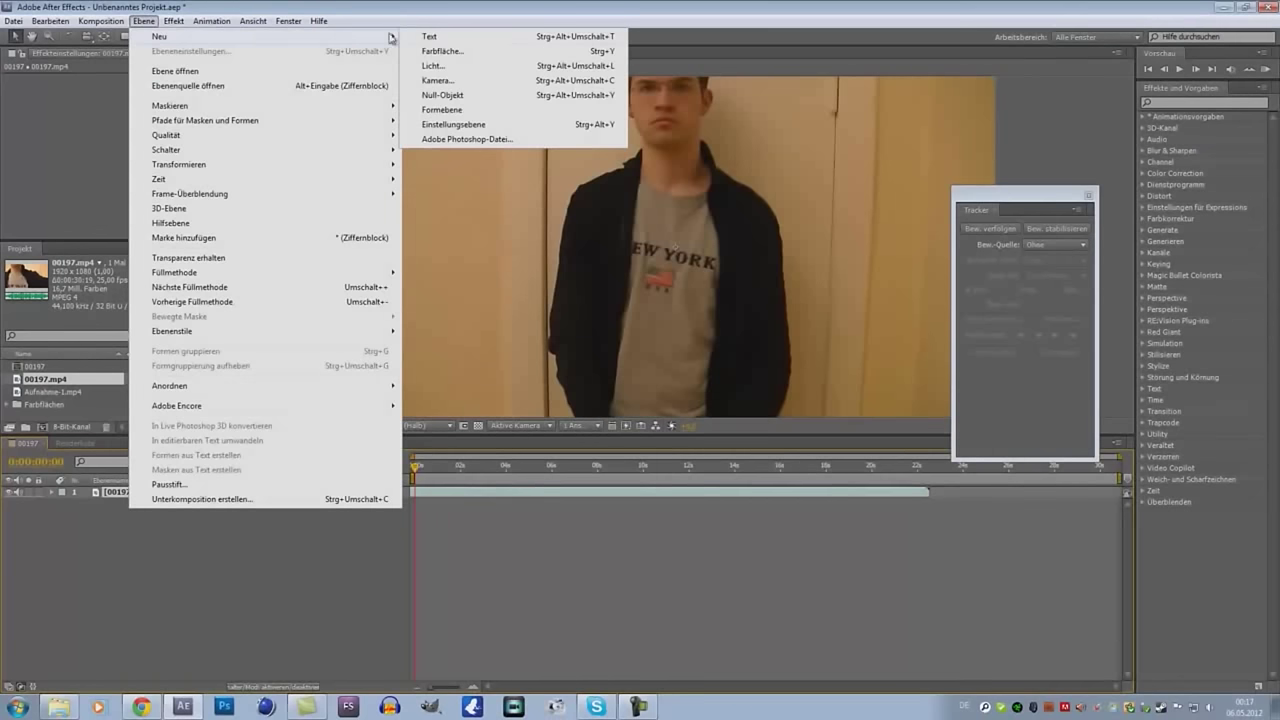
left_click(445, 95)
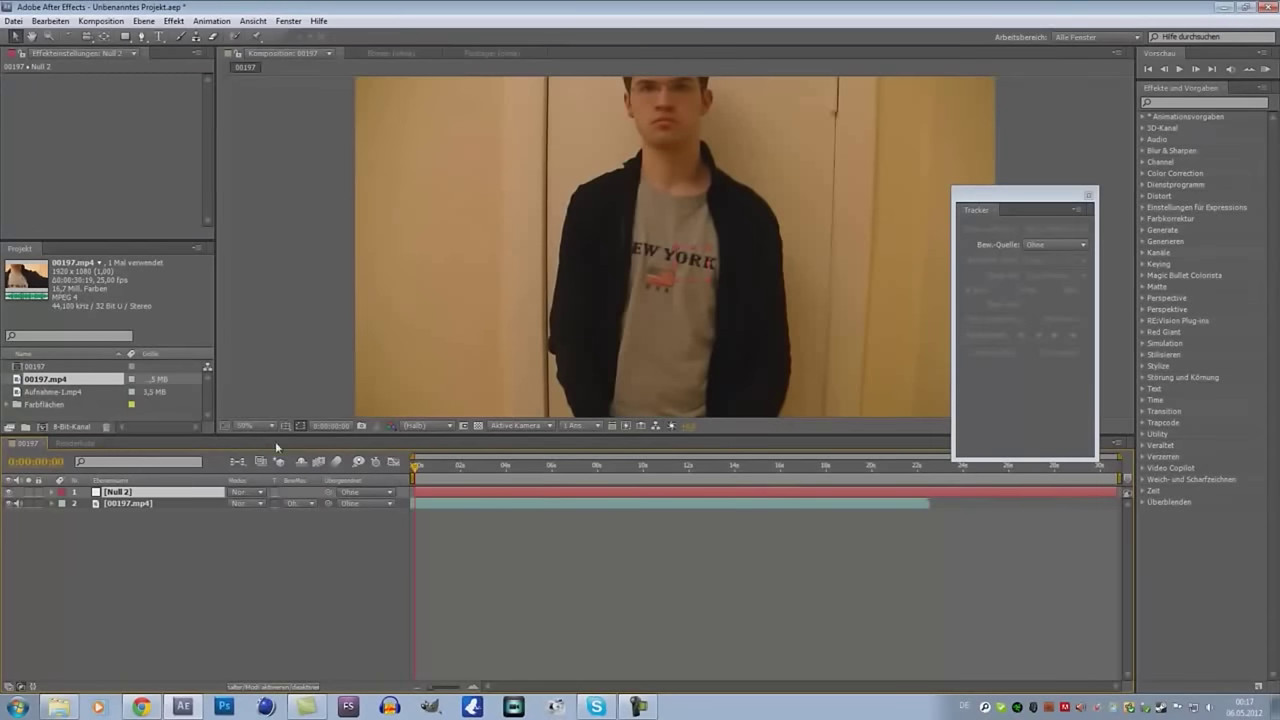
left_click(231, 587)
Step: Select the 00197.mp4 layer and scrub to a later frame
left_click(166, 503)
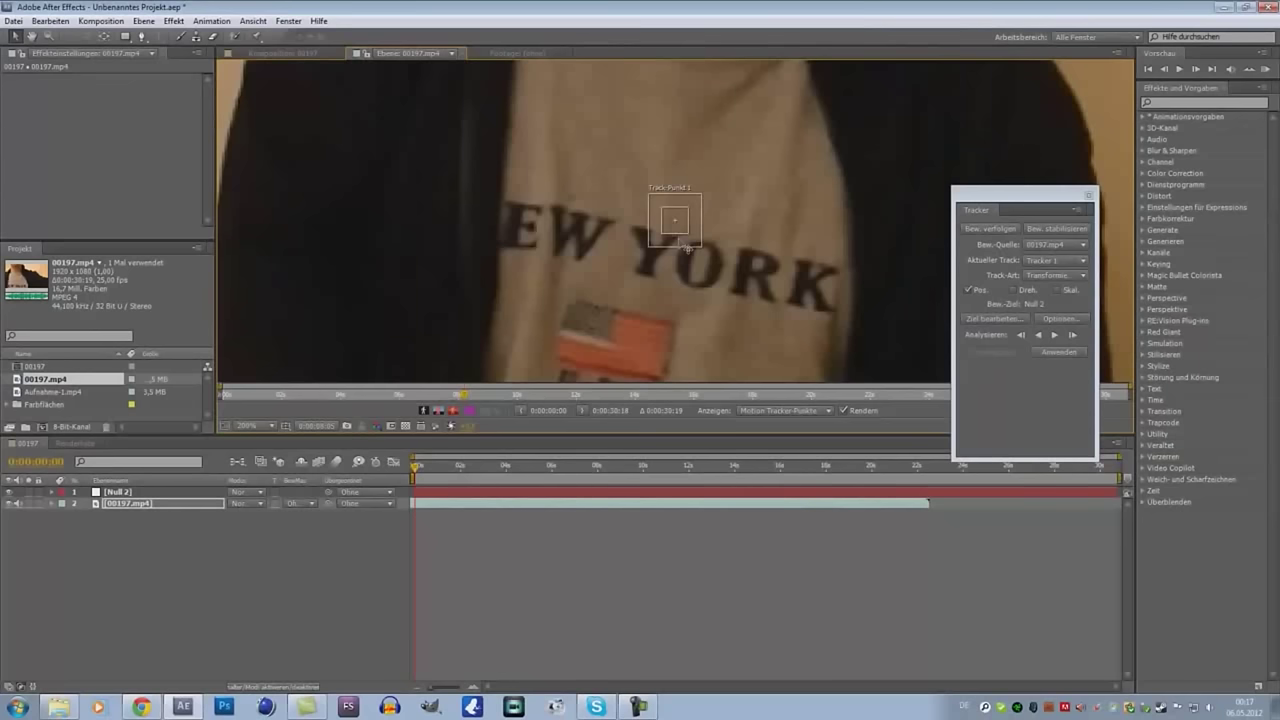
scroll(632, 262, "down", 2)
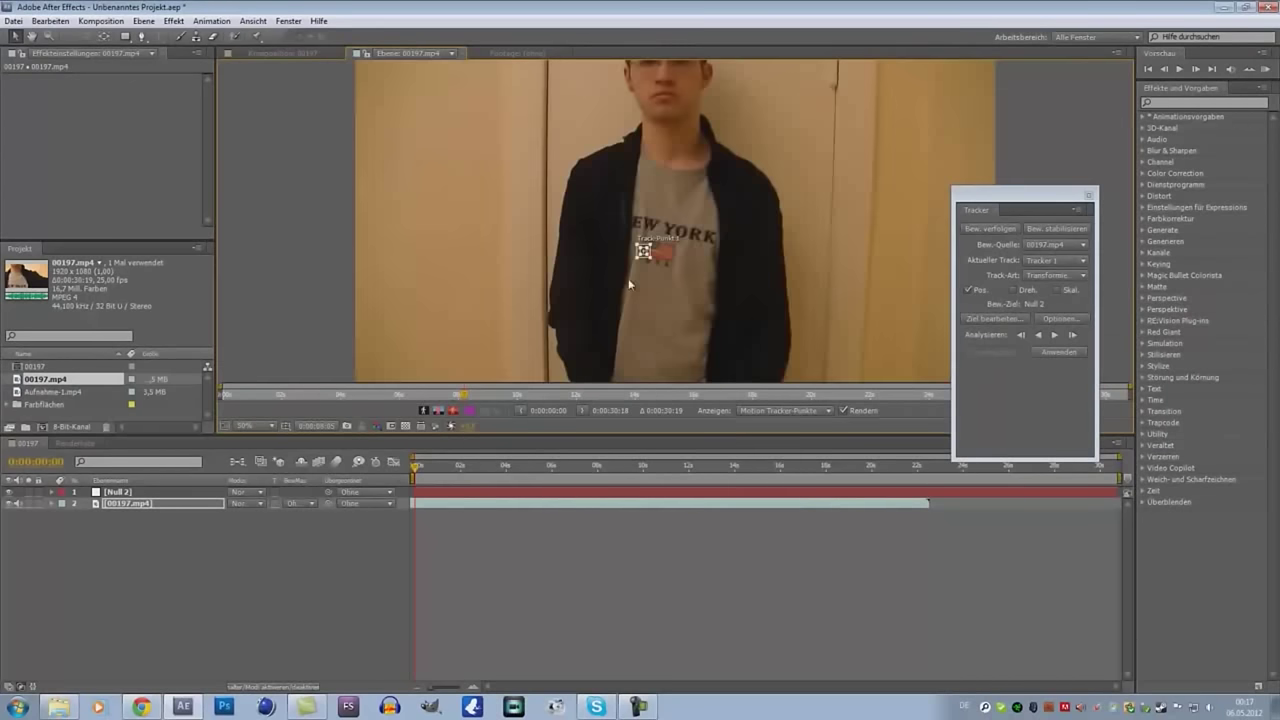
left_click_drag(516, 507, 477, 507)
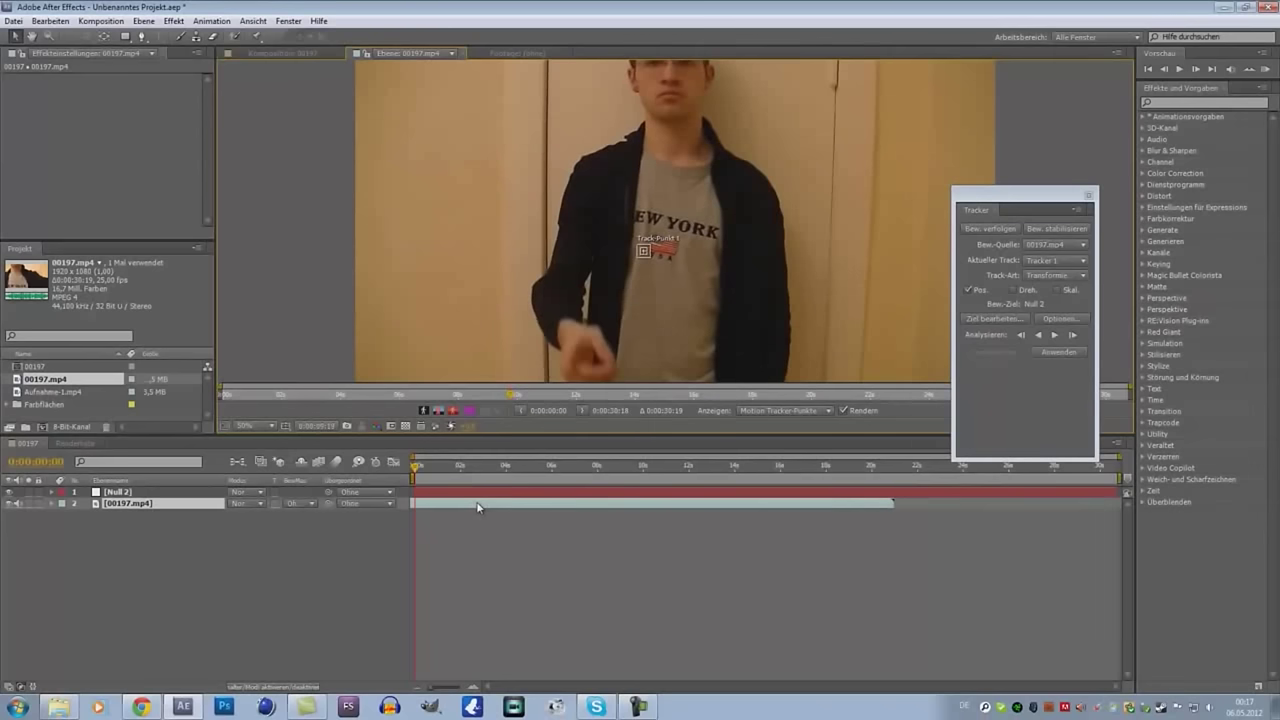
scroll(634, 258, "up", 1)
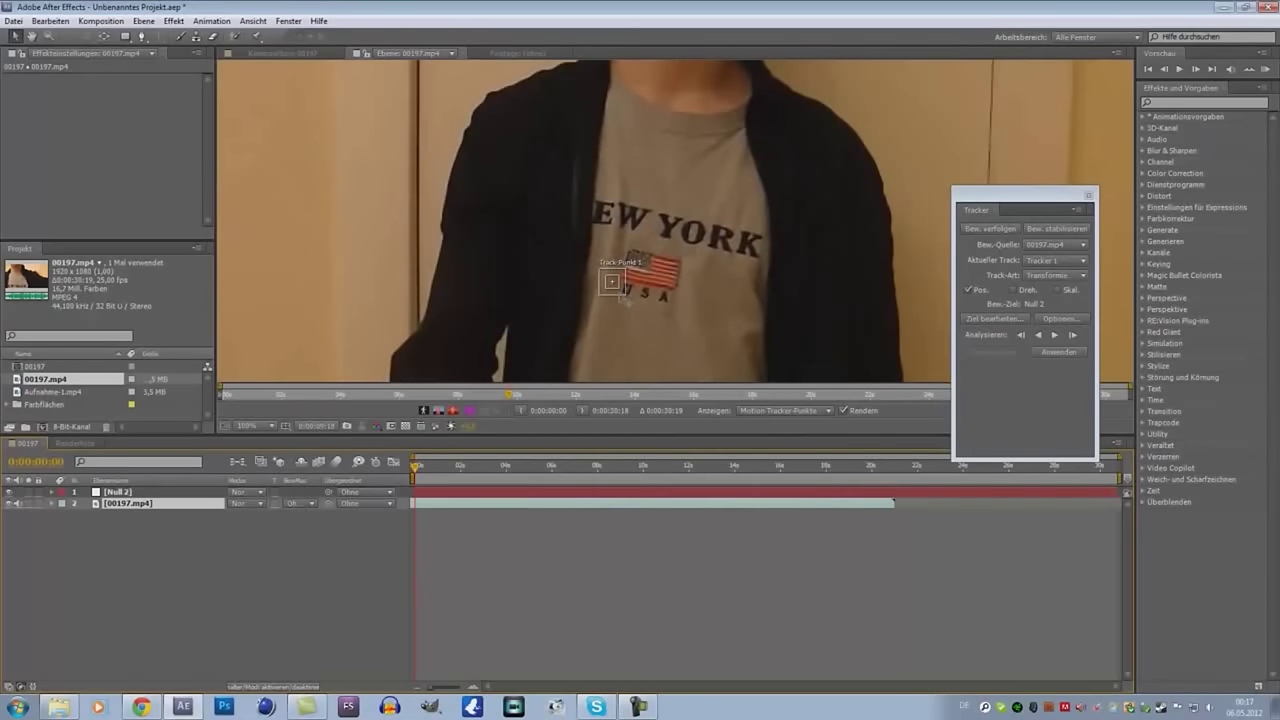
Step: Move Track Point 1 from the arm to just above the person's fist
left_click(471, 367)
scroll(465, 355, "down", 1)
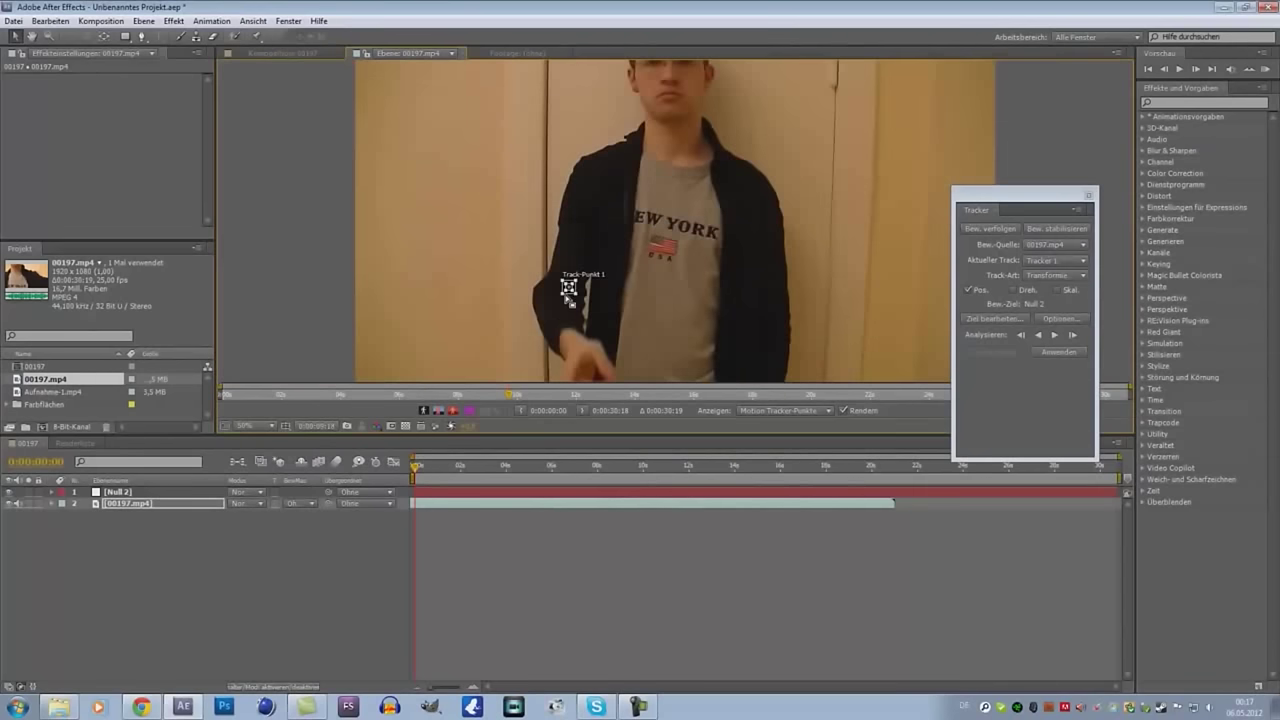
left_click_drag(568, 300, 571, 301)
scroll(571, 290, "up", 2)
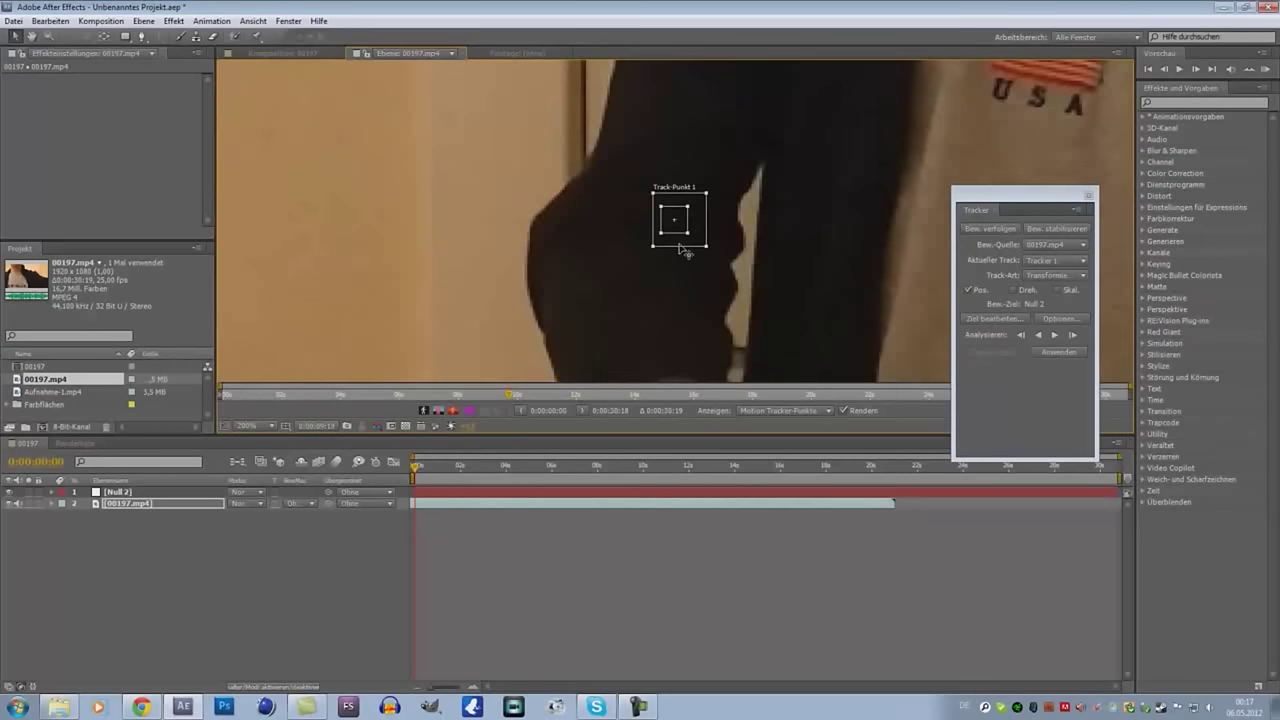
scroll(679, 250, "down", 4)
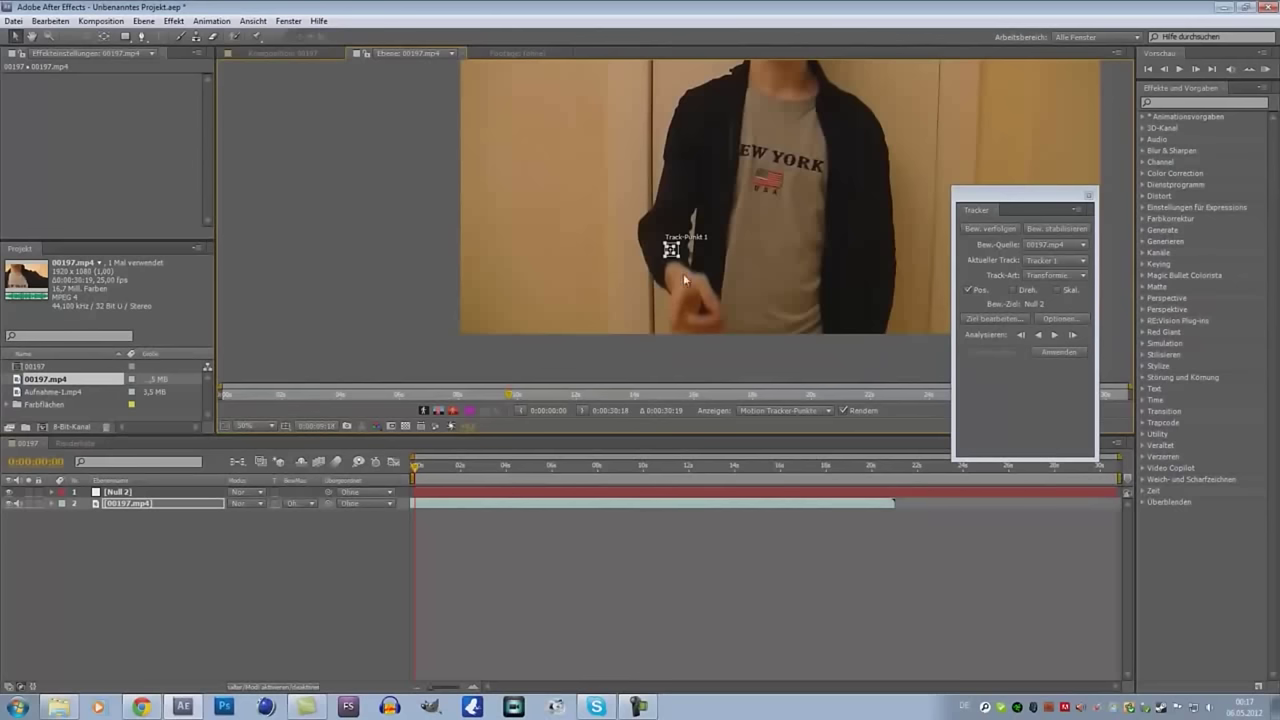
scroll(688, 266, "up", 1)
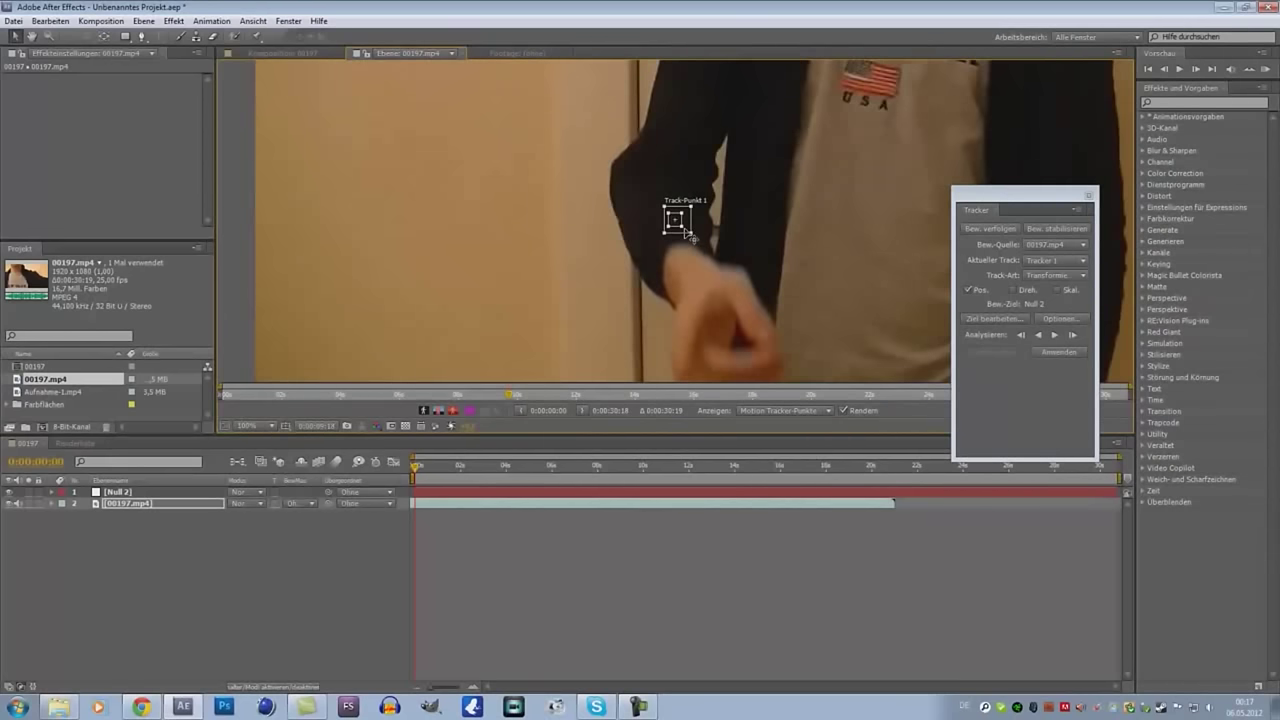
mouse_move(687, 233)
left_mouse_down()
mouse_move(712, 350)
mouse_move(688, 386)
left_mouse_up()
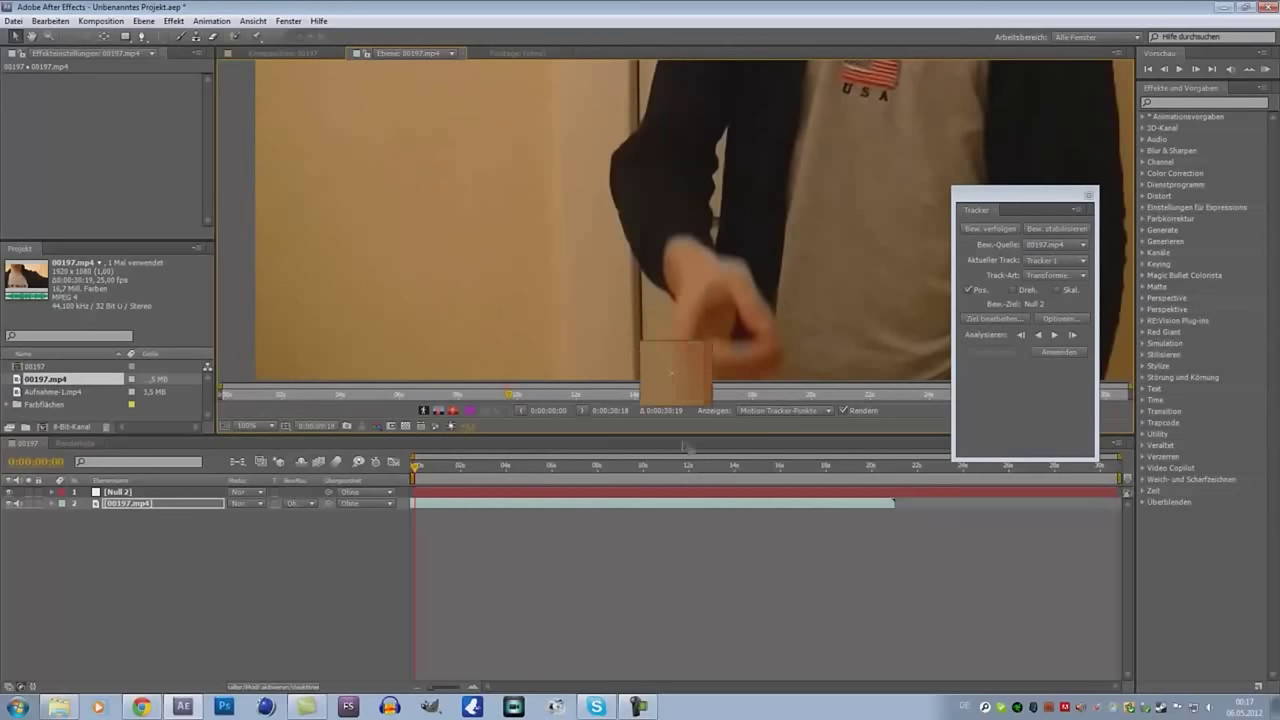
left_click_drag(687, 447, 703, 448)
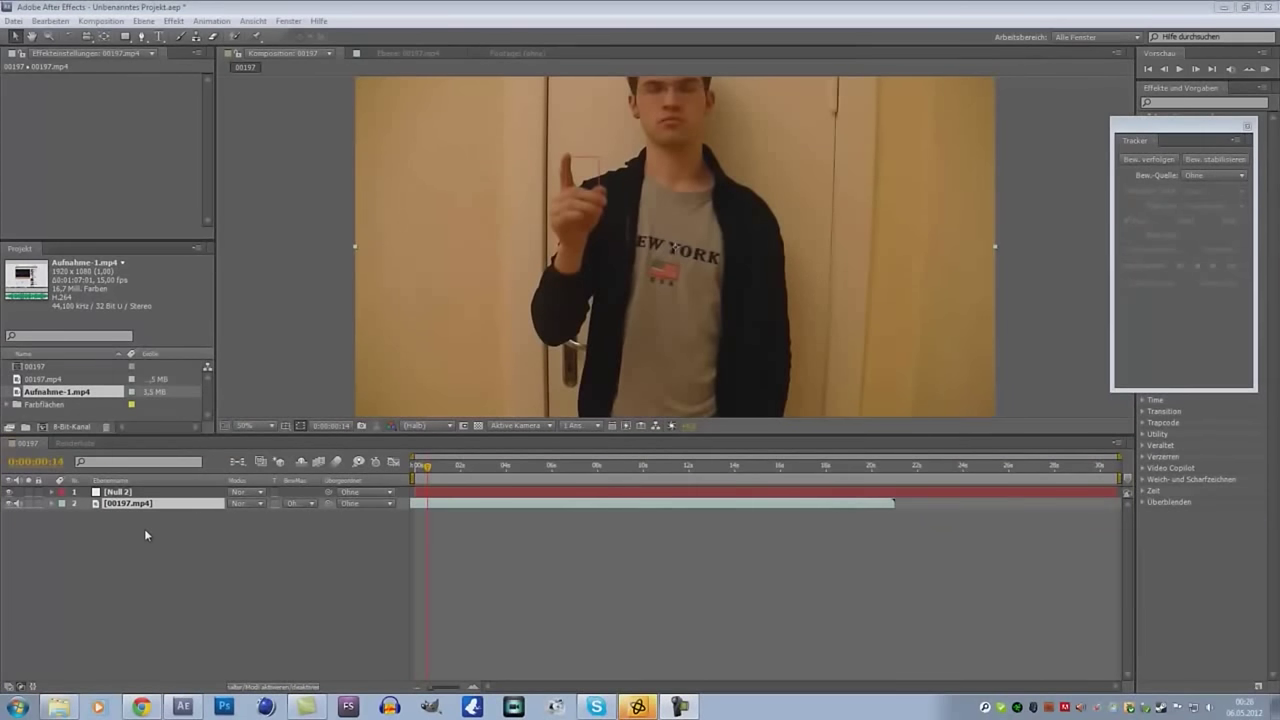
Step: Add Aufnahme-1.mp4 as the top layer, then resize and reposition it over the webcam footage
left_click(40, 392)
mouse_move(43, 393)
left_mouse_down()
mouse_move(113, 535)
mouse_move(125, 492)
left_mouse_up()
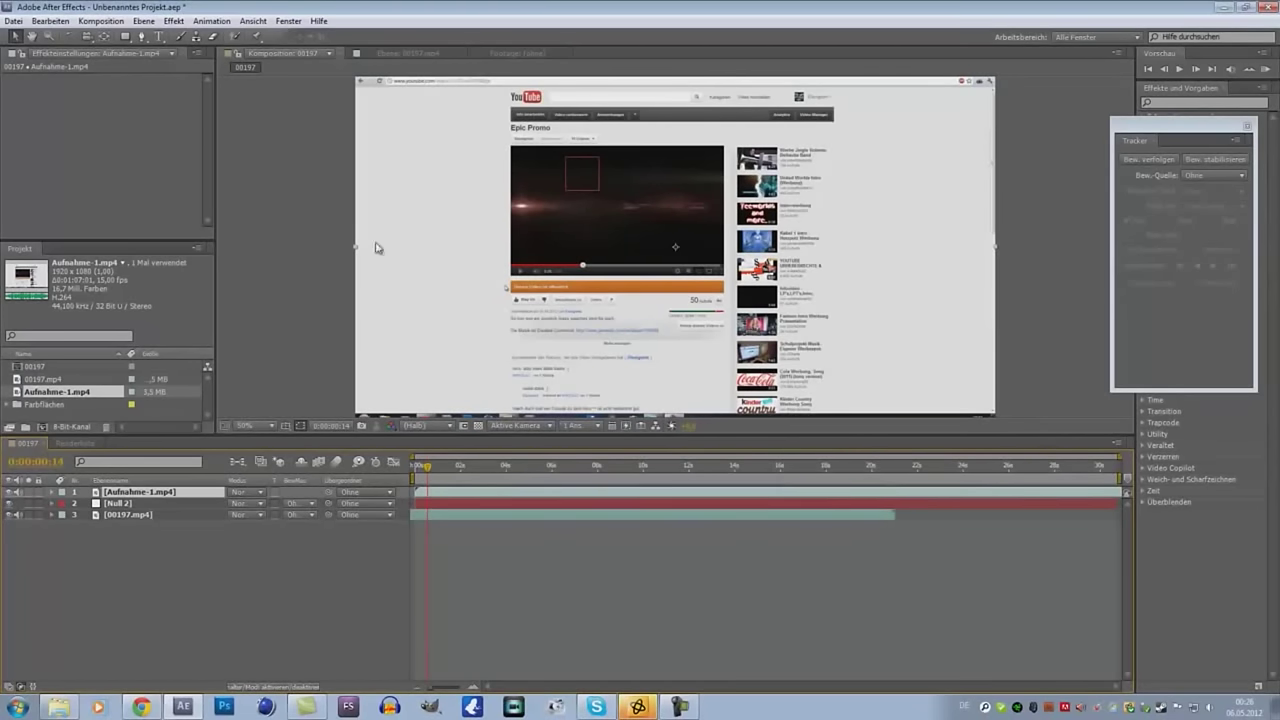
left_click_drag(355, 250, 481, 242)
mouse_move(670, 77)
left_mouse_down()
mouse_move(670, 128)
mouse_move(646, 173)
left_mouse_up()
mouse_move(837, 236)
left_mouse_down()
mouse_move(798, 188)
mouse_move(886, 205)
left_mouse_up()
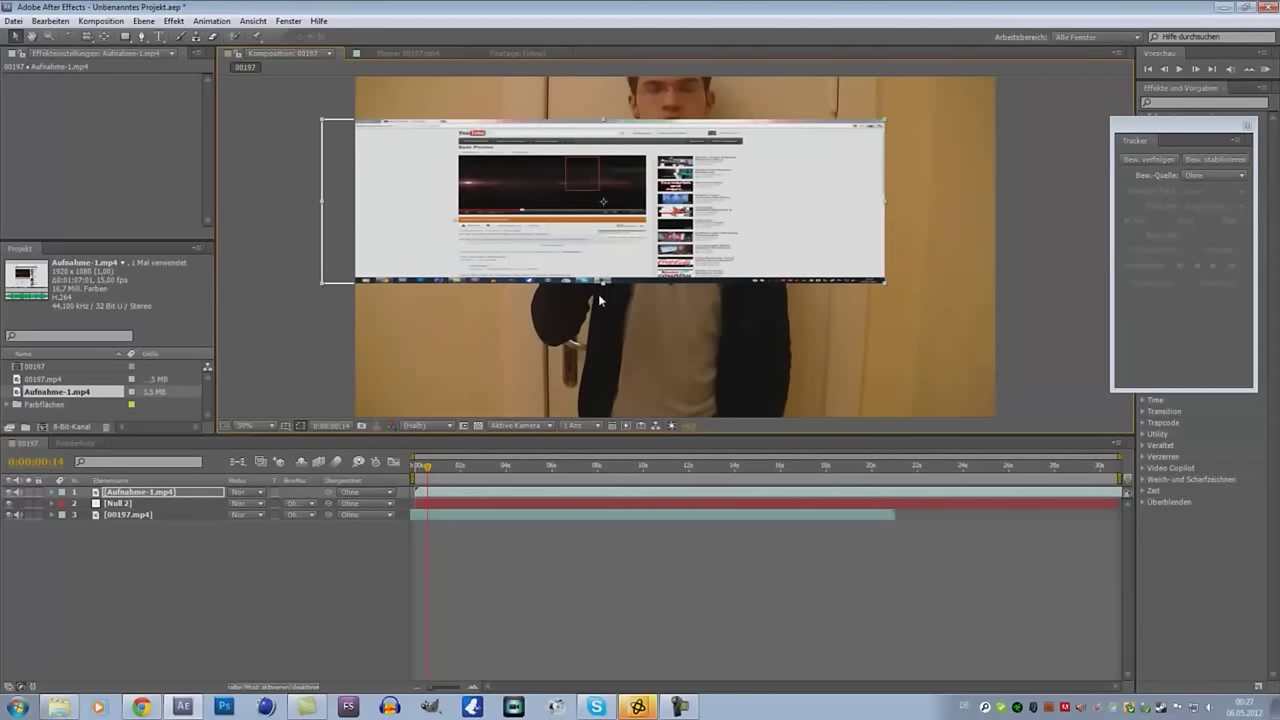
left_click_drag(603, 285, 630, 364)
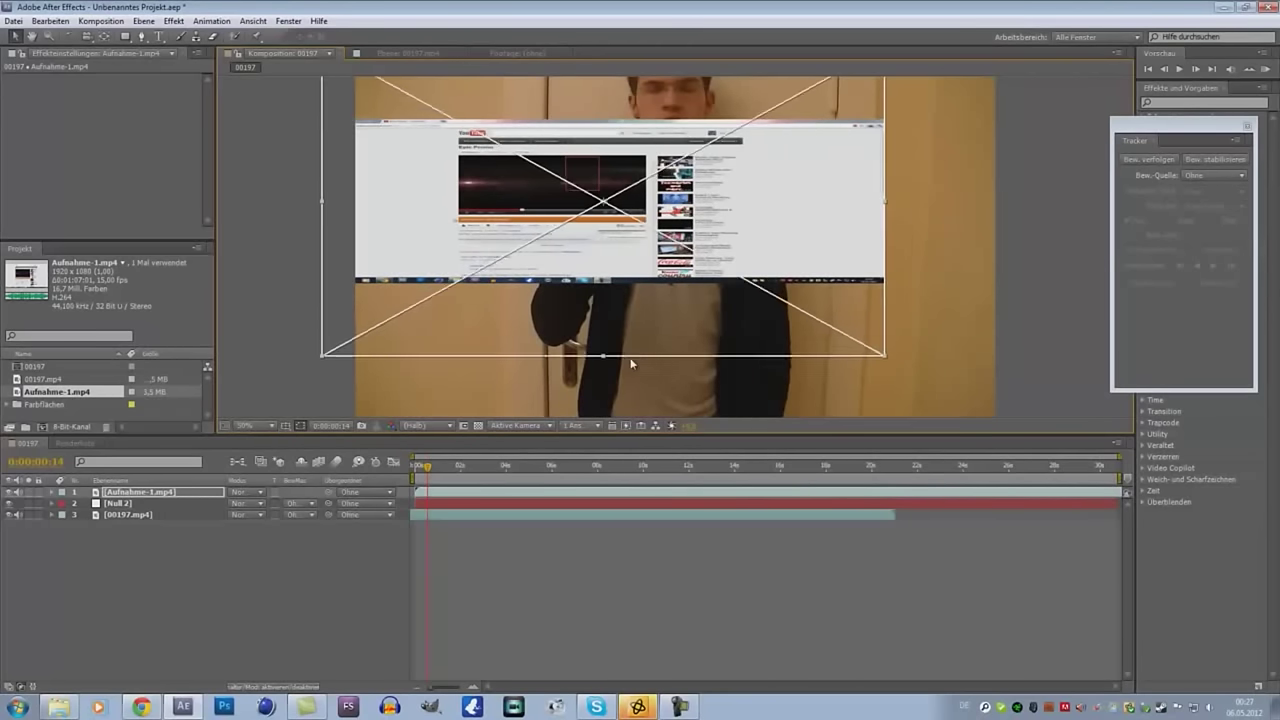
mouse_move(603, 228)
left_mouse_down()
mouse_move(687, 258)
mouse_move(669, 234)
left_mouse_up()
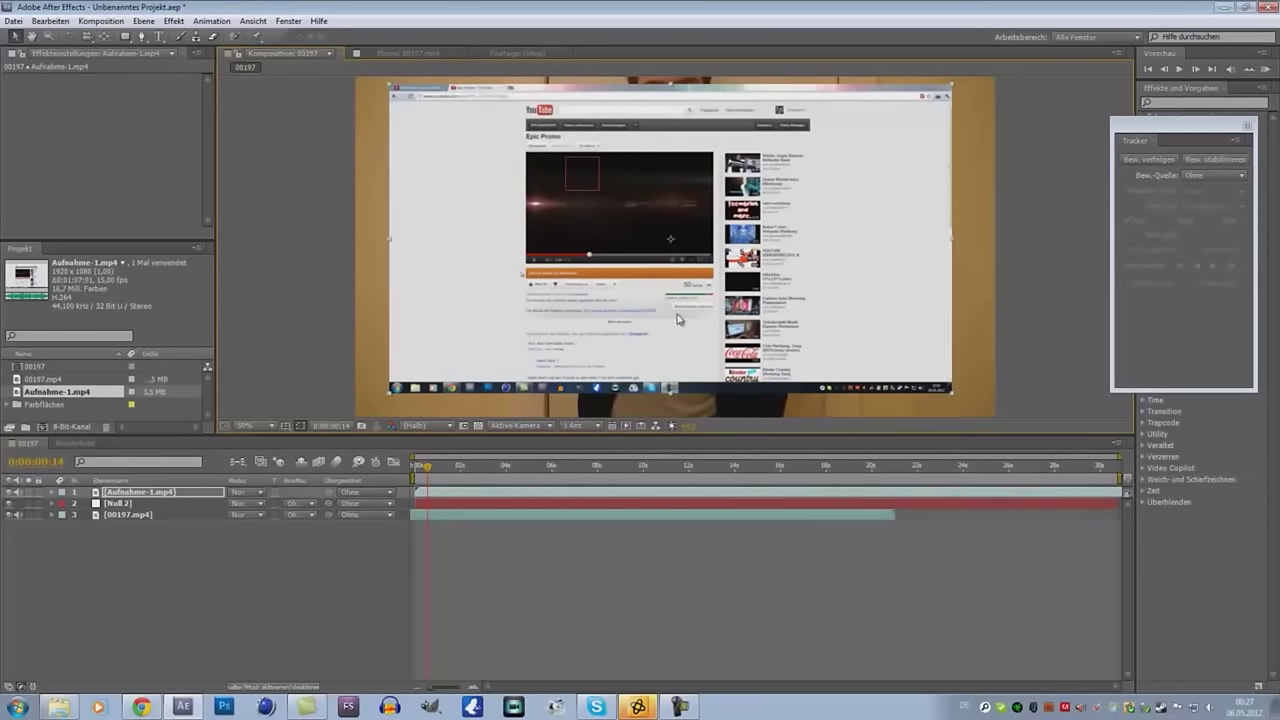
Step: Lower the Aufnahme-1.mp4 layer's Deckkraft so the webcam shows through, then collapse the layer
left_click(51, 493)
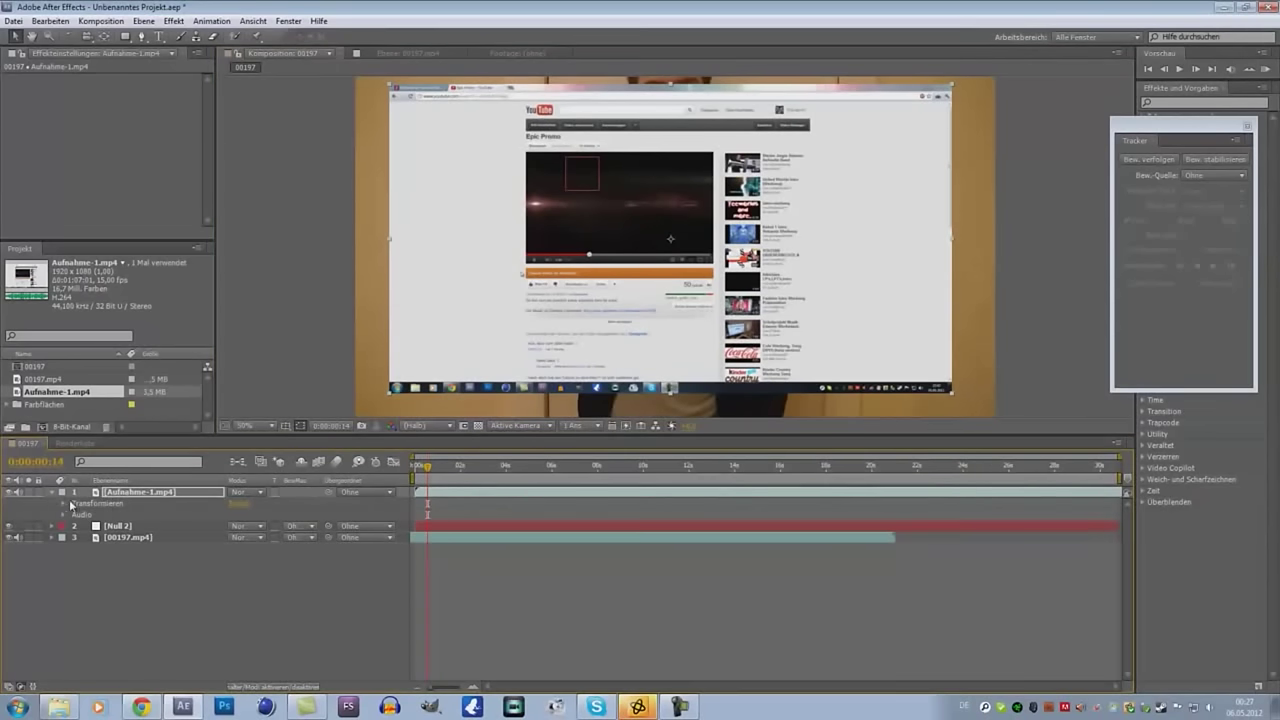
left_click(65, 504)
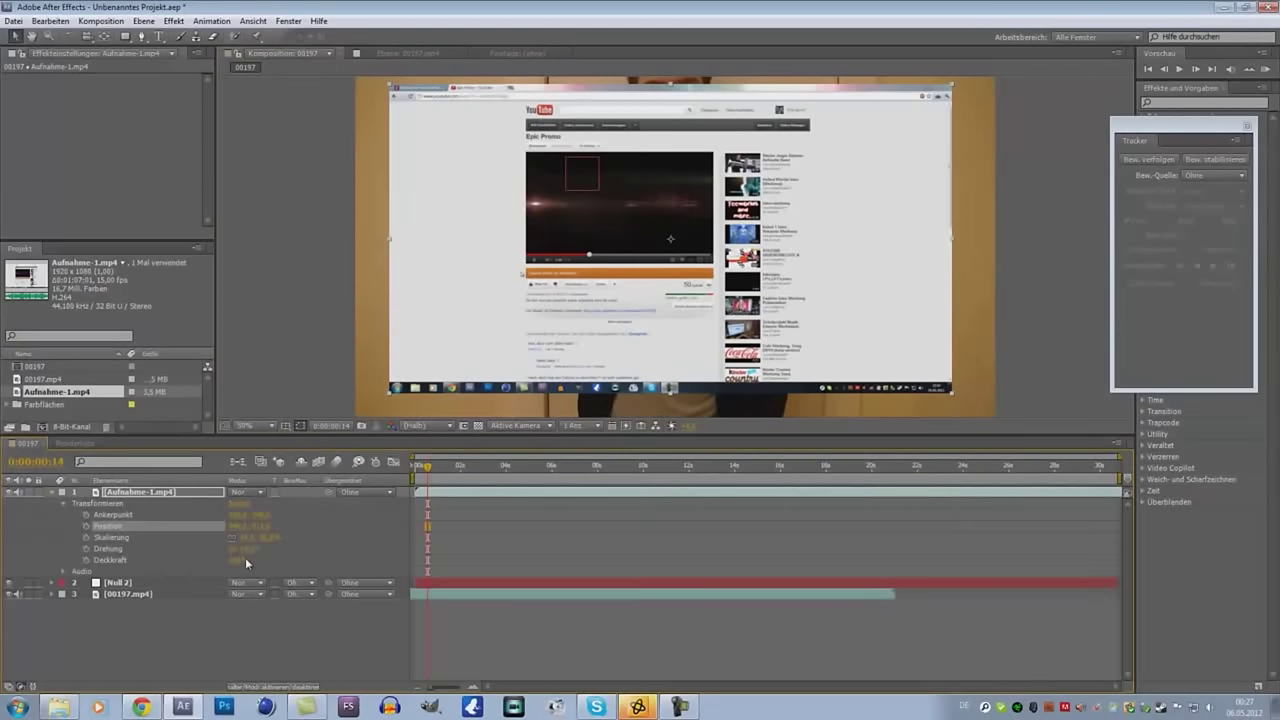
left_click_drag(245, 557, 200, 557)
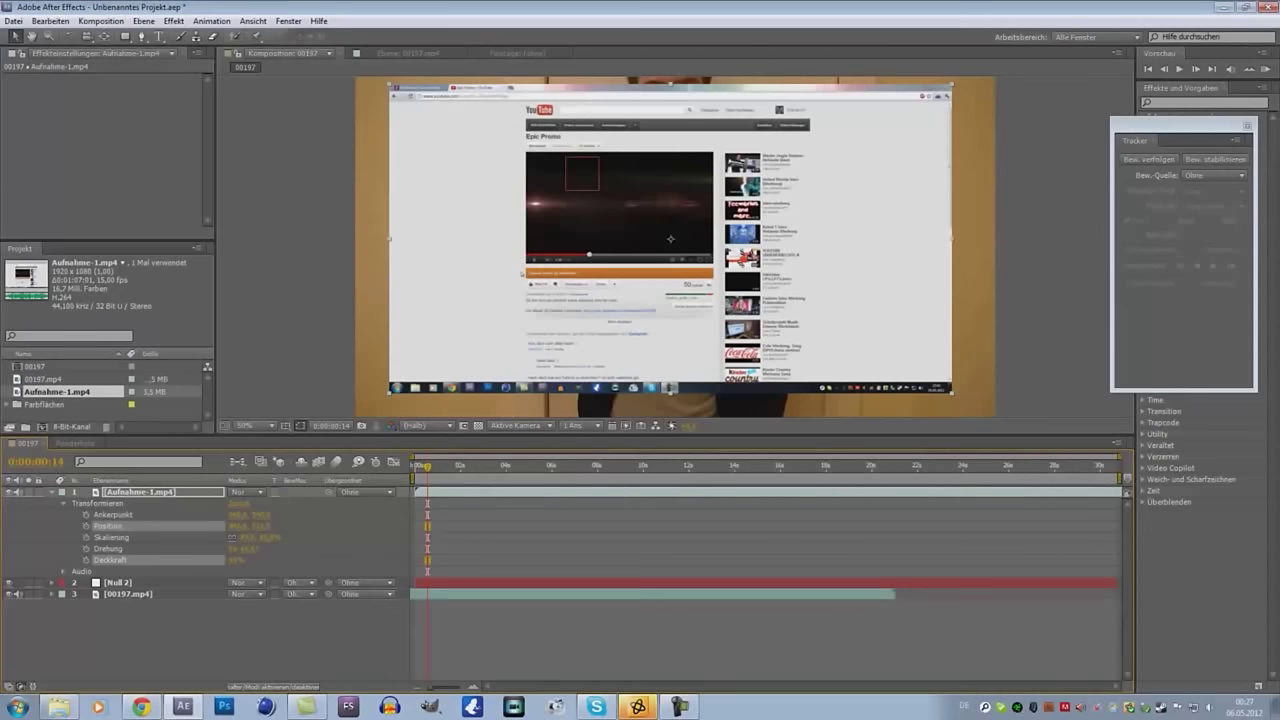
left_click_drag(237, 560, 207, 558)
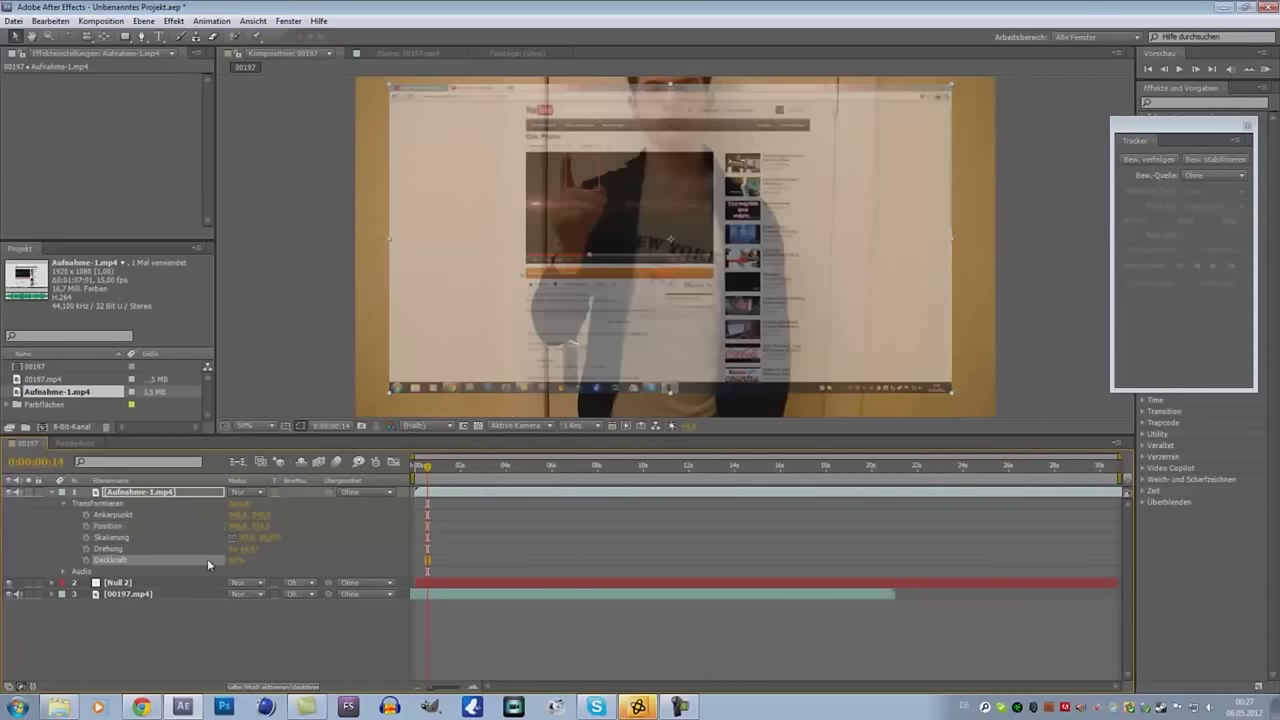
left_click(251, 639)
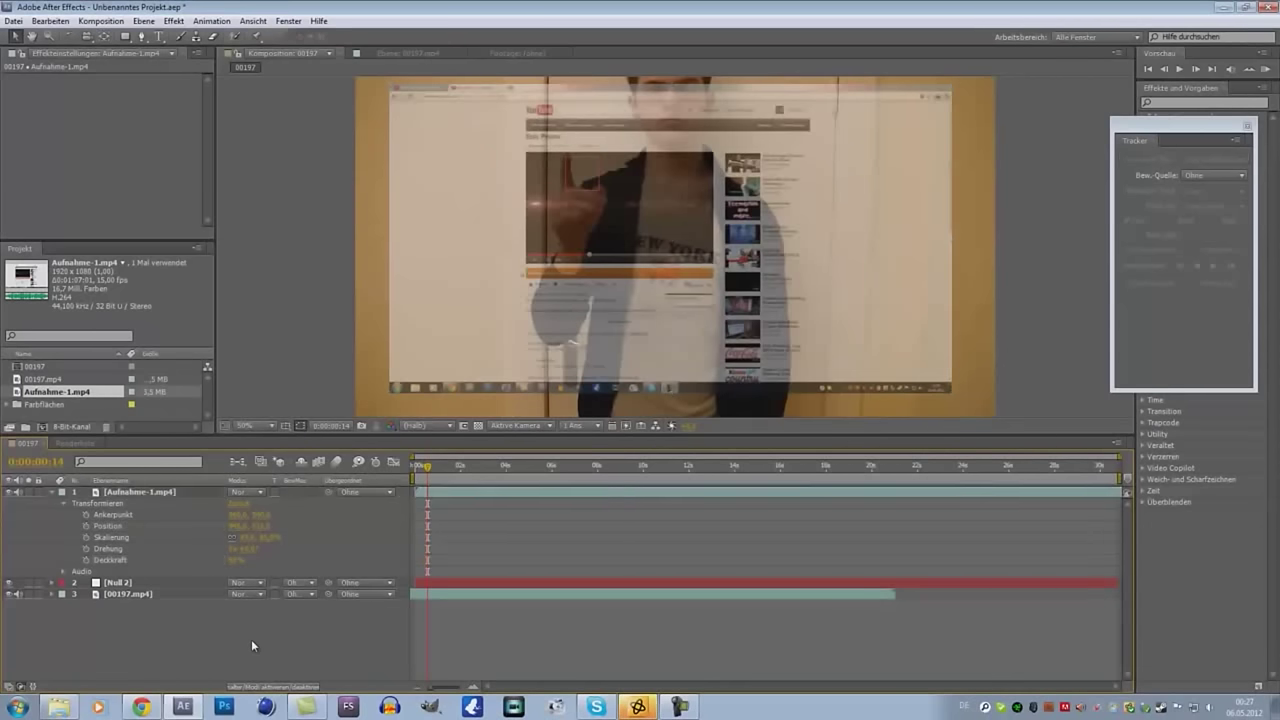
left_click(215, 560)
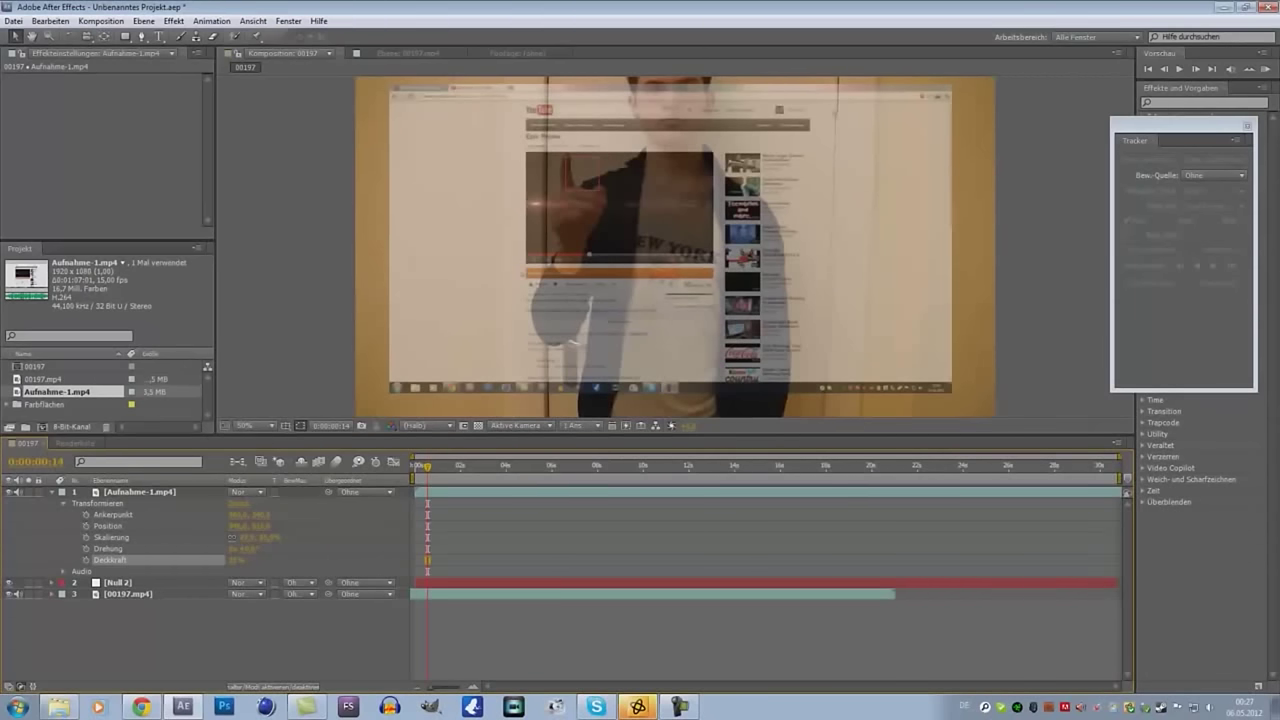
left_click_drag(236, 560, 236, 607)
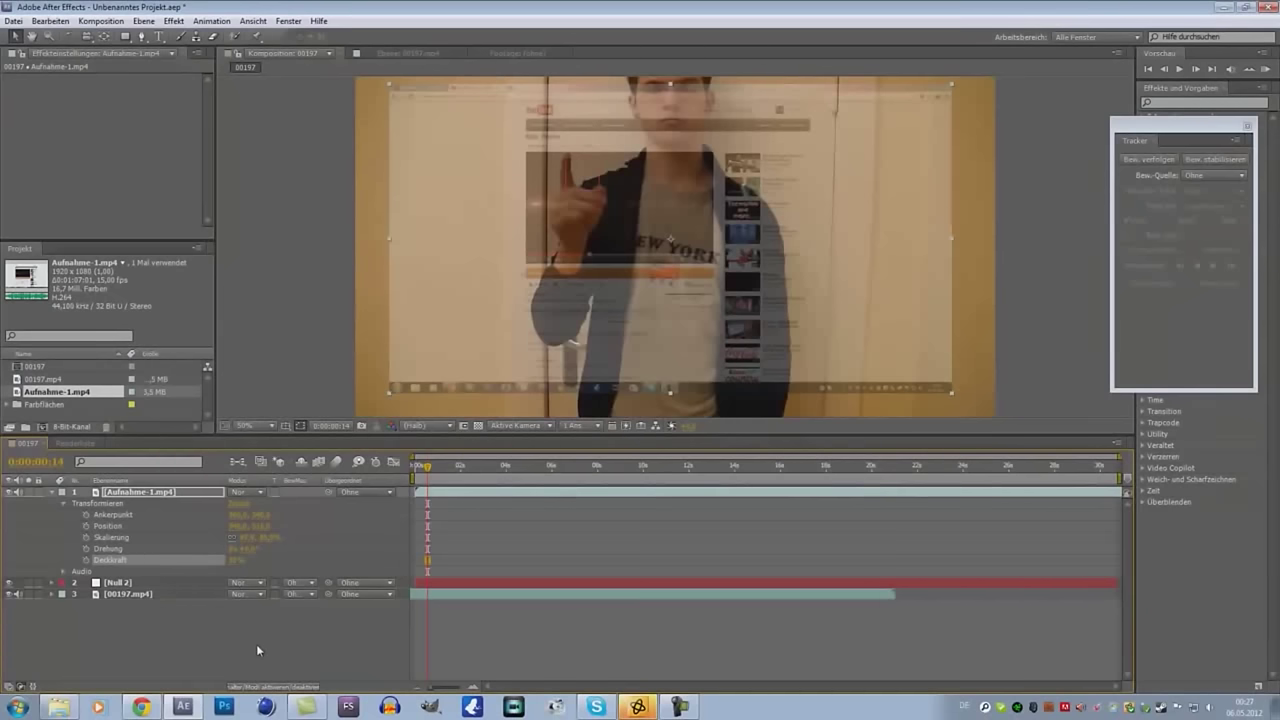
left_click(256, 644)
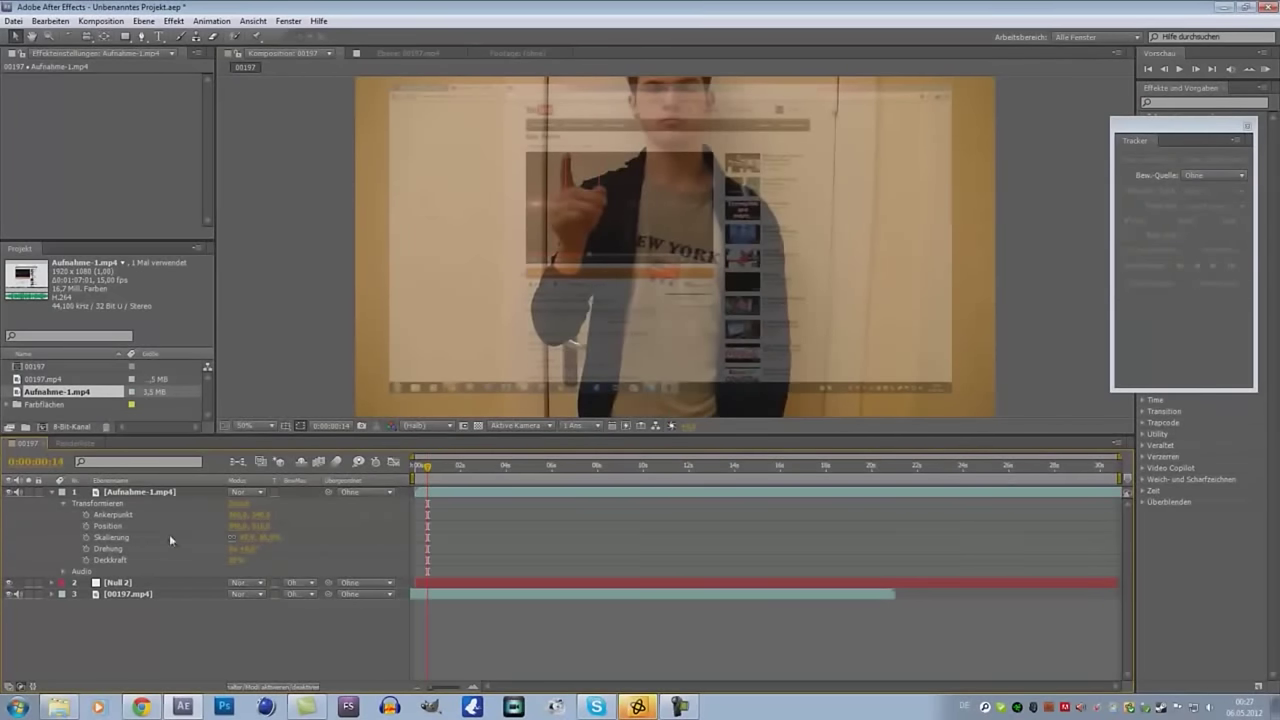
left_click(52, 492)
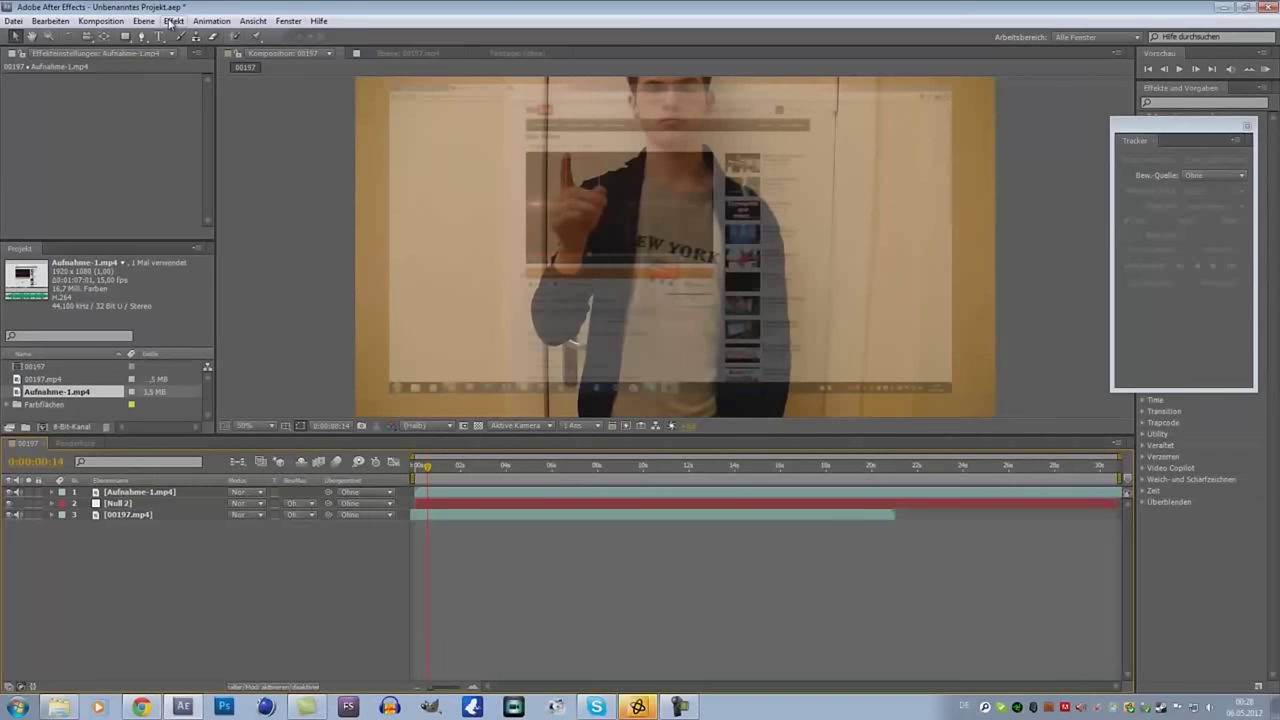
Step: Create a new solid via Ebene > Neu > Farbfläche
left_click(144, 21)
mouse_move(156, 39)
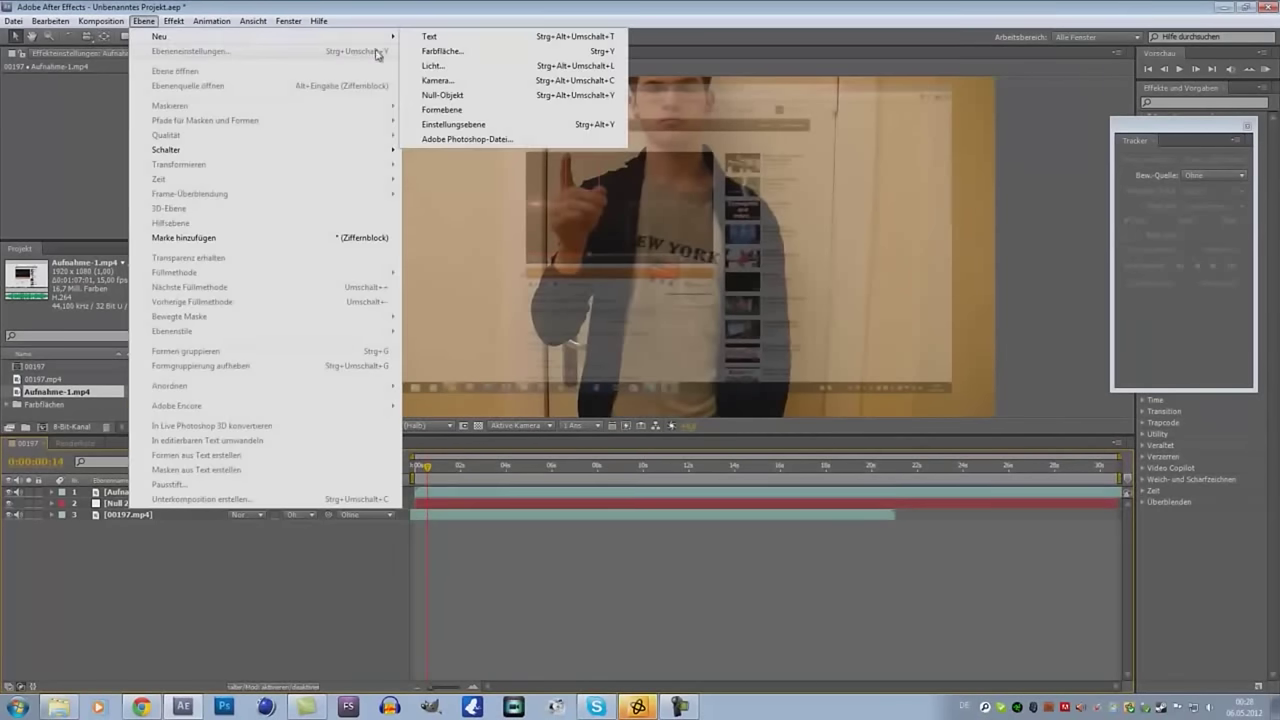
left_click(481, 52)
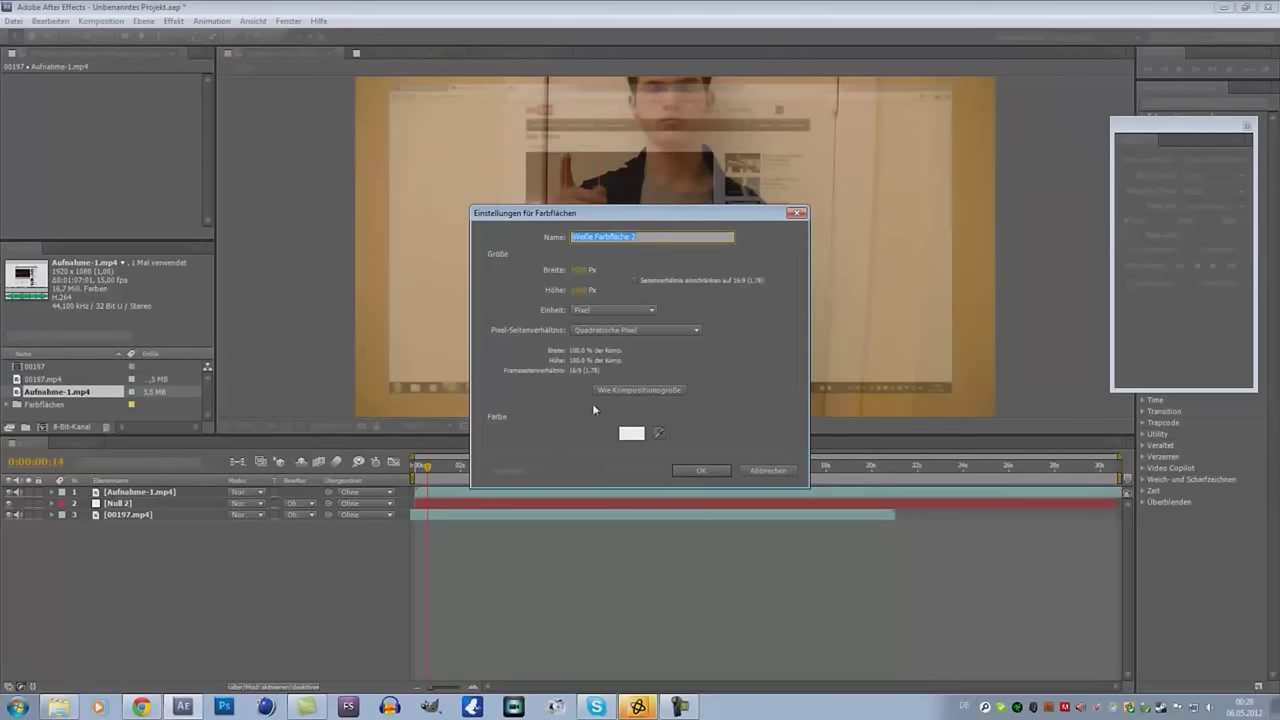
Step: Confirm the white solid Weiße Farbfläche 2, hide it, and select the Pen tool
left_click(707, 468)
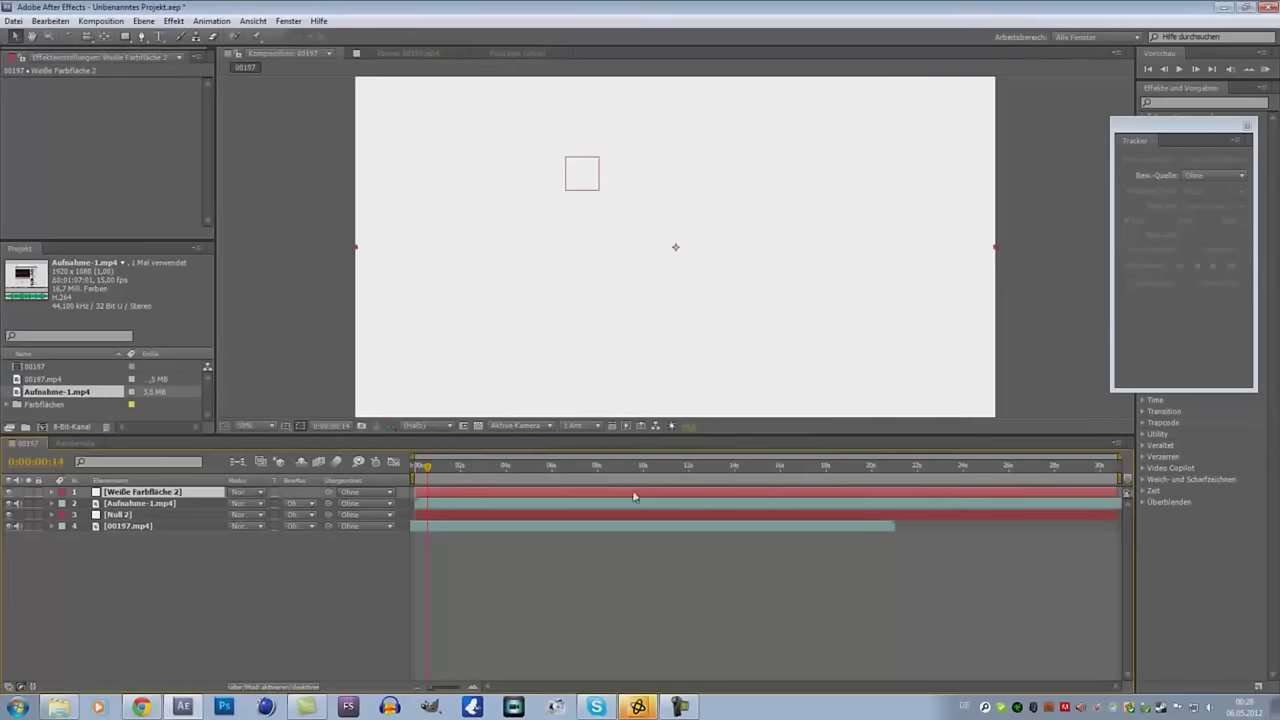
left_click(9, 492)
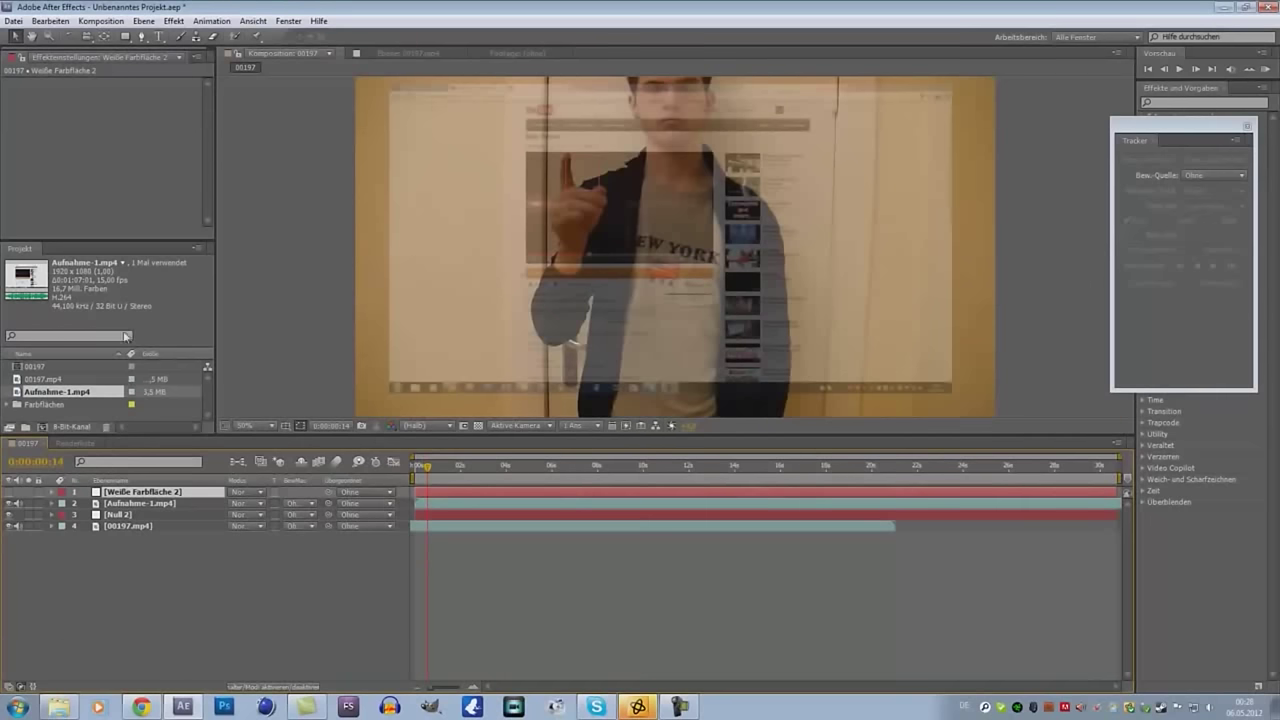
left_click(142, 38)
left_click(142, 37)
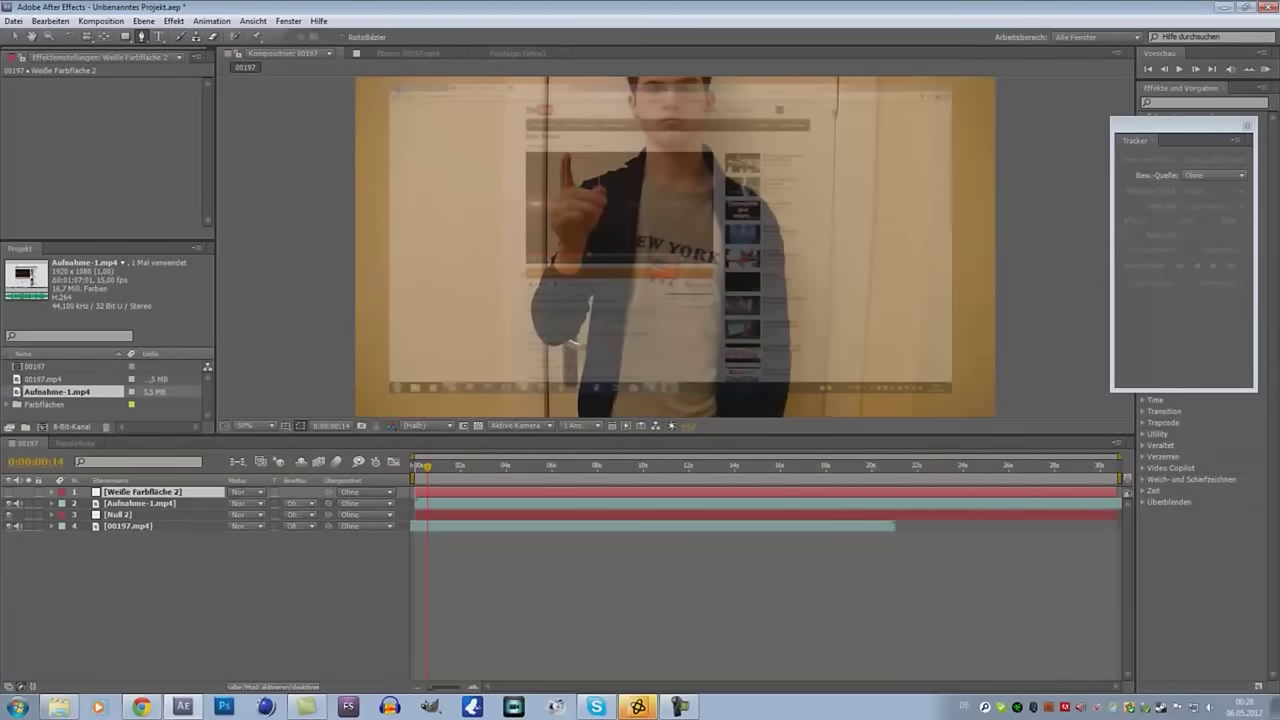
Step: Draw a closed four-corner rectangular mask around the screen area, then show the solid again
left_click(390, 87)
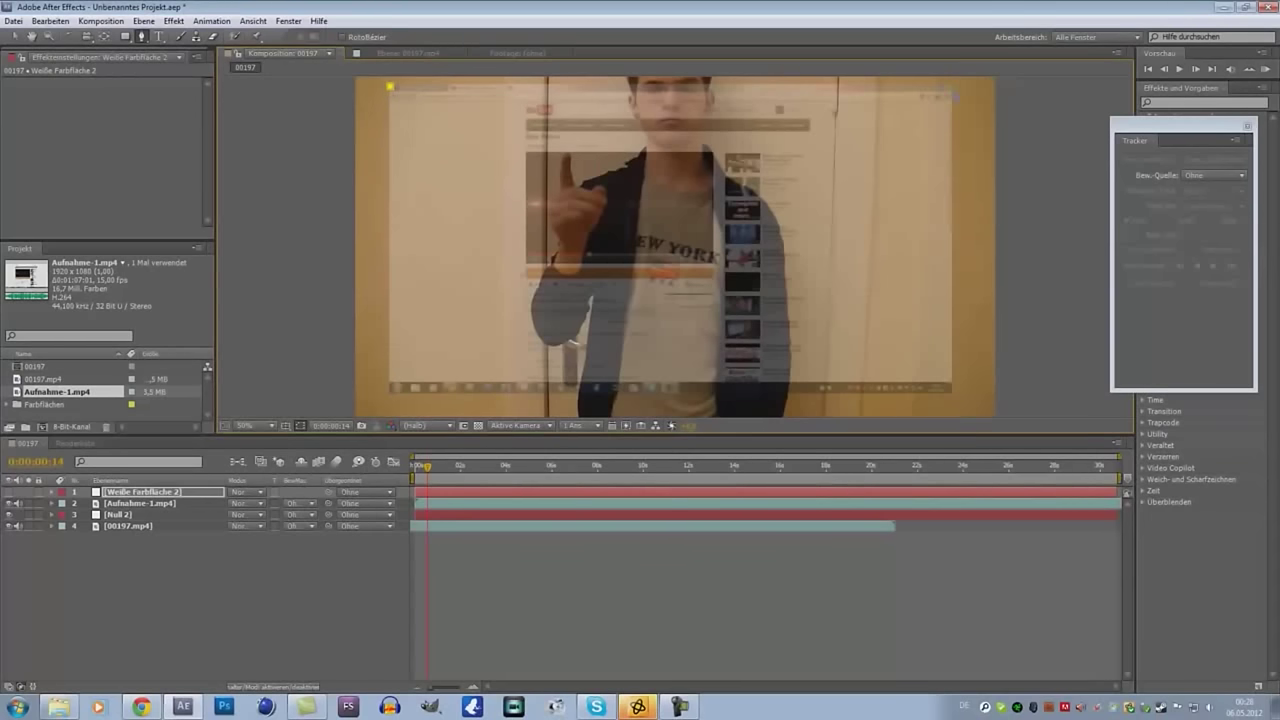
left_click(949, 85)
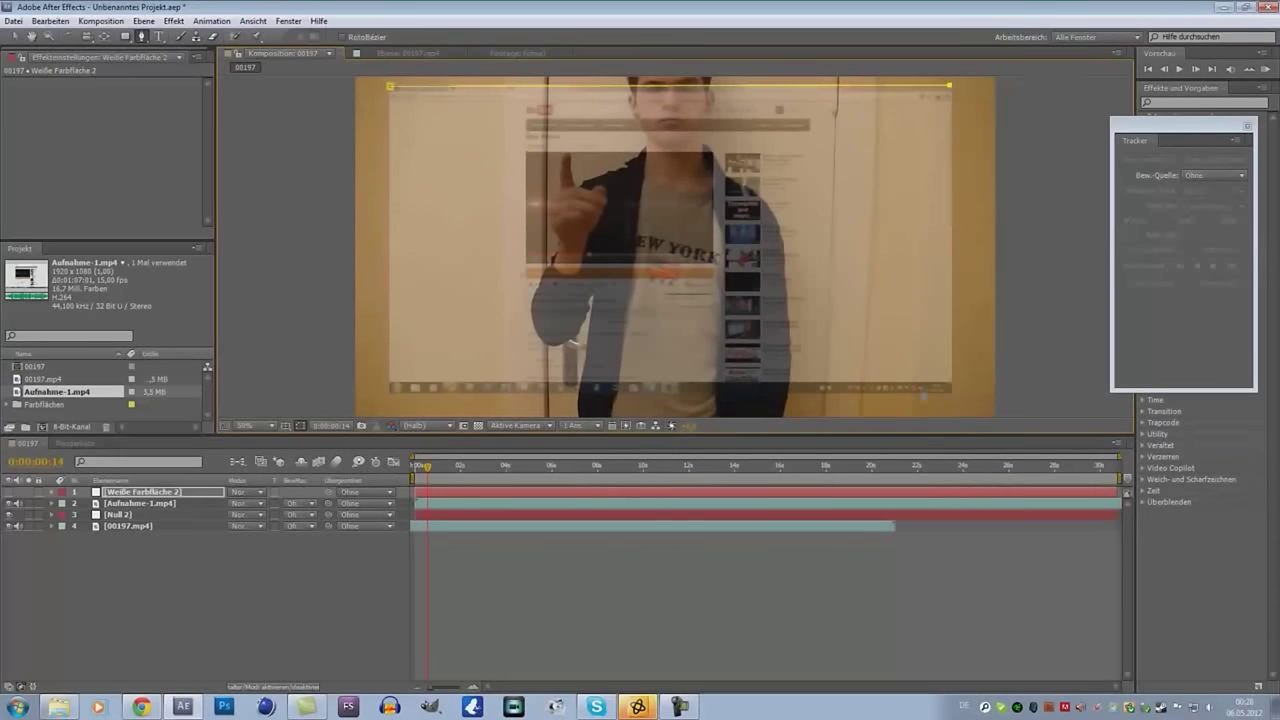
left_click(950, 395)
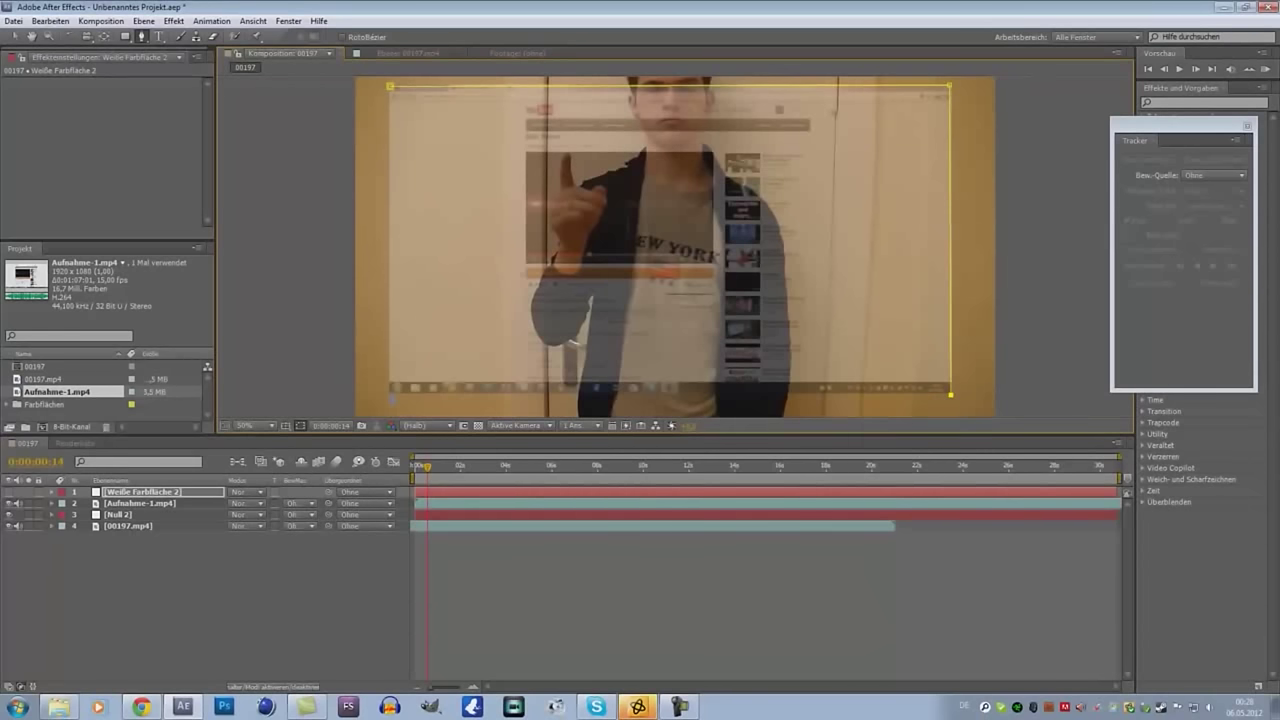
left_click(390, 393)
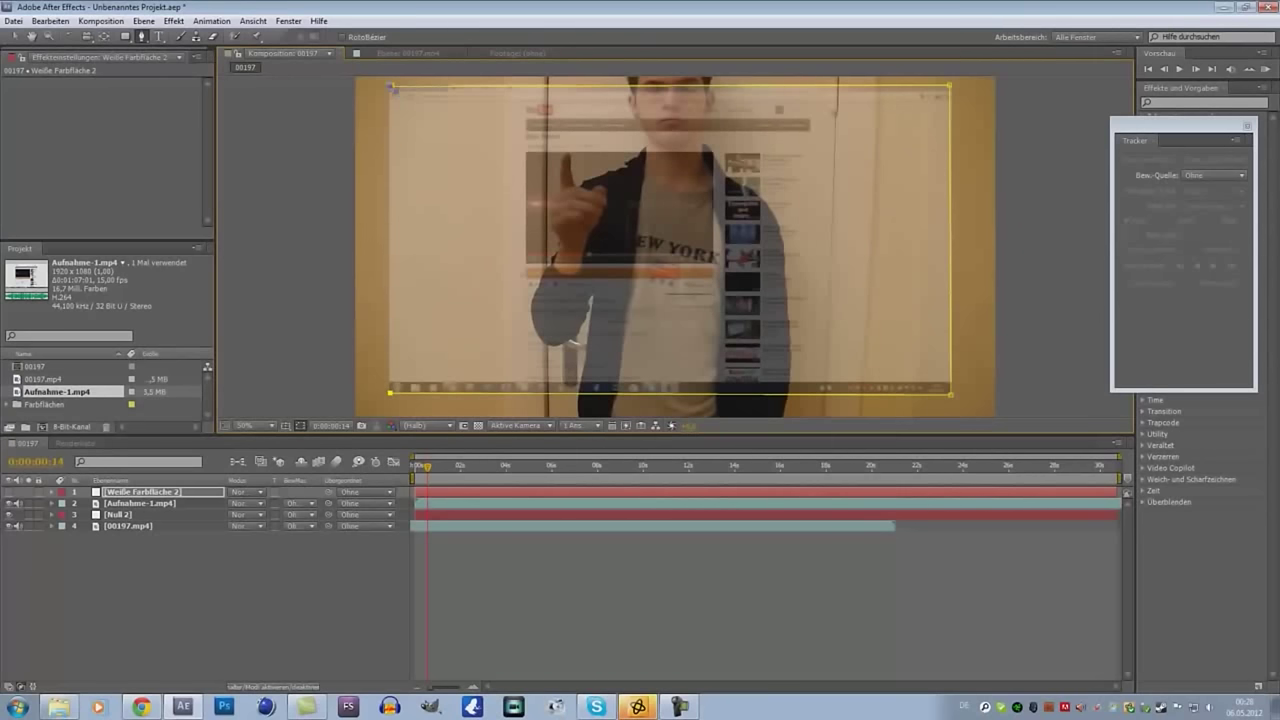
left_click(390, 87)
left_click(9, 492)
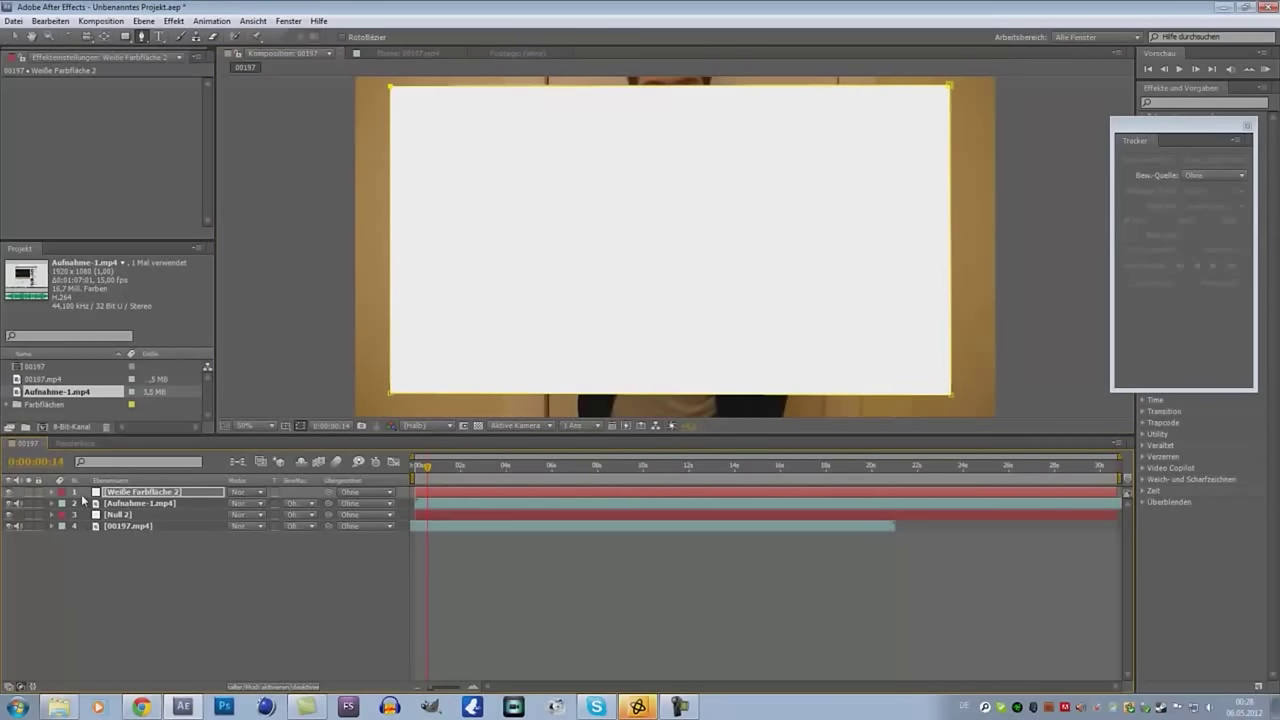
left_click(52, 492)
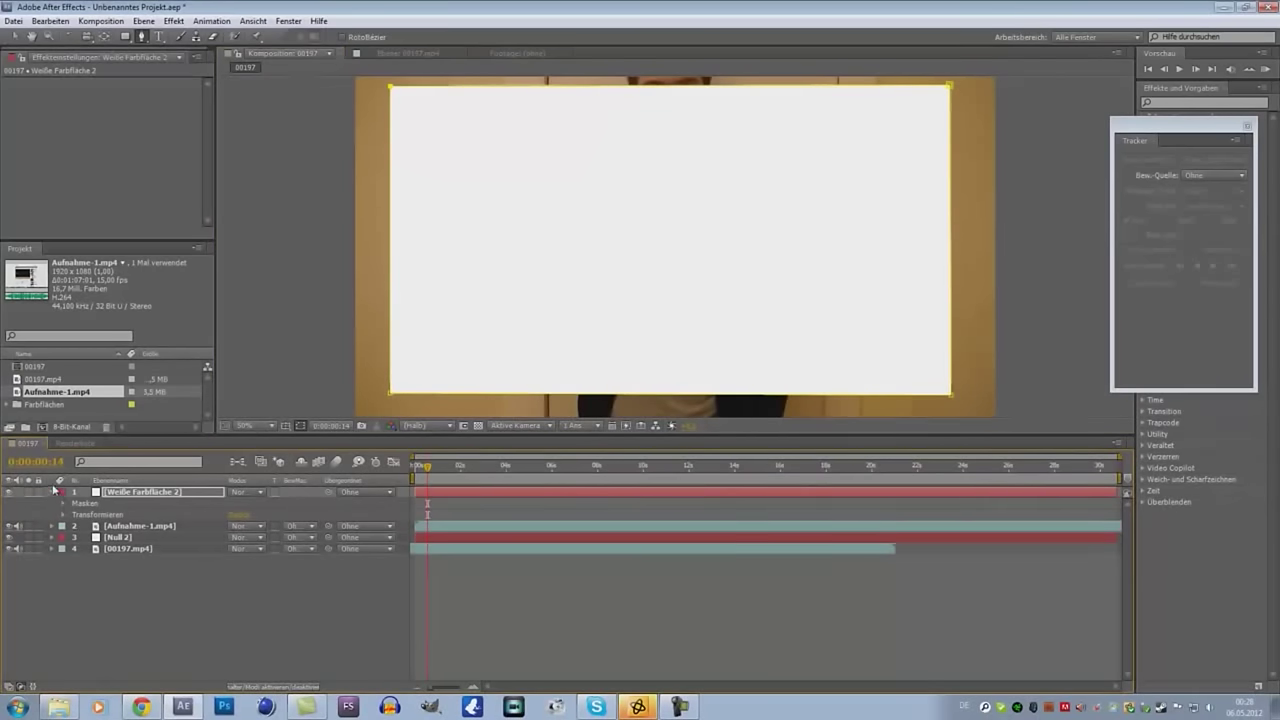
Step: Duplicate Maske 1 with Ctrl+D and set Maske 2's mode to Subtrahieren
left_click(64, 503)
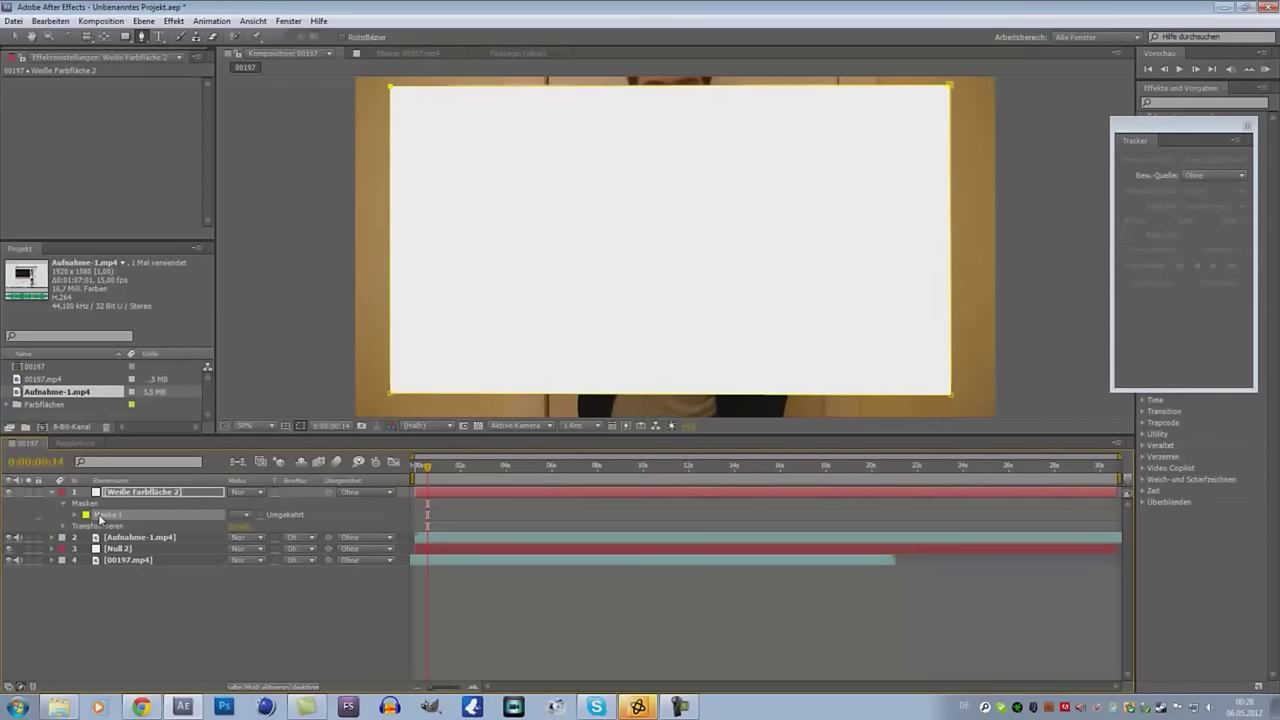
key("ctrl+d")
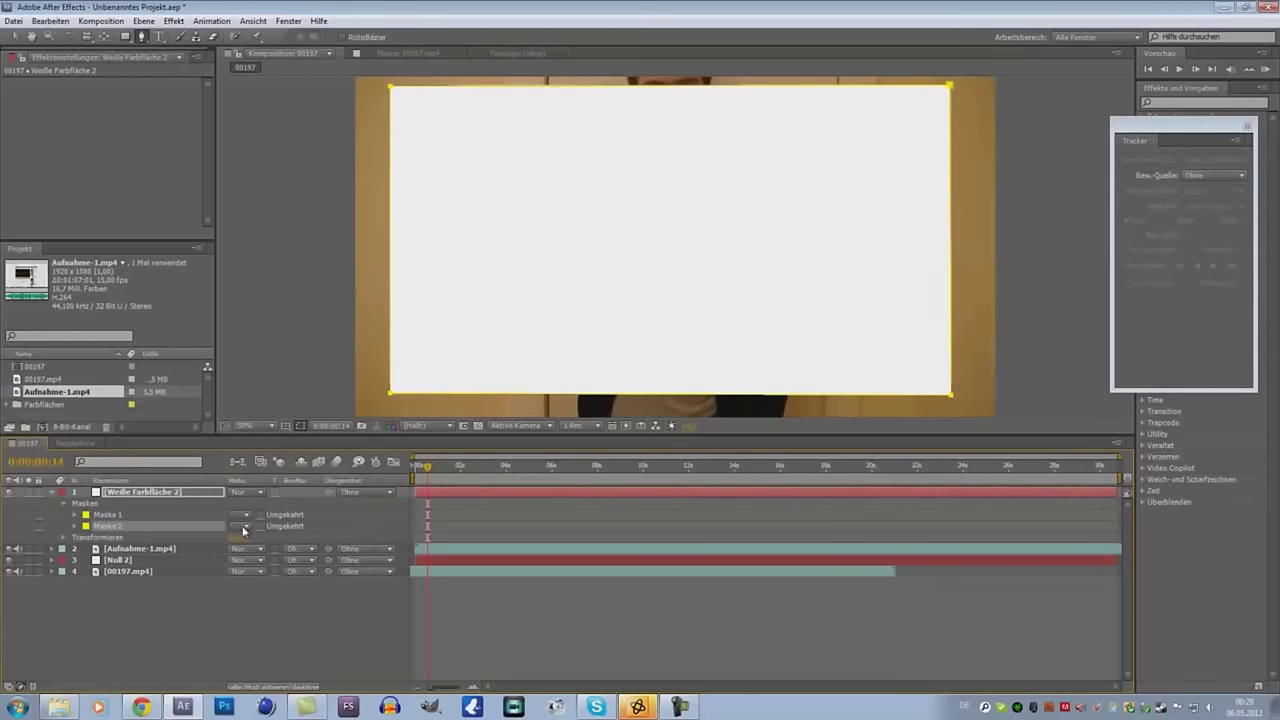
left_click(242, 527)
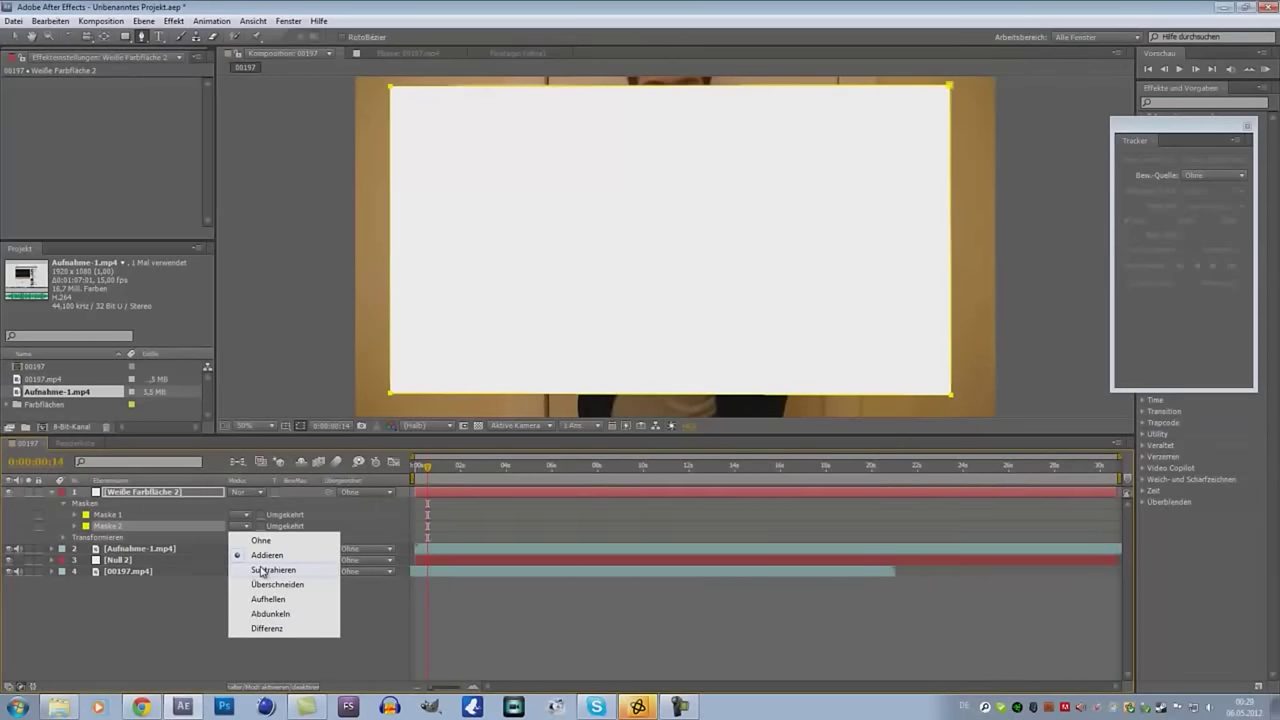
left_click(262, 569)
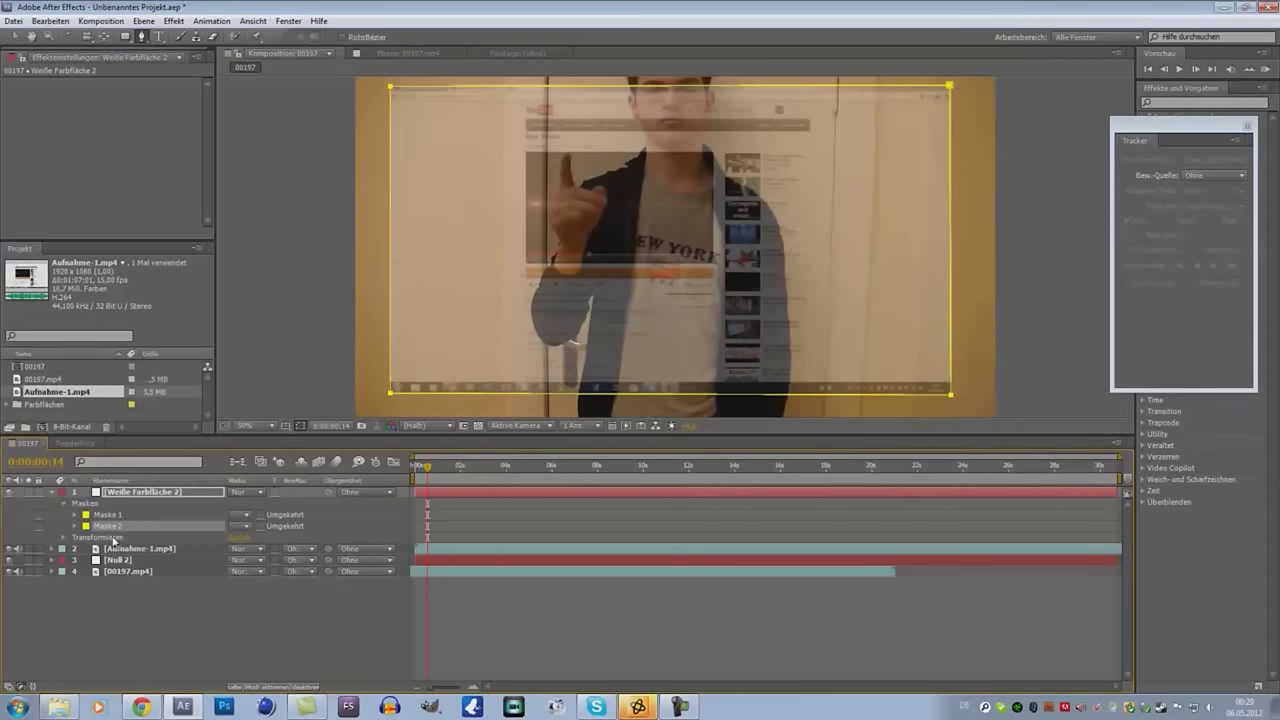
left_click(74, 527)
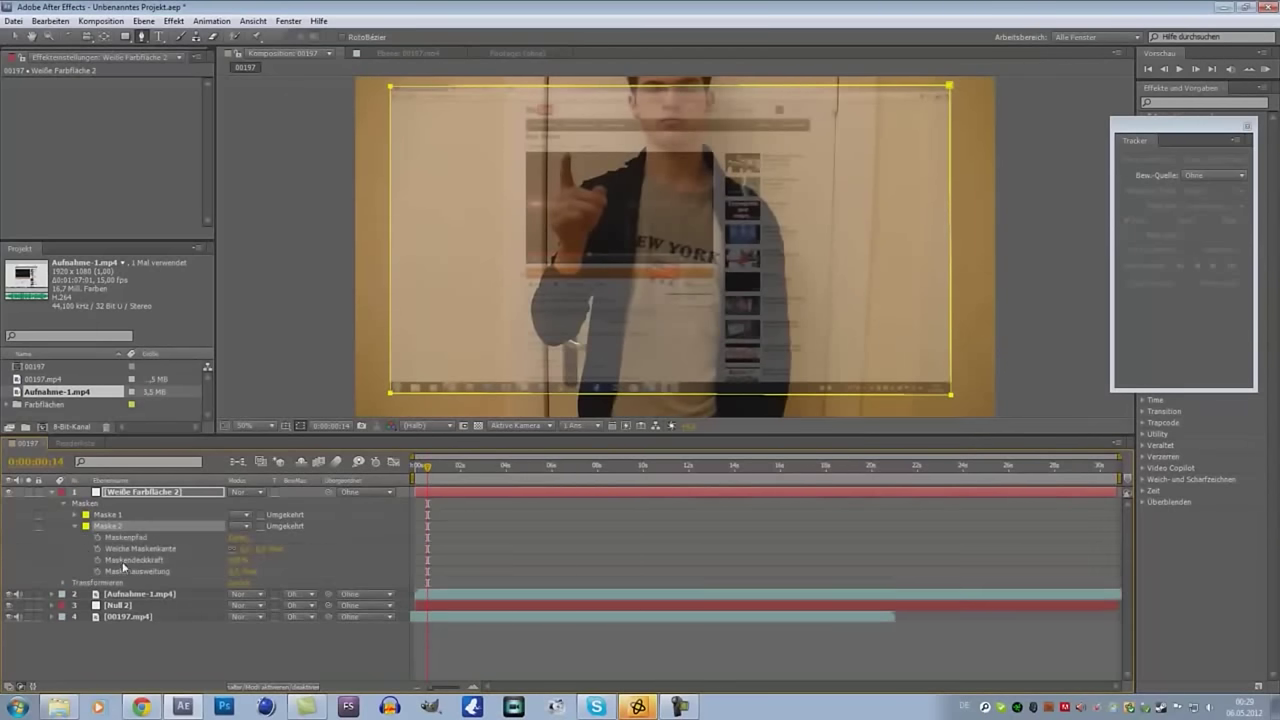
Step: Set Maske 2's feather to 450 pixels
left_click(236, 552)
left_click_drag(245, 549, 275, 549)
left_click_drag(279, 553, 270, 546)
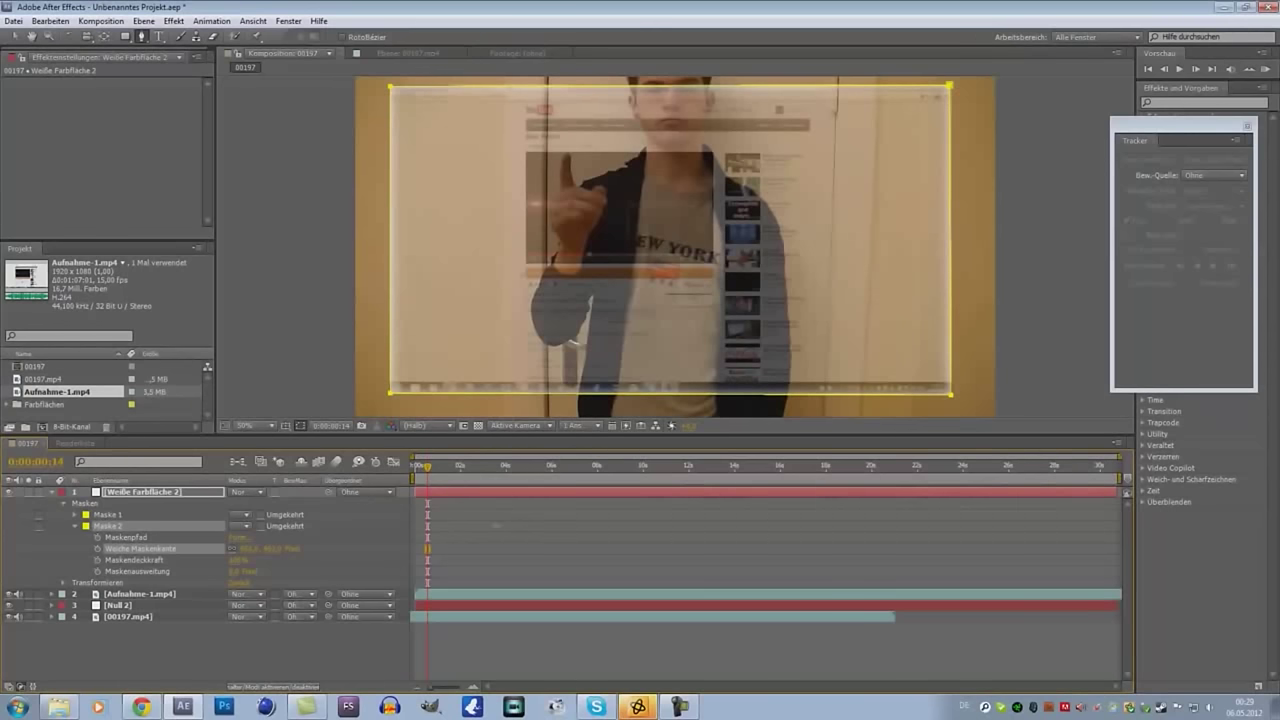
left_click_drag(278, 548, 300, 548)
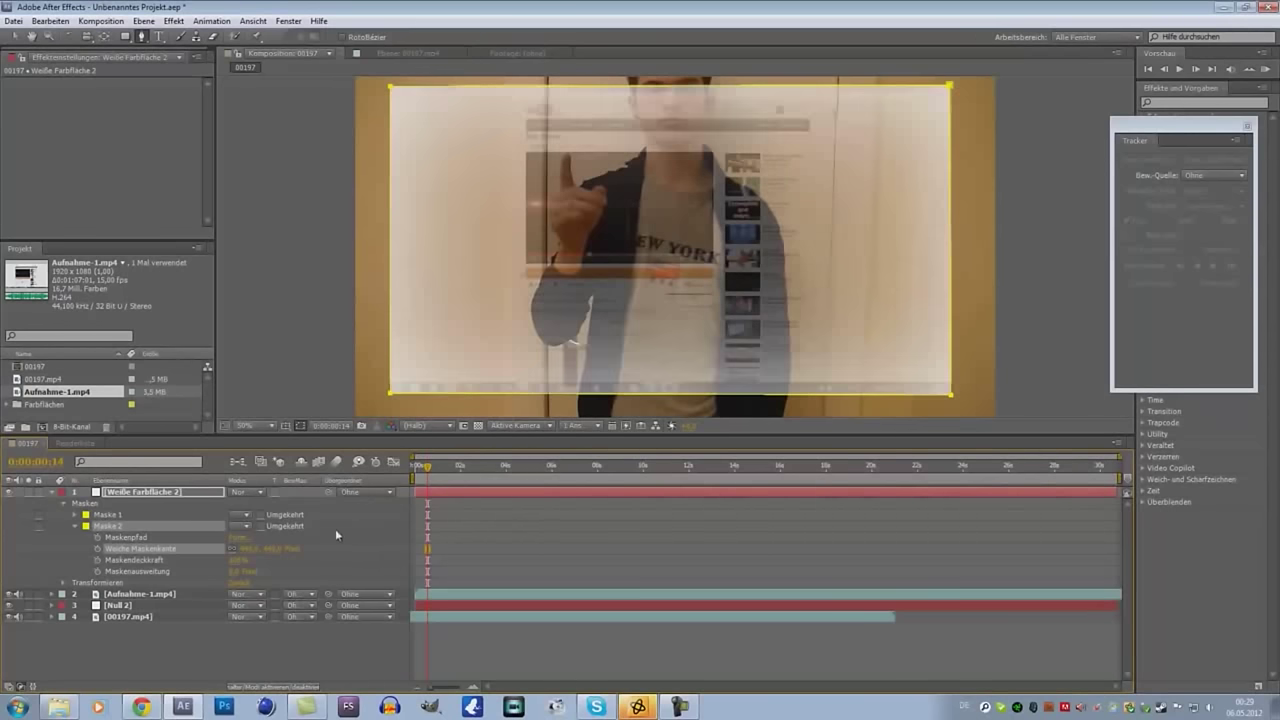
left_click(275, 548)
type("450")
left_click(324, 636)
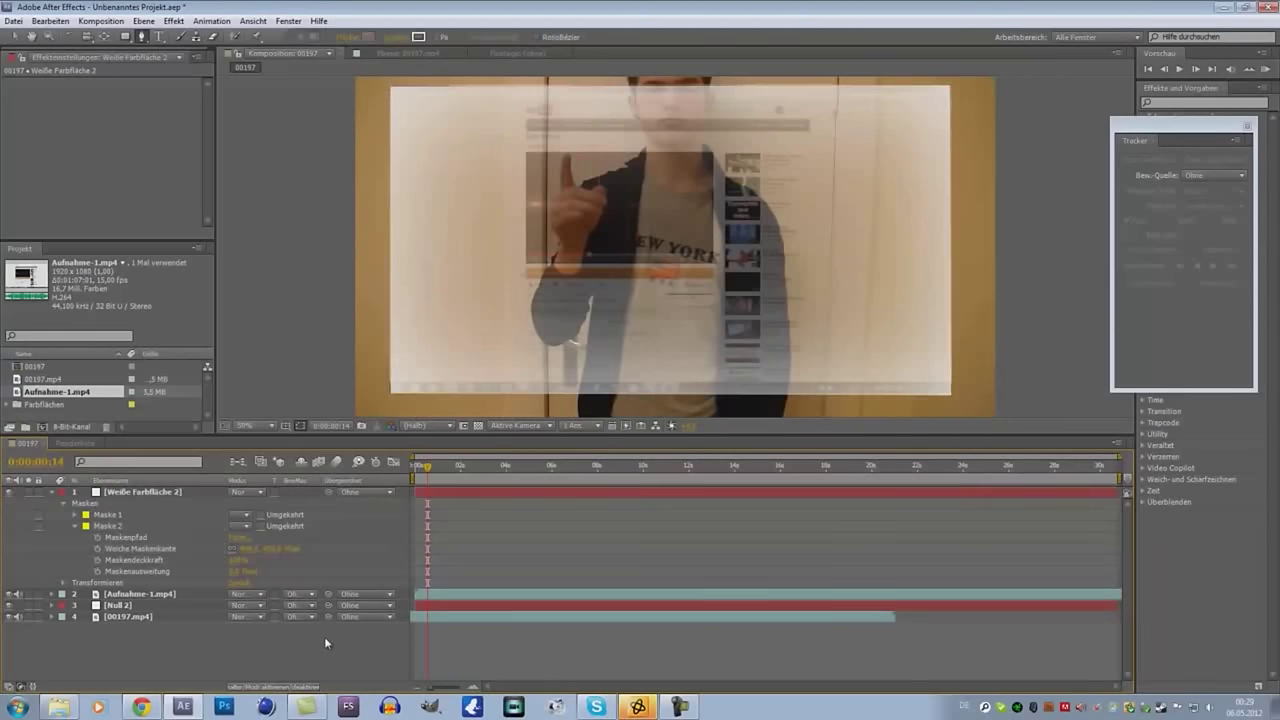
Step: Collapse Maske 2 and select the white solid and Null 2 layers
left_click(73, 525)
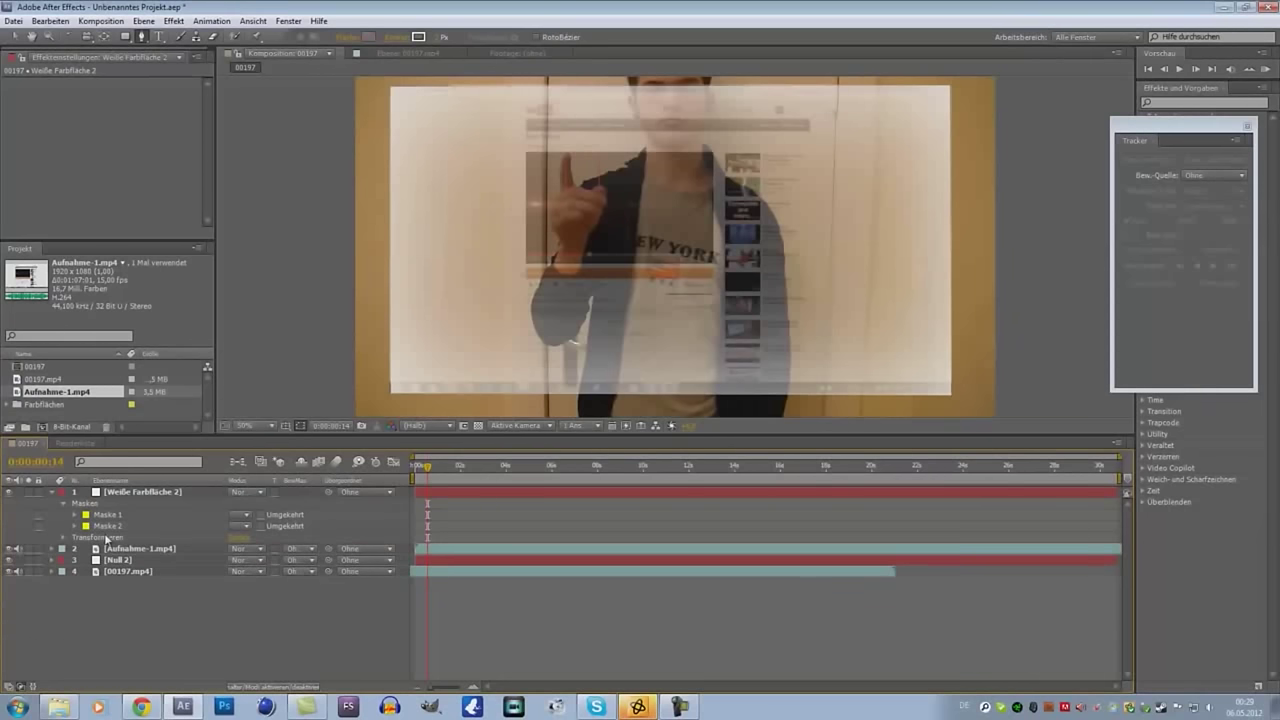
left_click(100, 537)
left_click(104, 503)
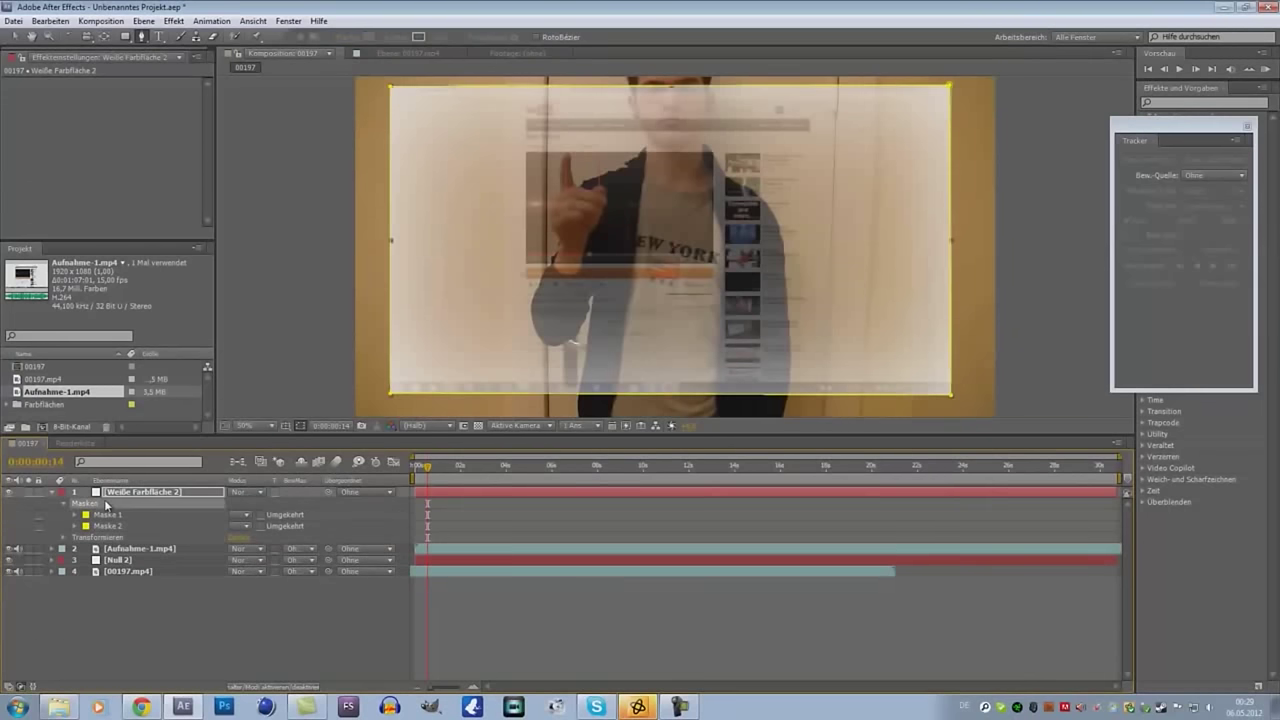
left_click(112, 561)
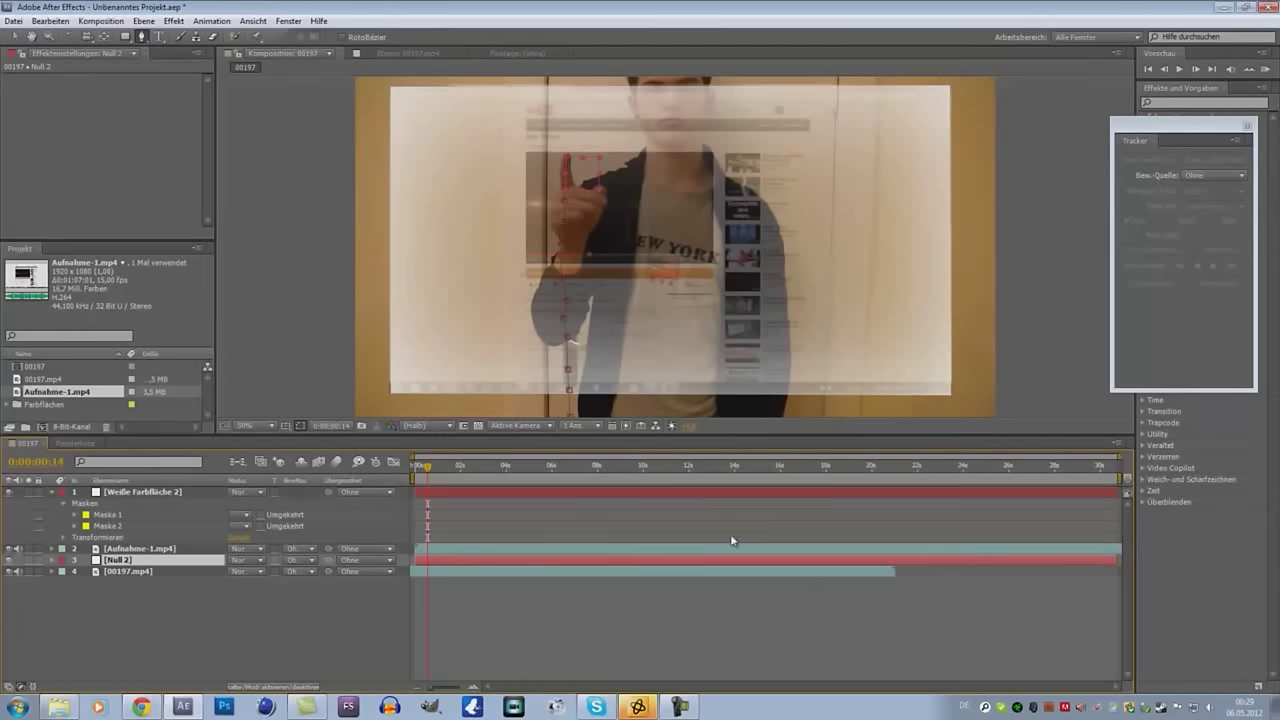
Step: Give Maske 1 on the white solid a 100-pixel Weiche Maskenkante (mask feather)
left_click(154, 572)
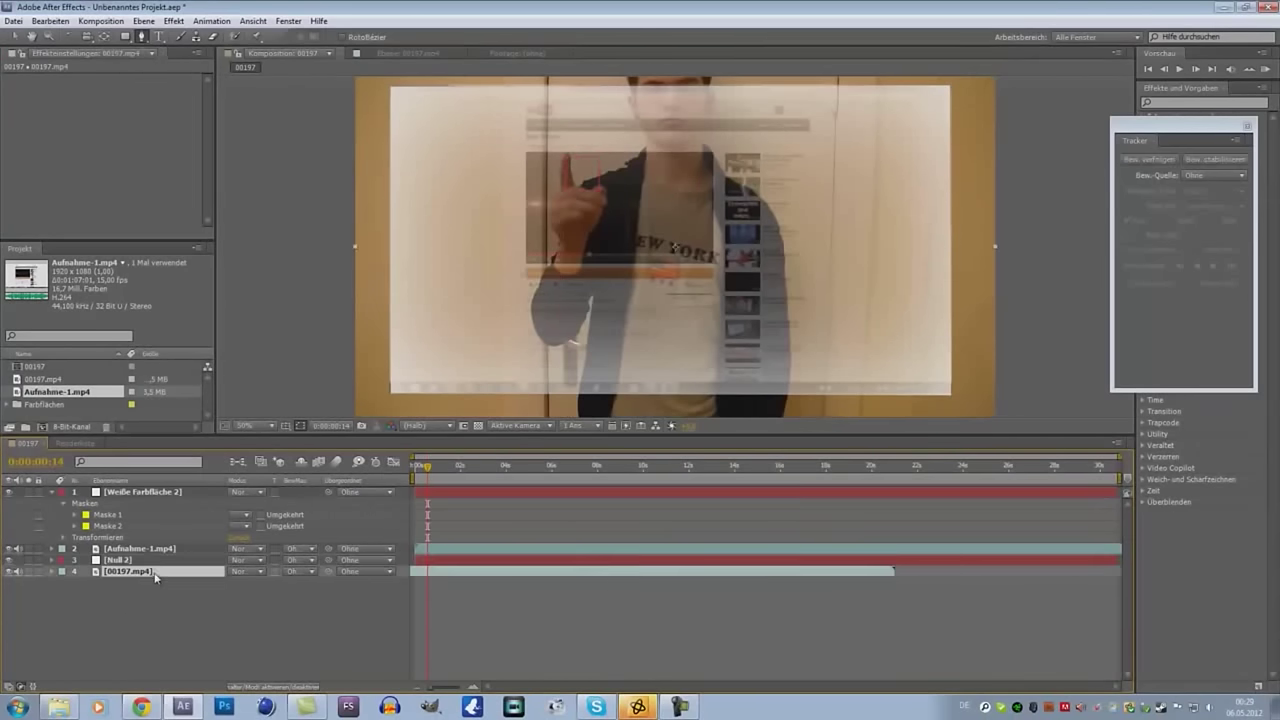
left_click(136, 512)
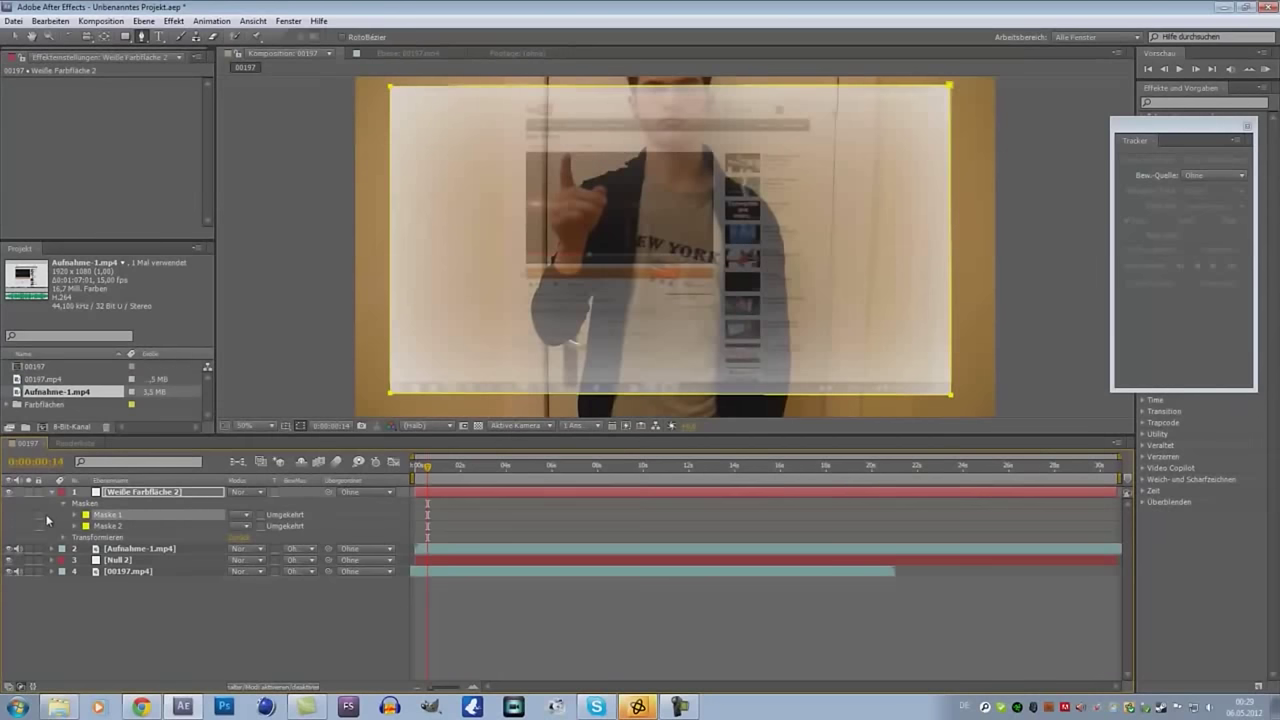
left_click(71, 520)
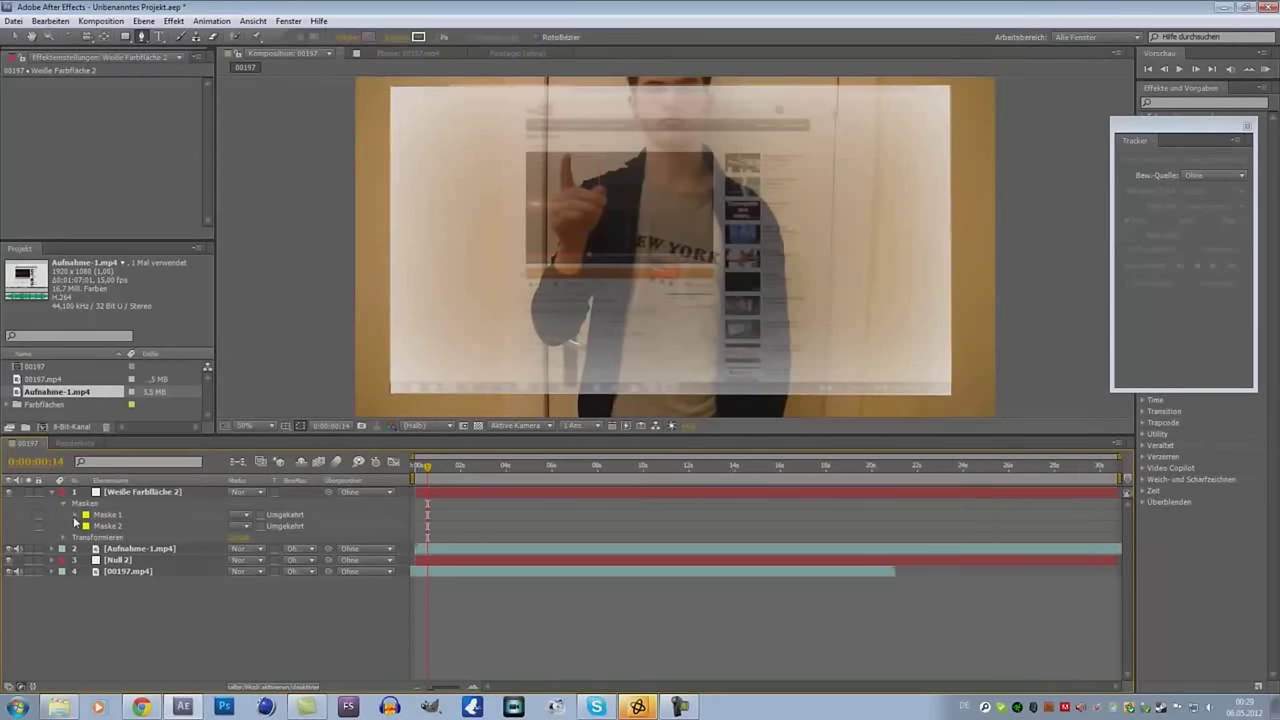
left_click(76, 518)
left_click(75, 515)
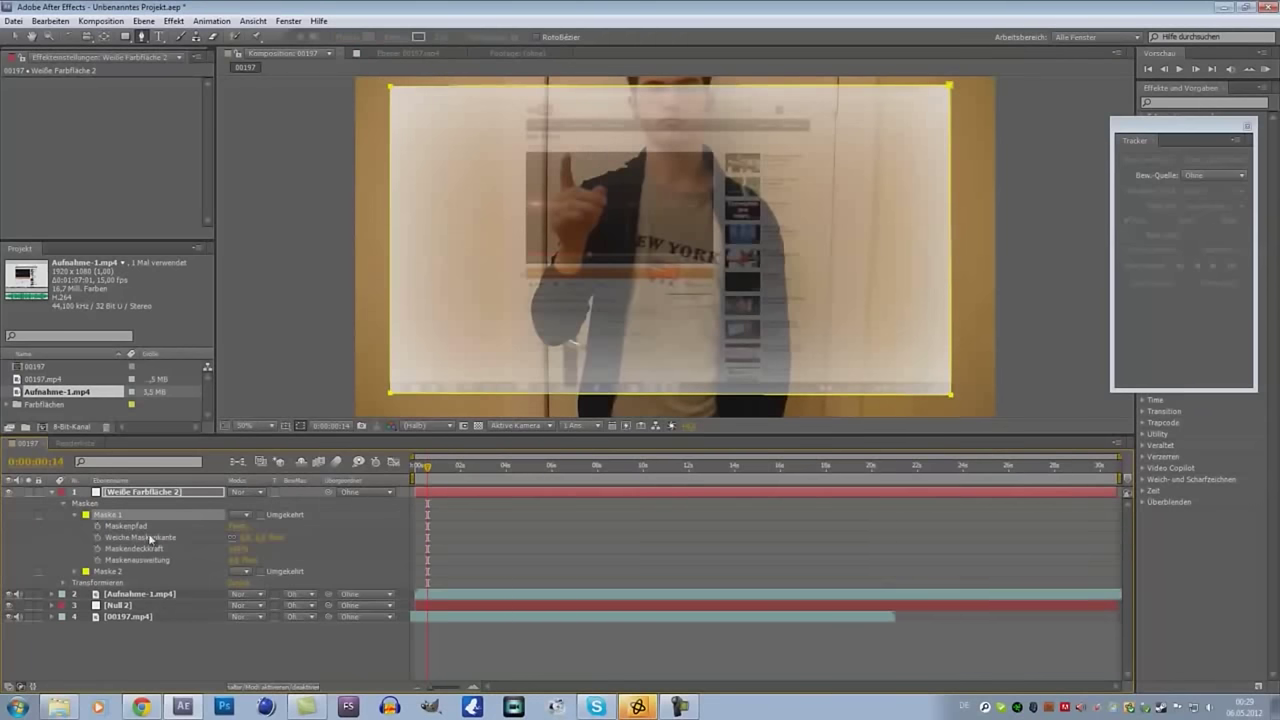
left_click_drag(243, 541, 255, 535)
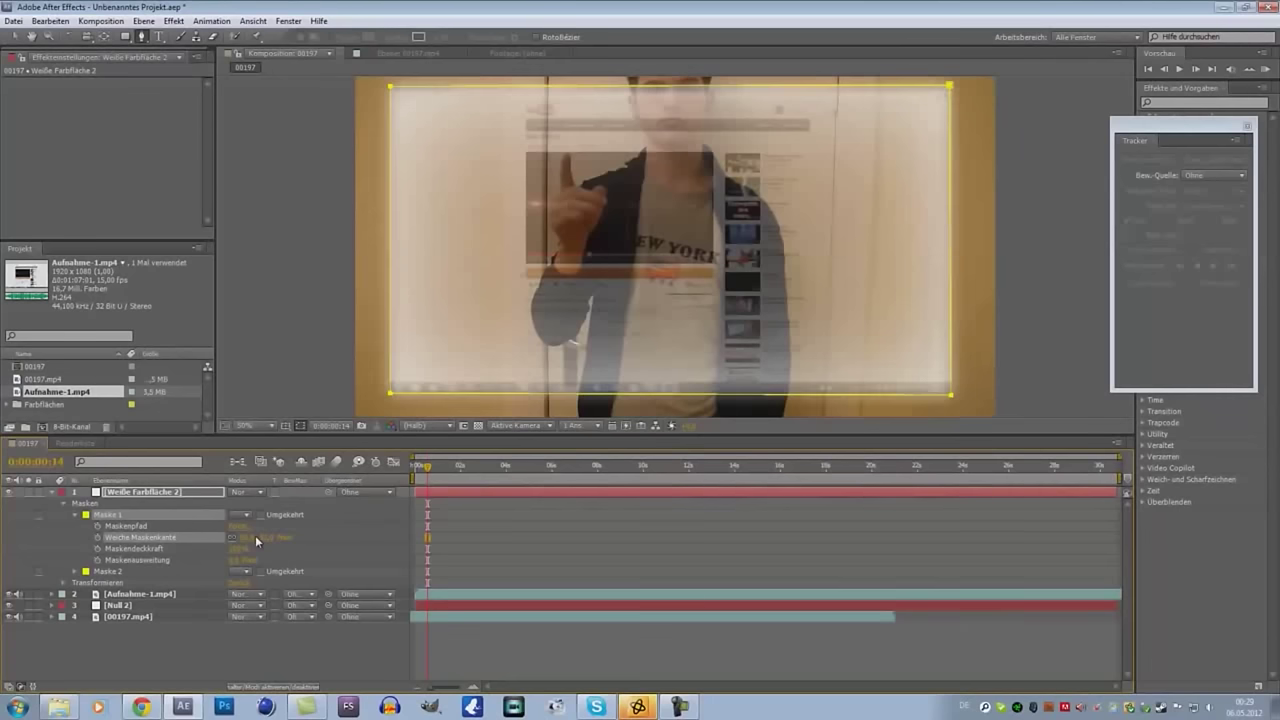
left_click(257, 544)
left_click(270, 537)
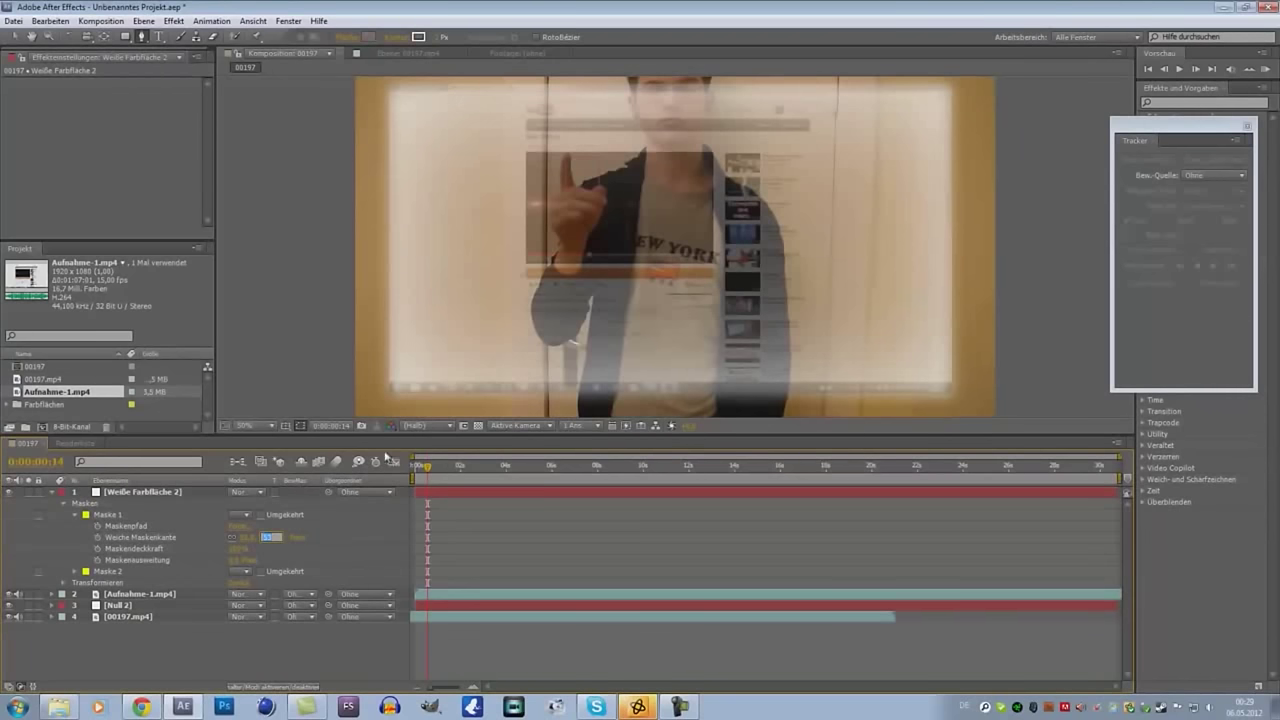
type("10")
key("Return")
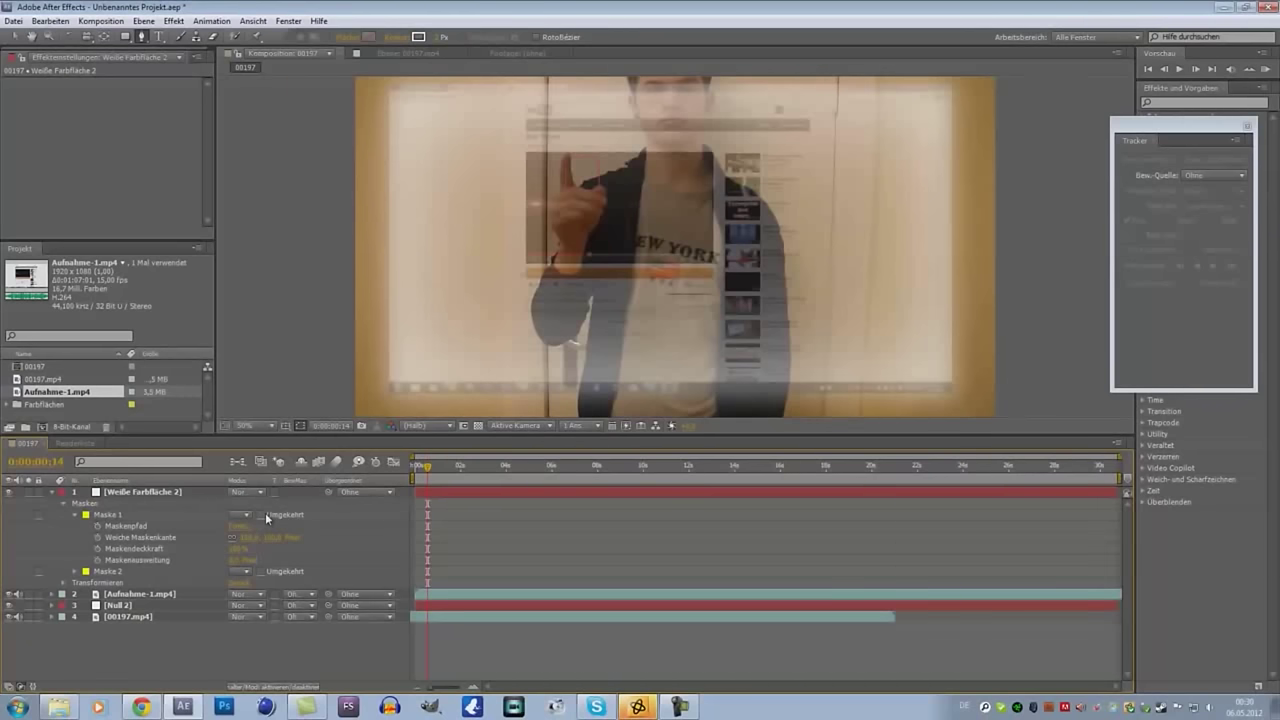
Step: Raise Maske 1's feather to 150 pixels and collapse the white solid's mask properties
left_click(242, 540)
key("Return")
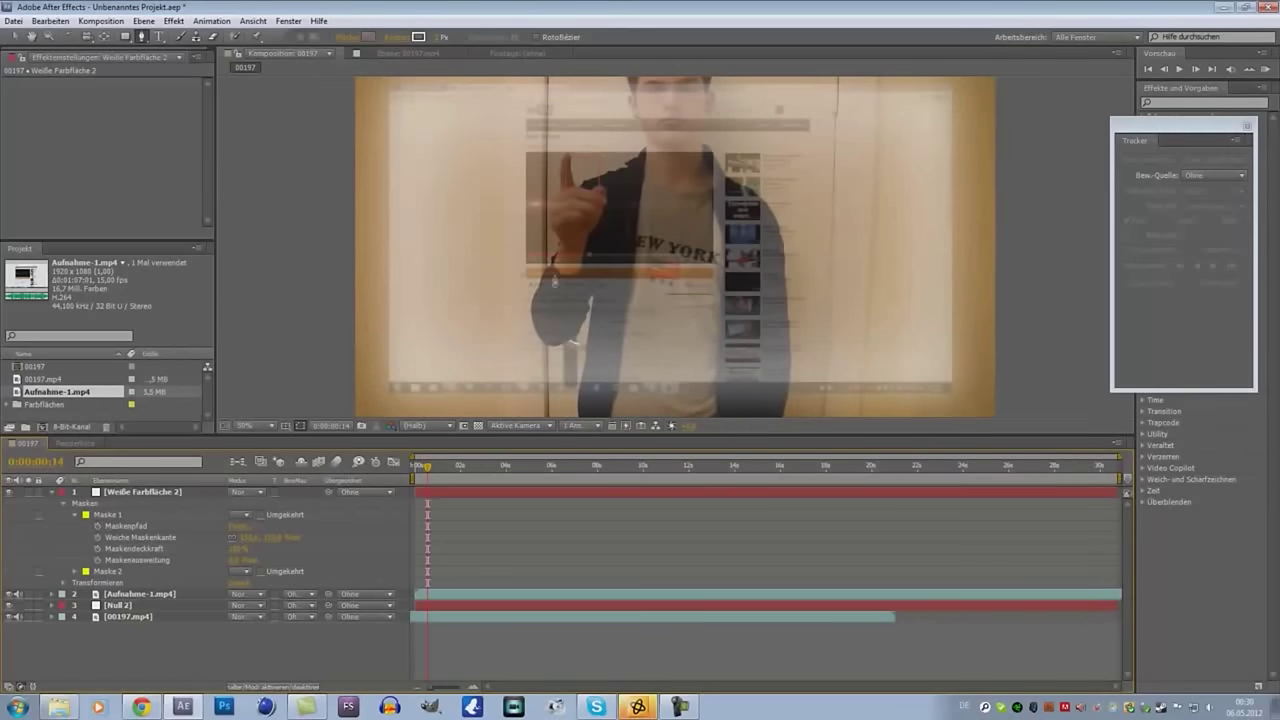
key("comma")
key("comma")
left_click(52, 492)
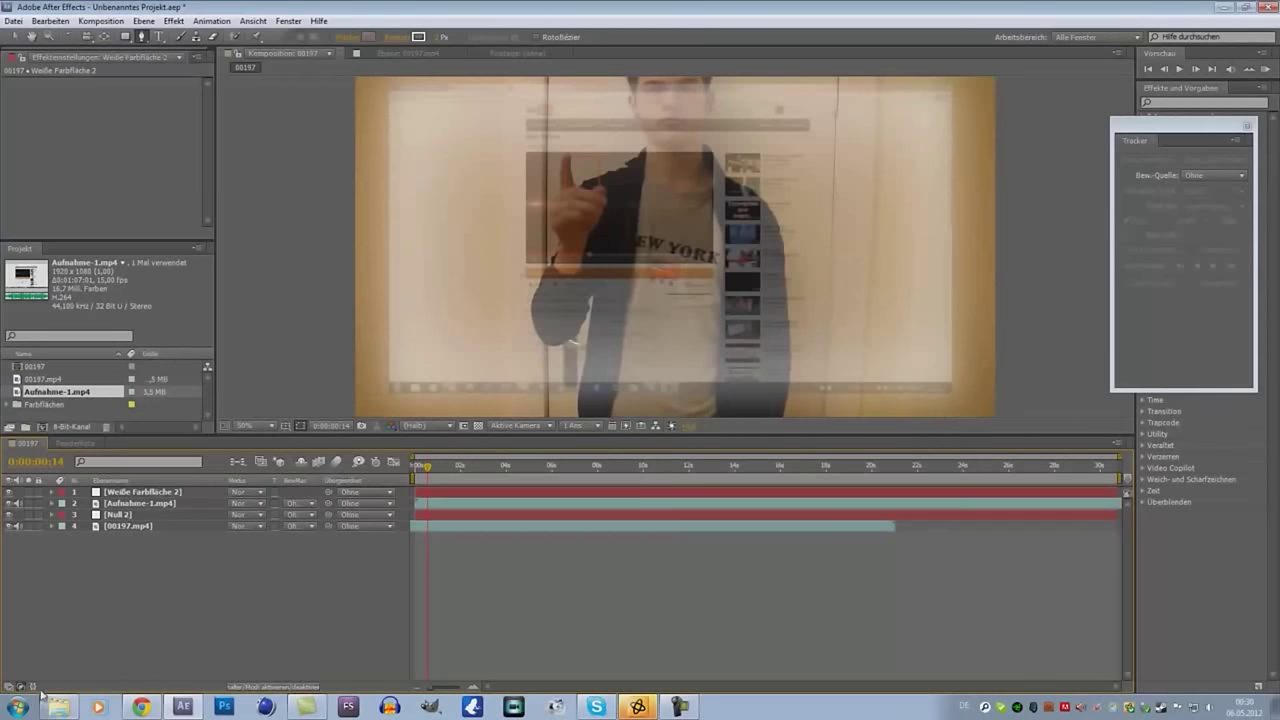
left_click(133, 493)
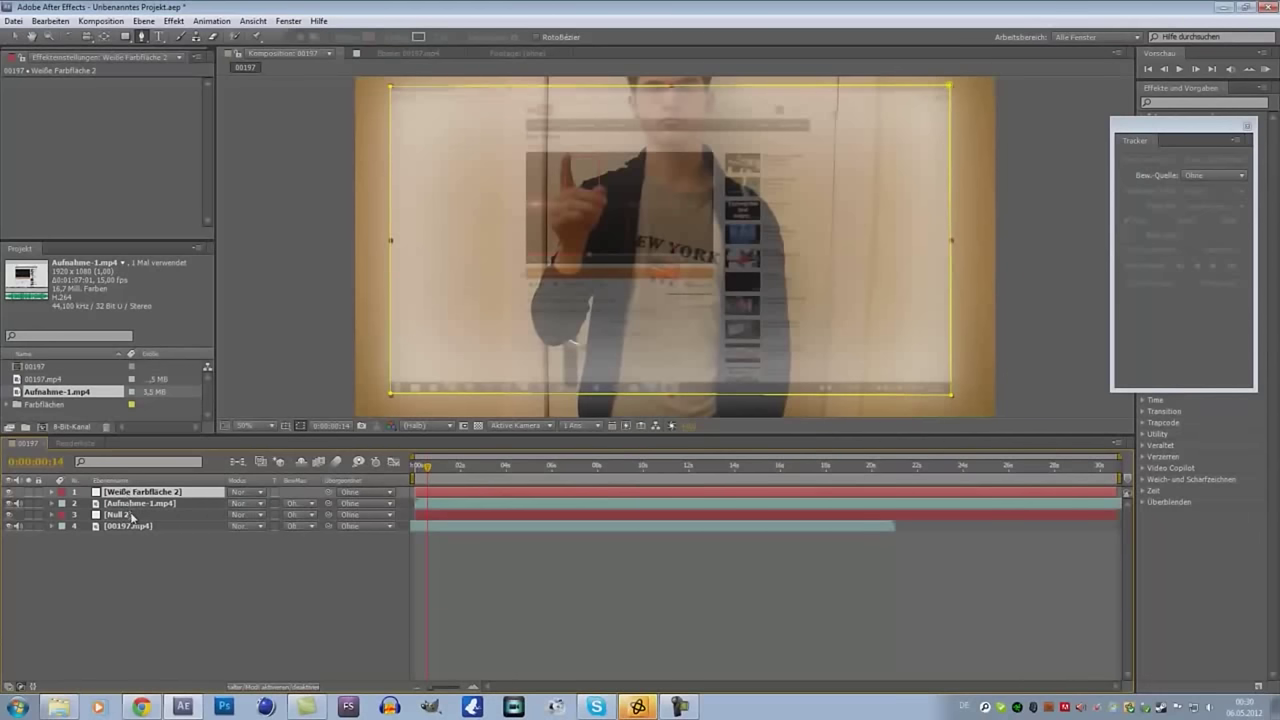
Step: Search 'füllen' in Effekte und Vorgaben and apply Füllen to Weiße Farbfläche 2
left_click(133, 504)
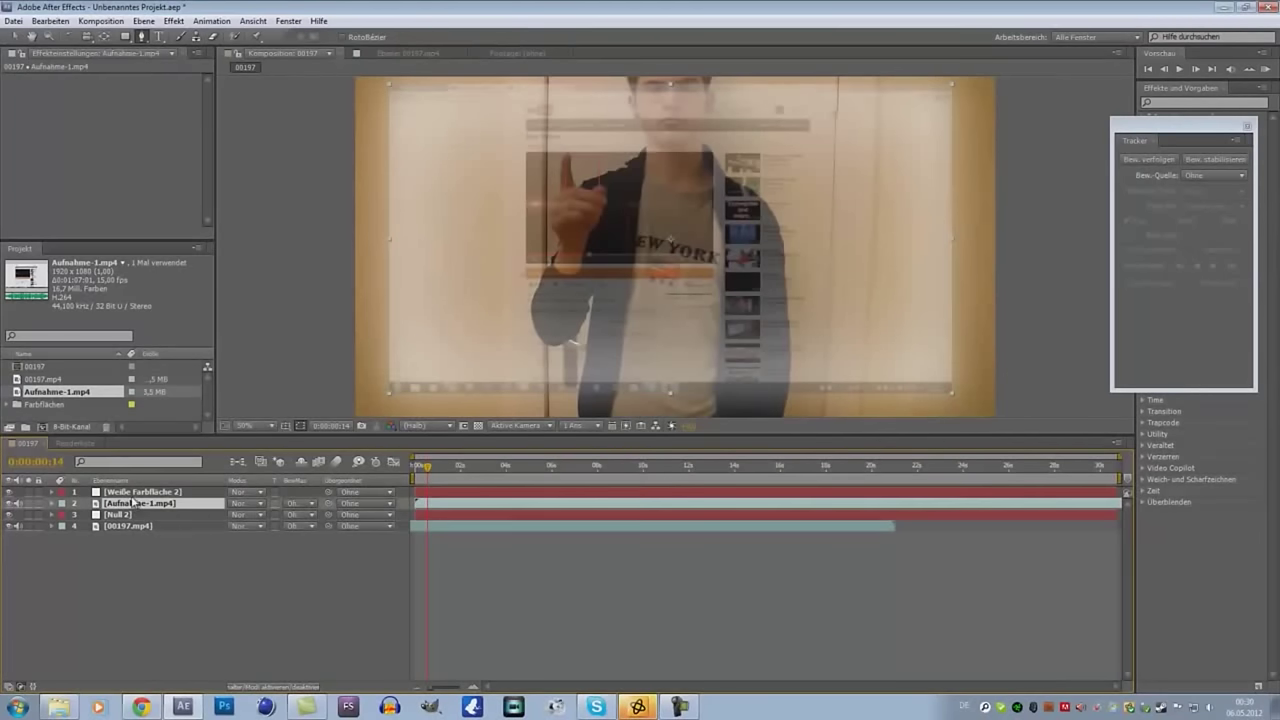
left_click(134, 494)
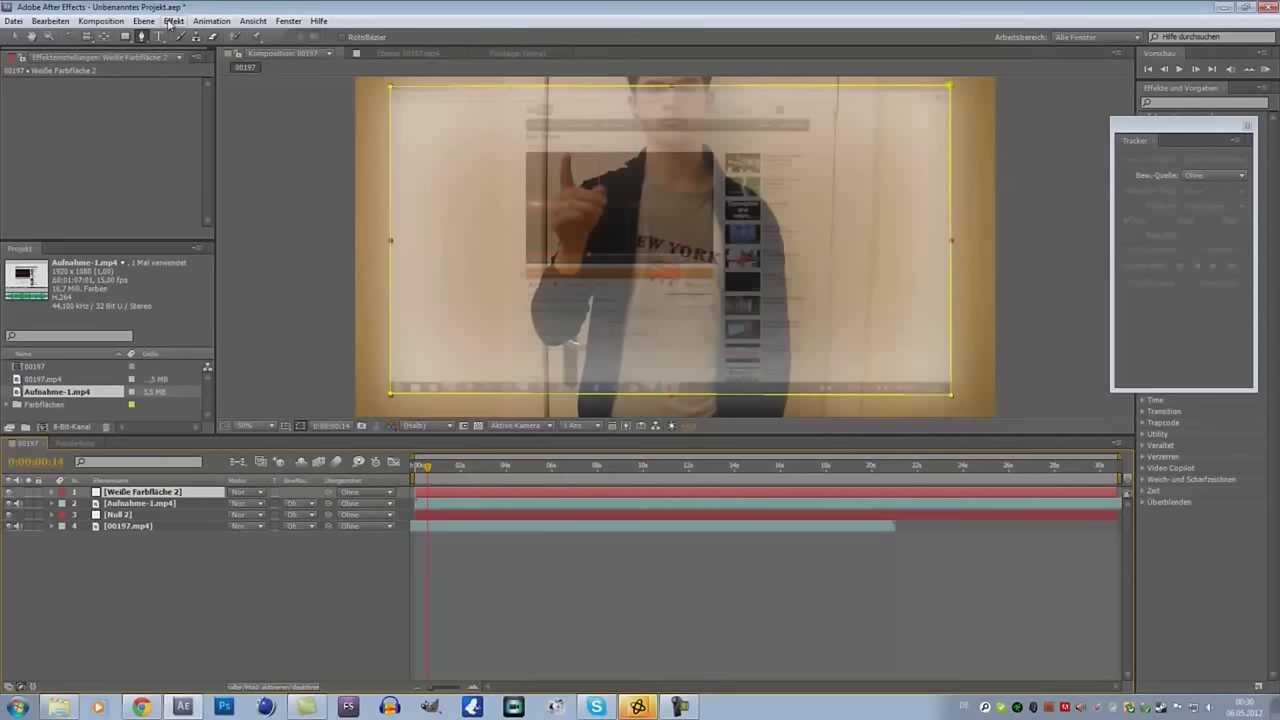
left_click(173, 21)
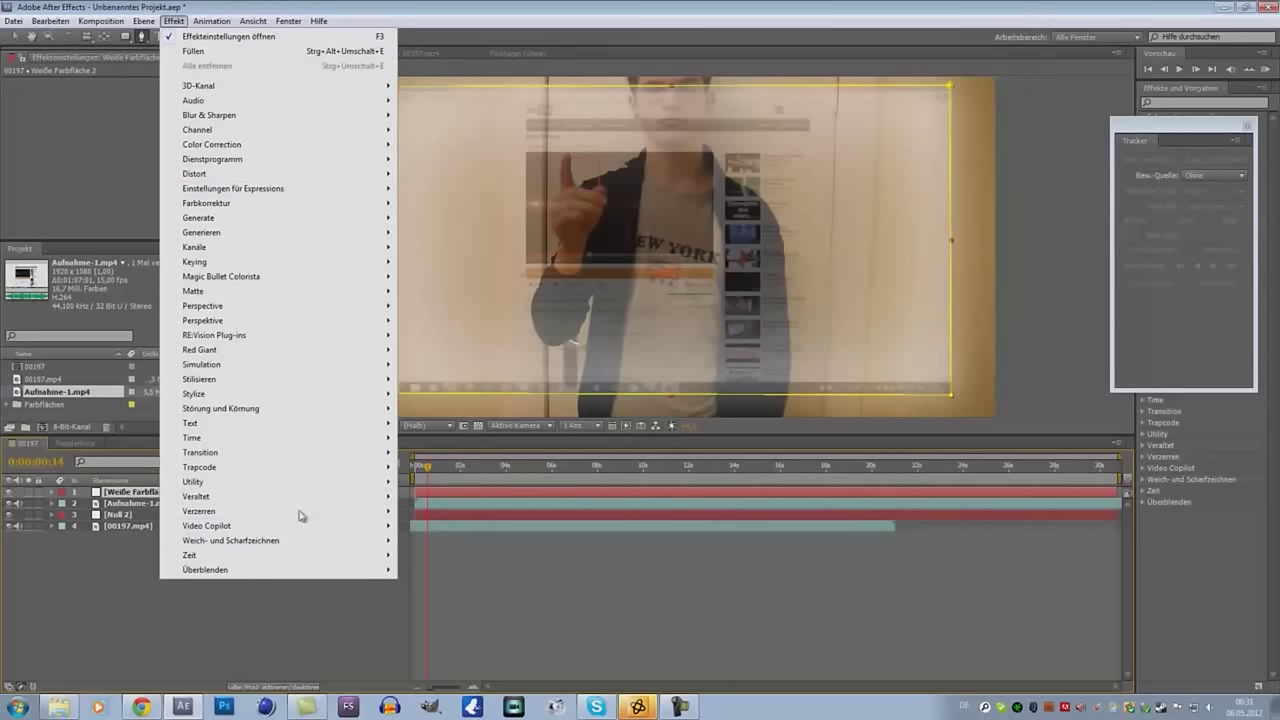
left_click(287, 651)
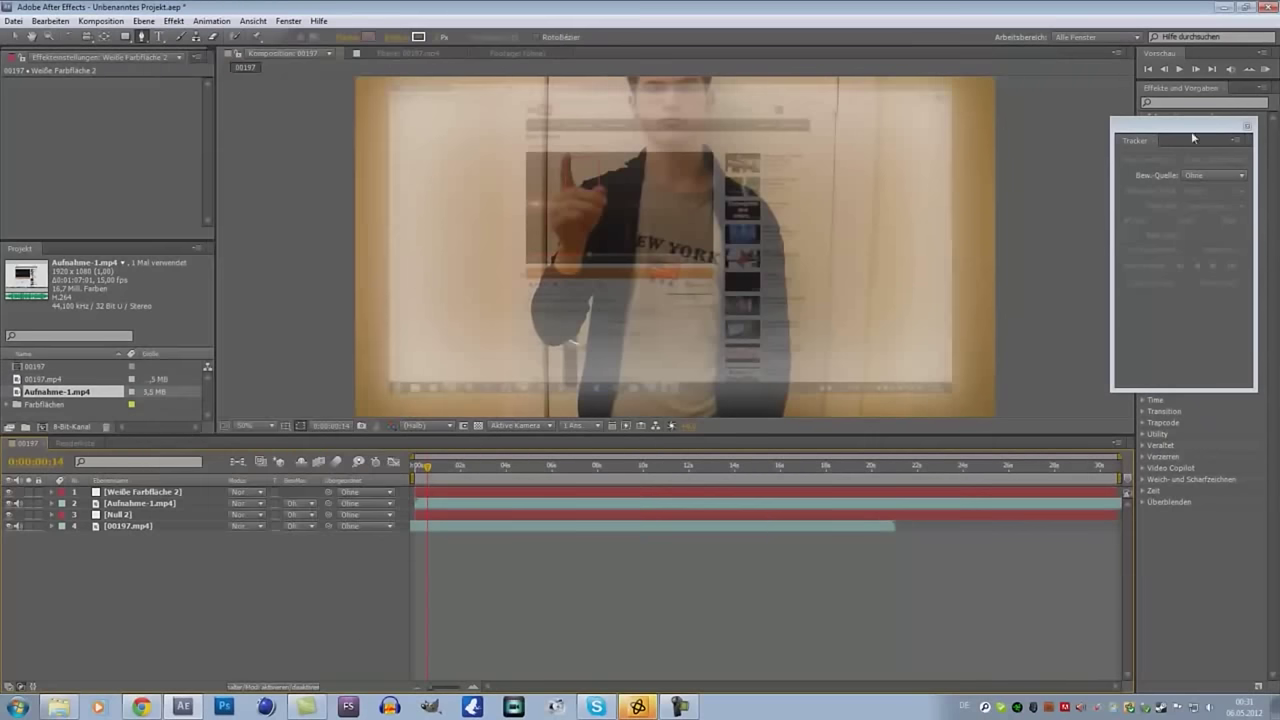
left_click_drag(1183, 127, 1024, 419)
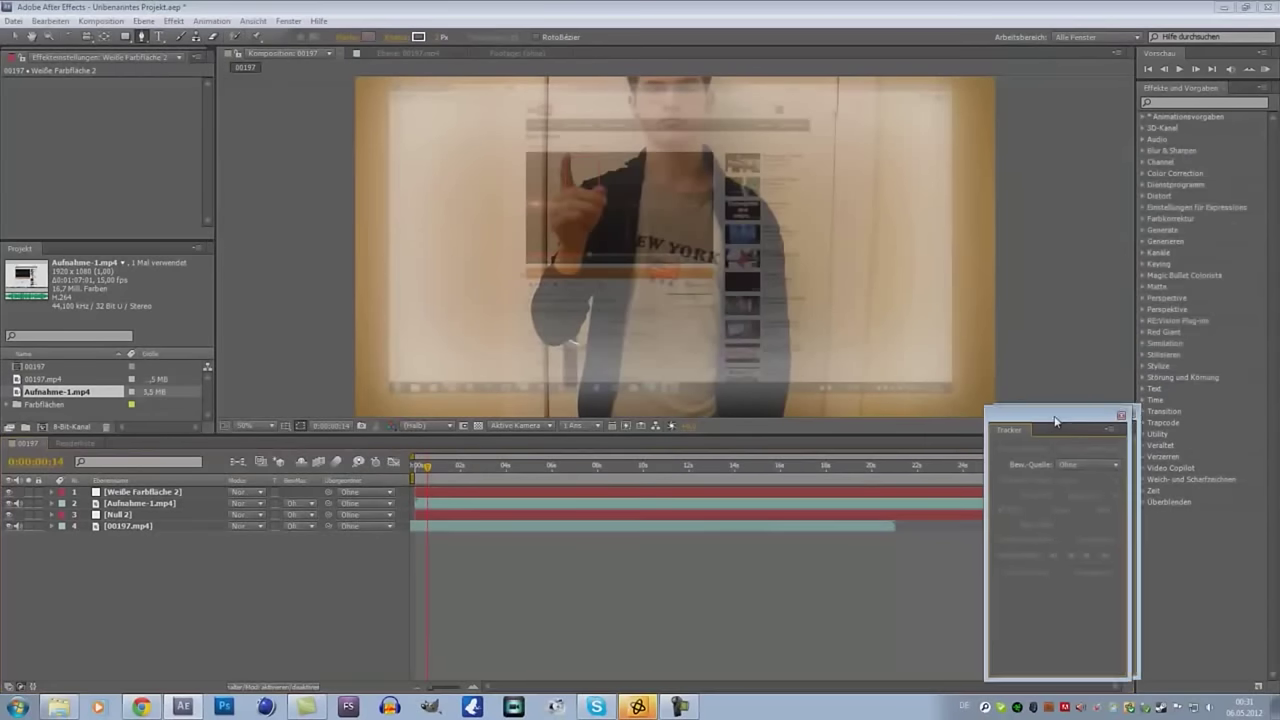
left_click(1224, 101)
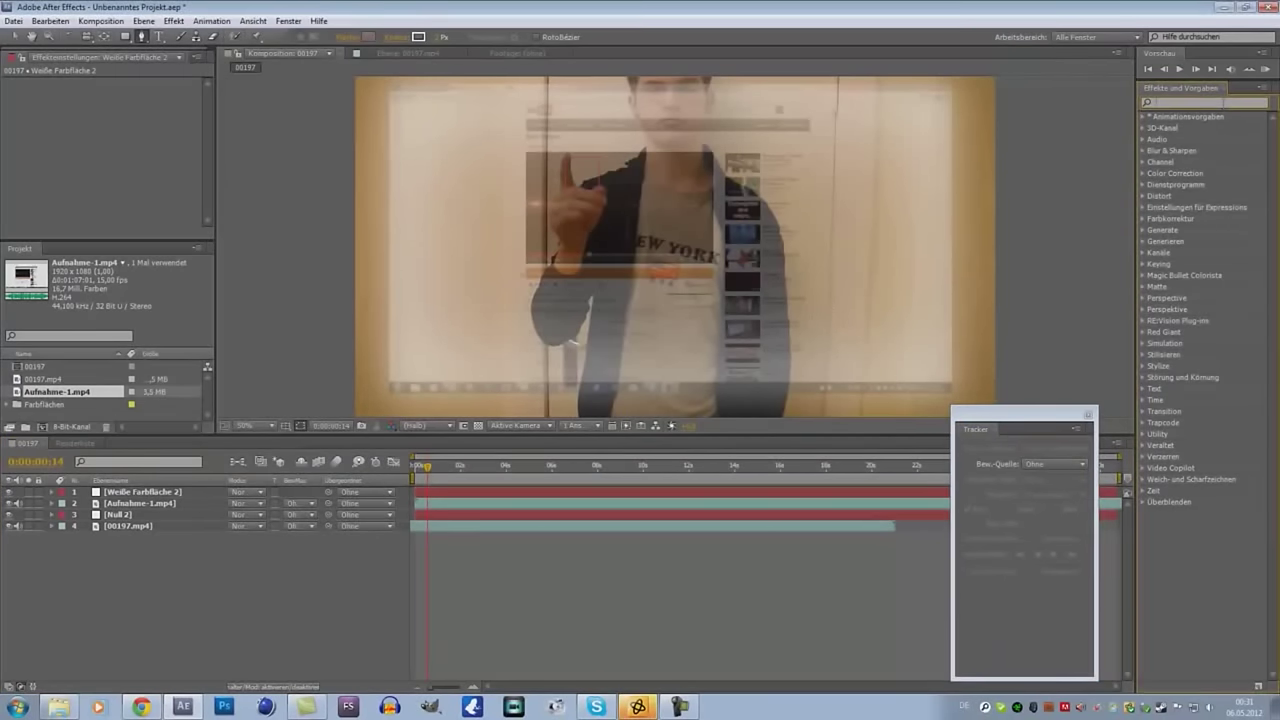
type("füllen")
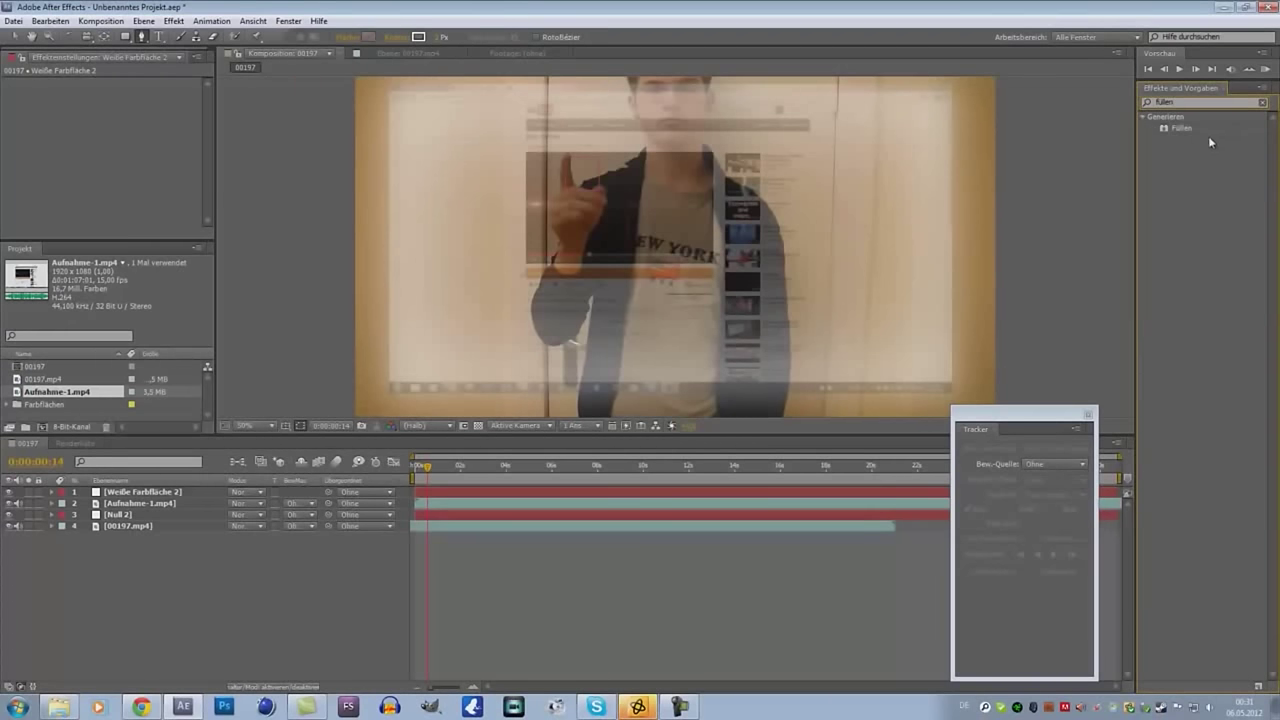
mouse_move(1182, 128)
left_mouse_down()
mouse_move(104, 556)
mouse_move(160, 496)
left_mouse_up()
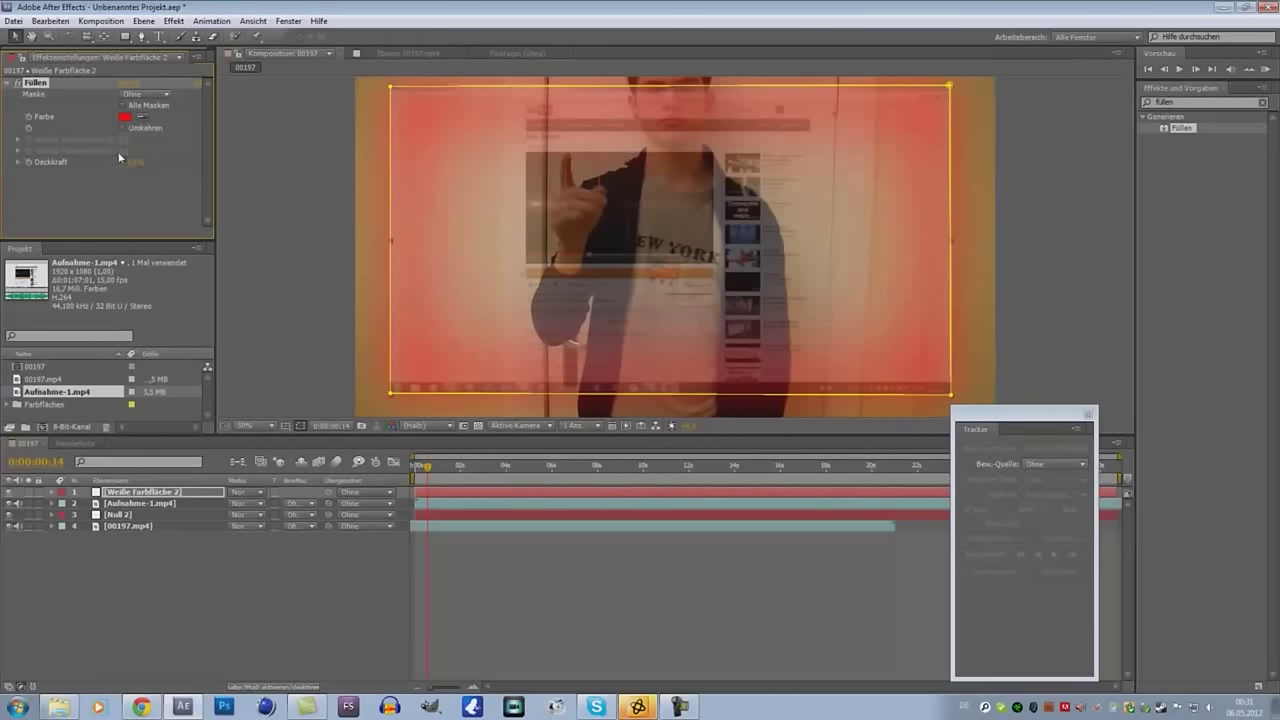
Step: Set the Füllen effect's colour to light blue 5C50FF
left_click(124, 117)
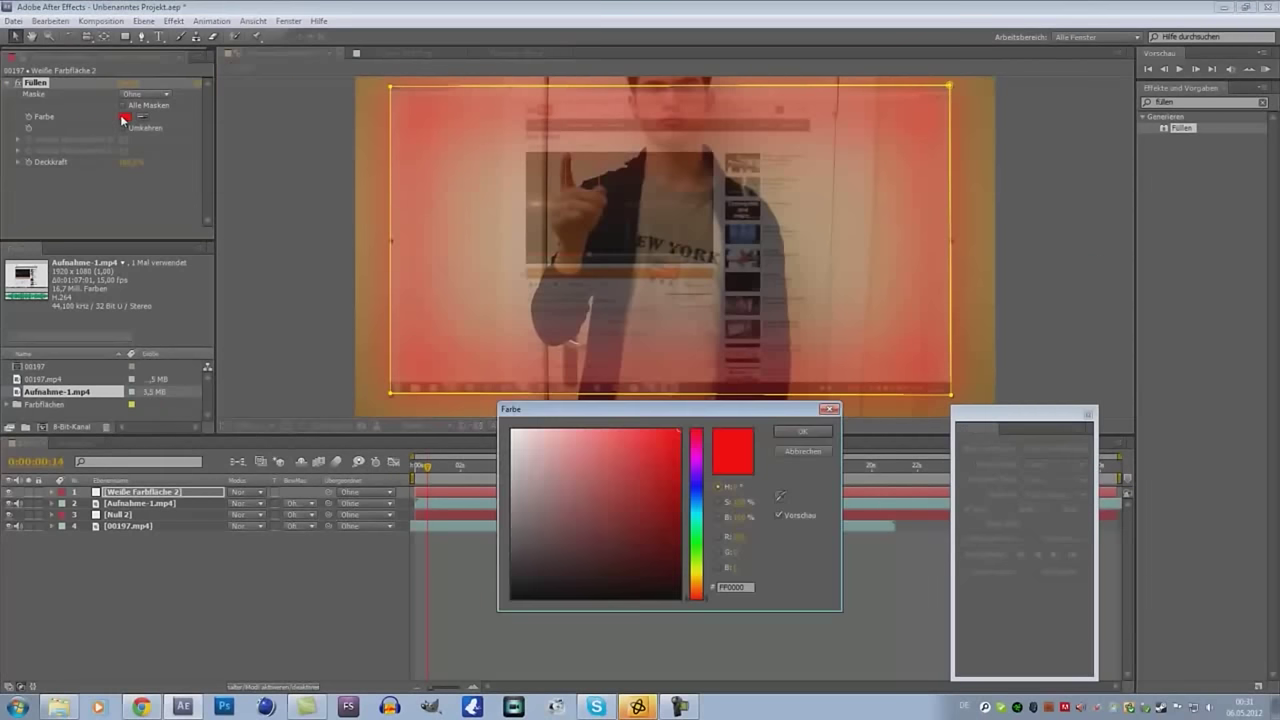
left_click(696, 487)
left_click_drag(659, 456, 621, 430)
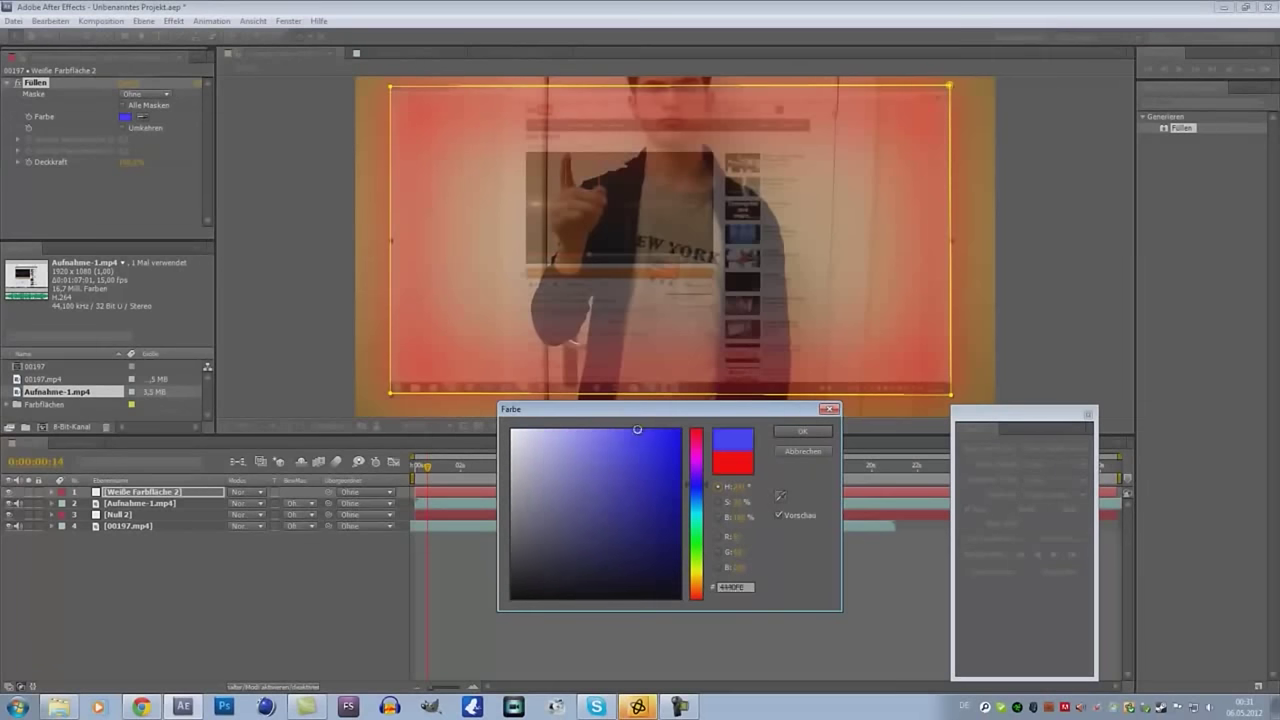
left_click(798, 431)
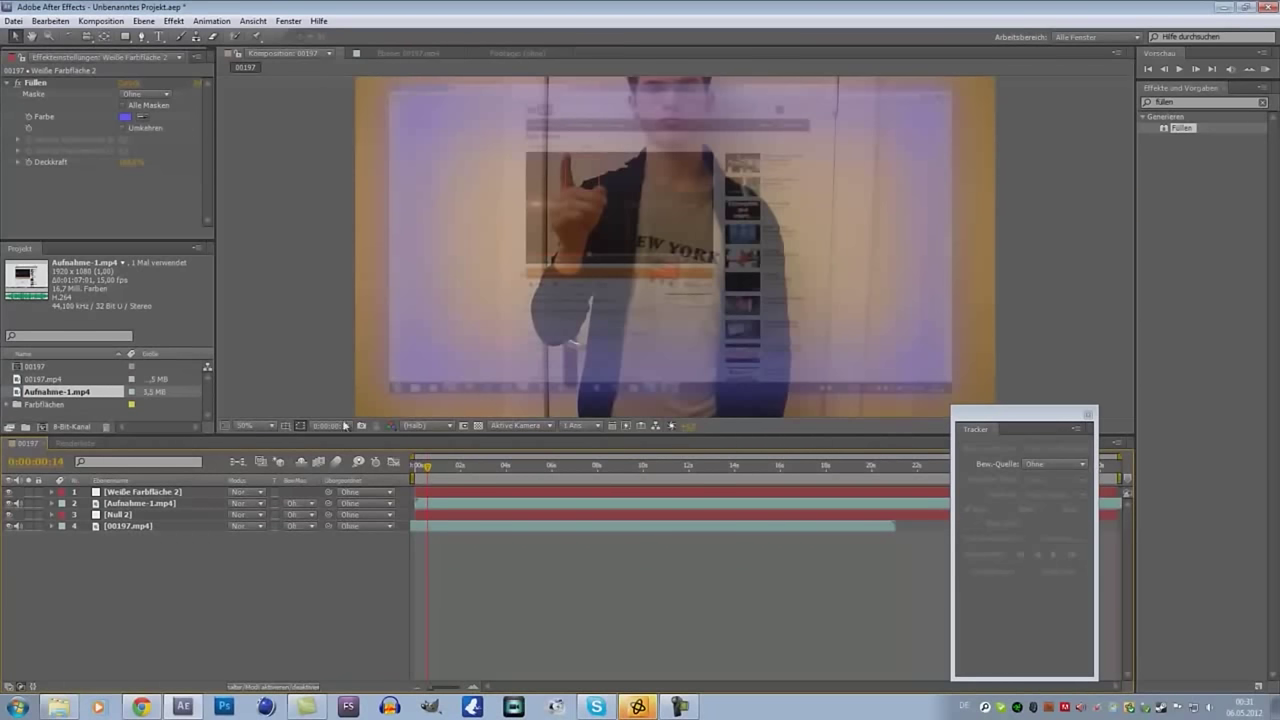
Step: Parent the white solid Weiße Farbfläche 2 to the Aufnahme-1.mp4 layer
left_click(157, 492)
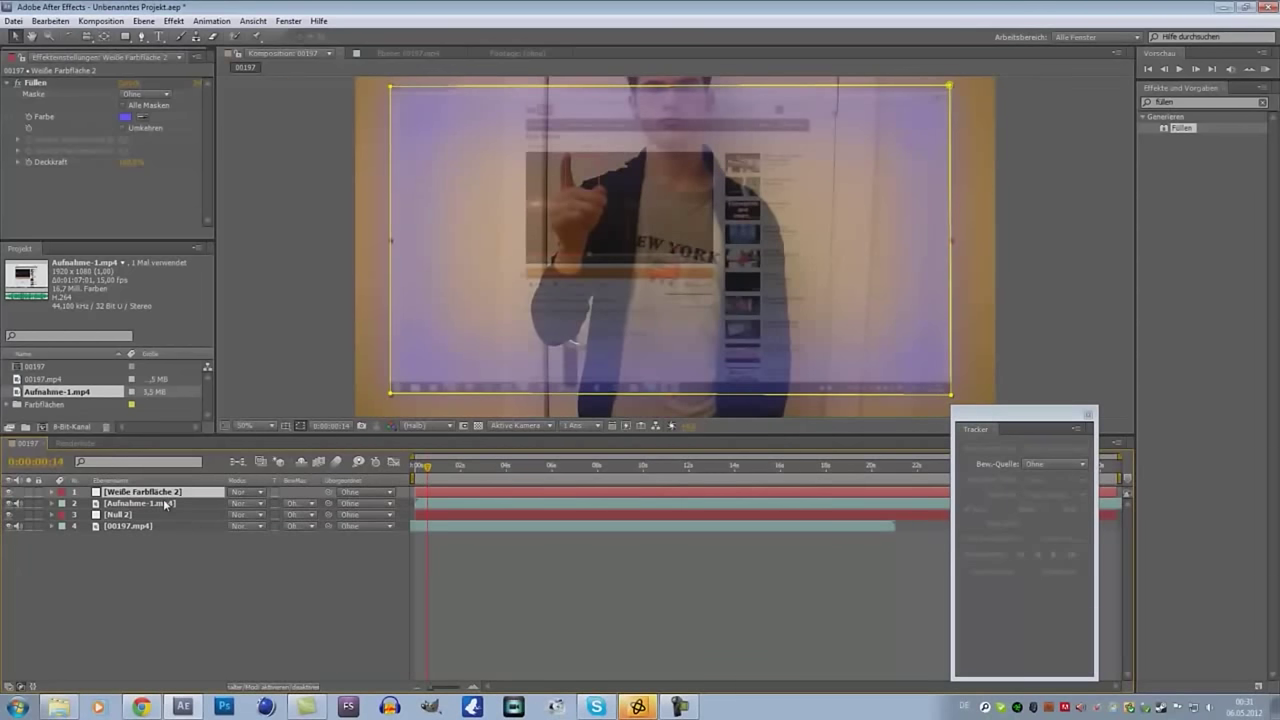
left_click(163, 504)
left_click(180, 495)
left_click_drag(329, 492, 171, 502)
left_click(209, 624)
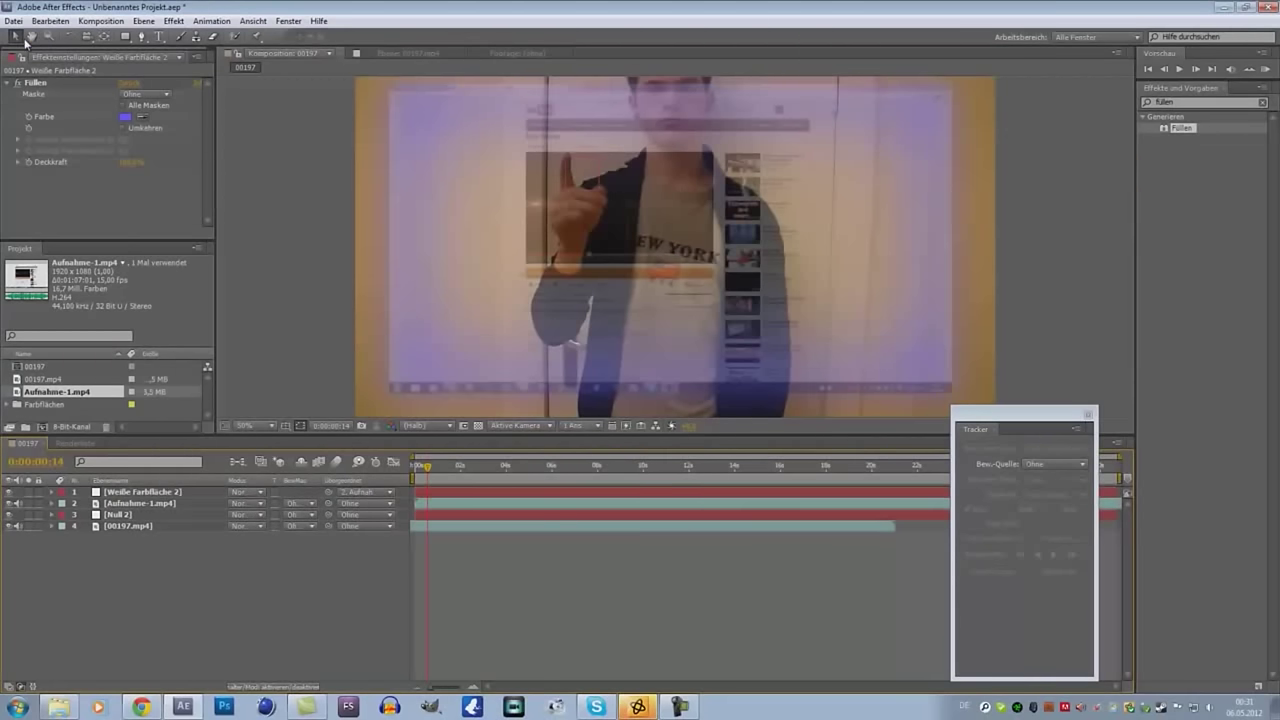
Step: Try dragging the blue frame lower, then undo back to its original position
left_click(664, 207)
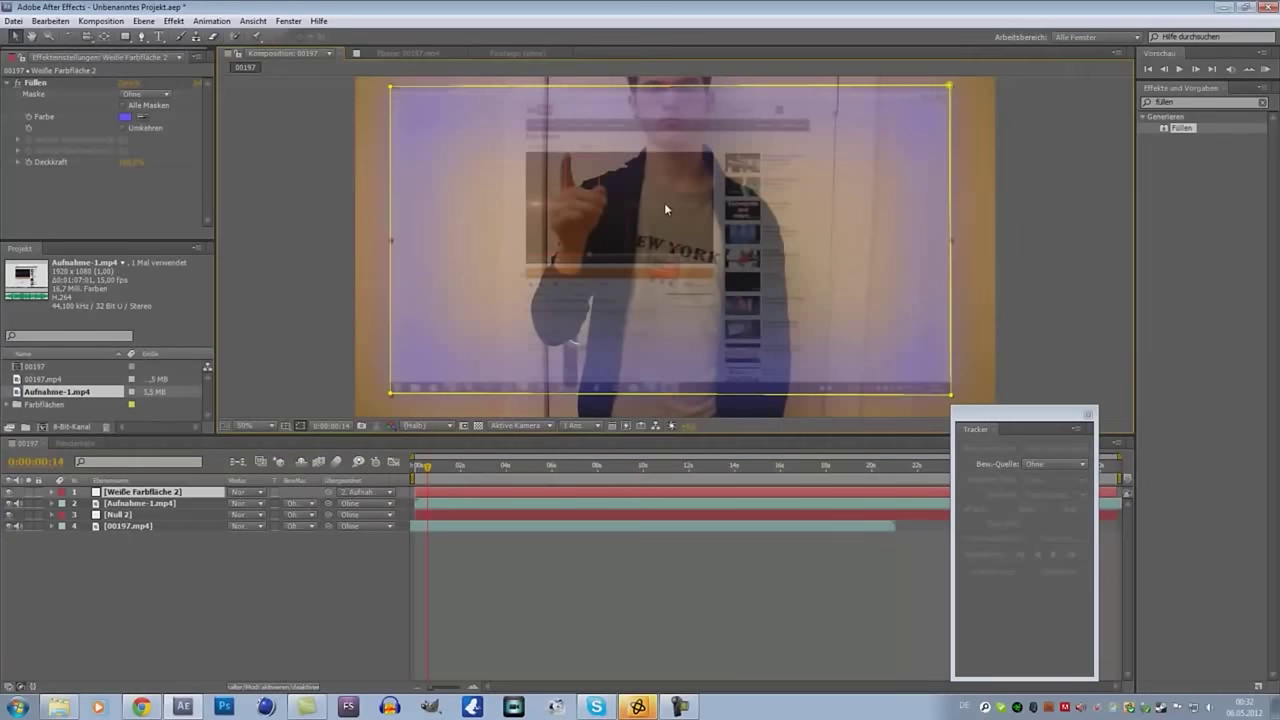
mouse_move(665, 207)
left_mouse_down()
mouse_move(632, 236)
mouse_move(660, 322)
mouse_move(647, 266)
left_mouse_up()
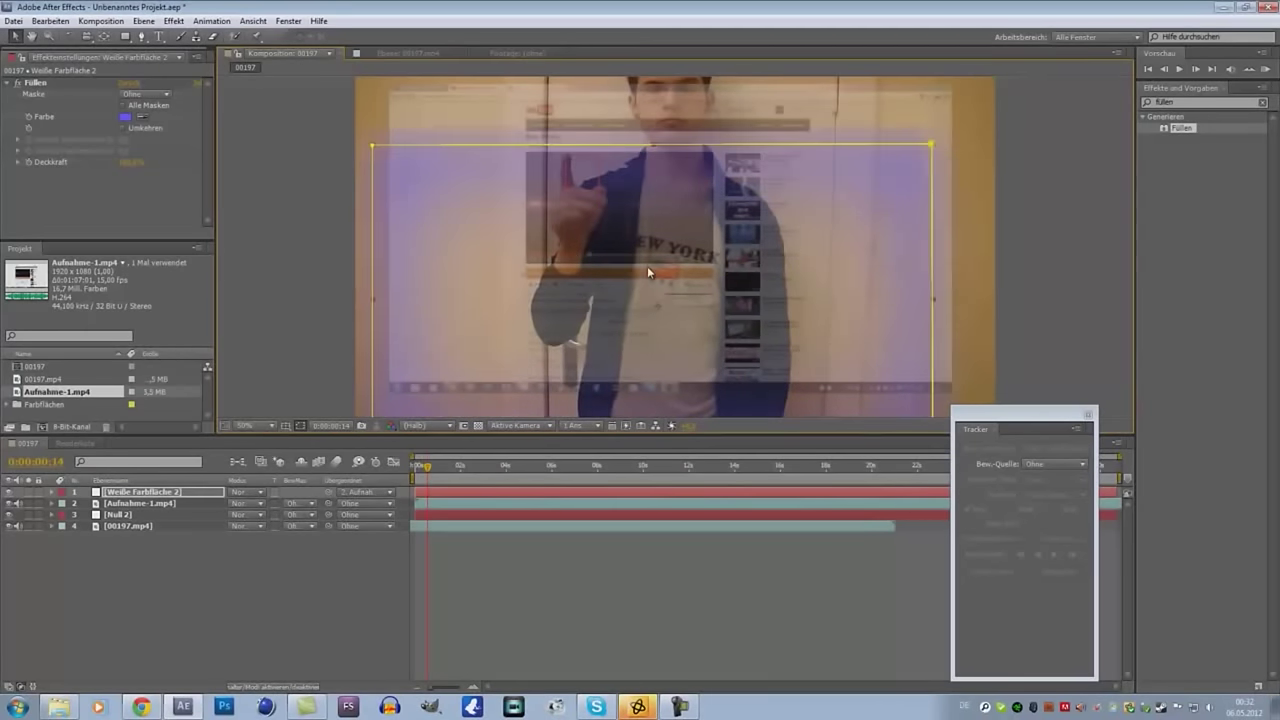
key("ctrl+z")
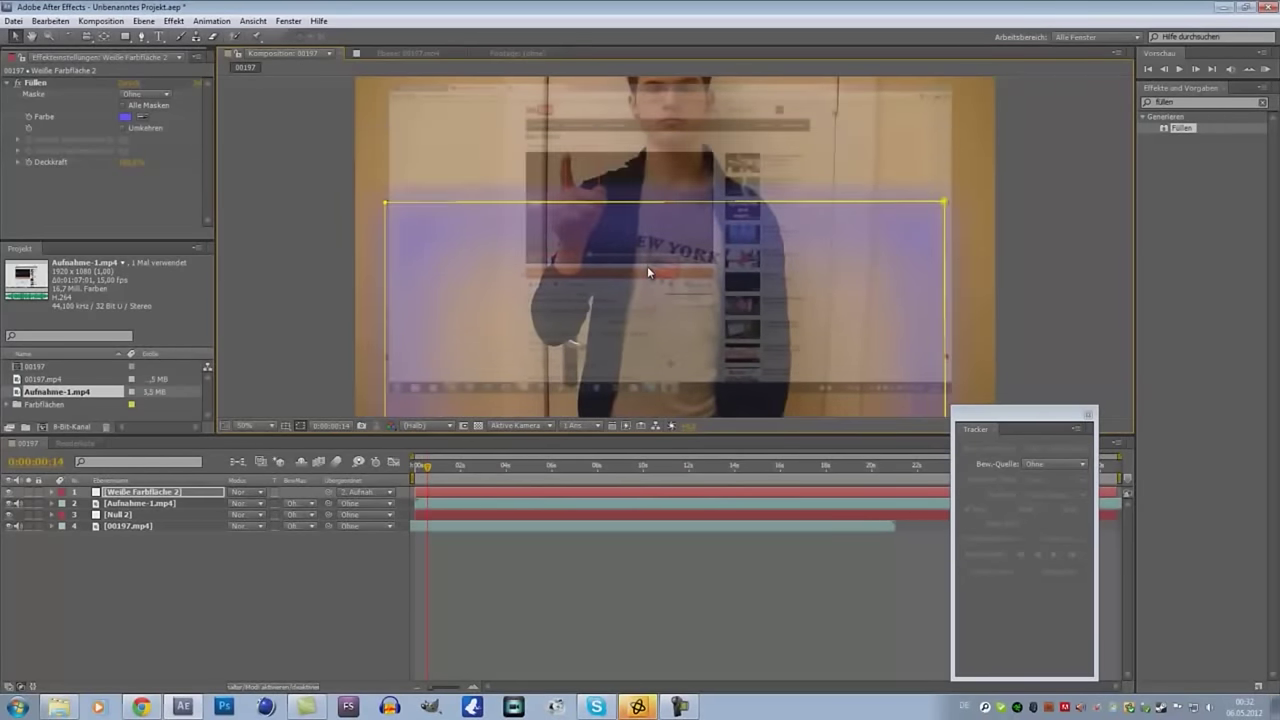
key("ctrl+z")
key("ctrl+z")
key("ctrl+z")
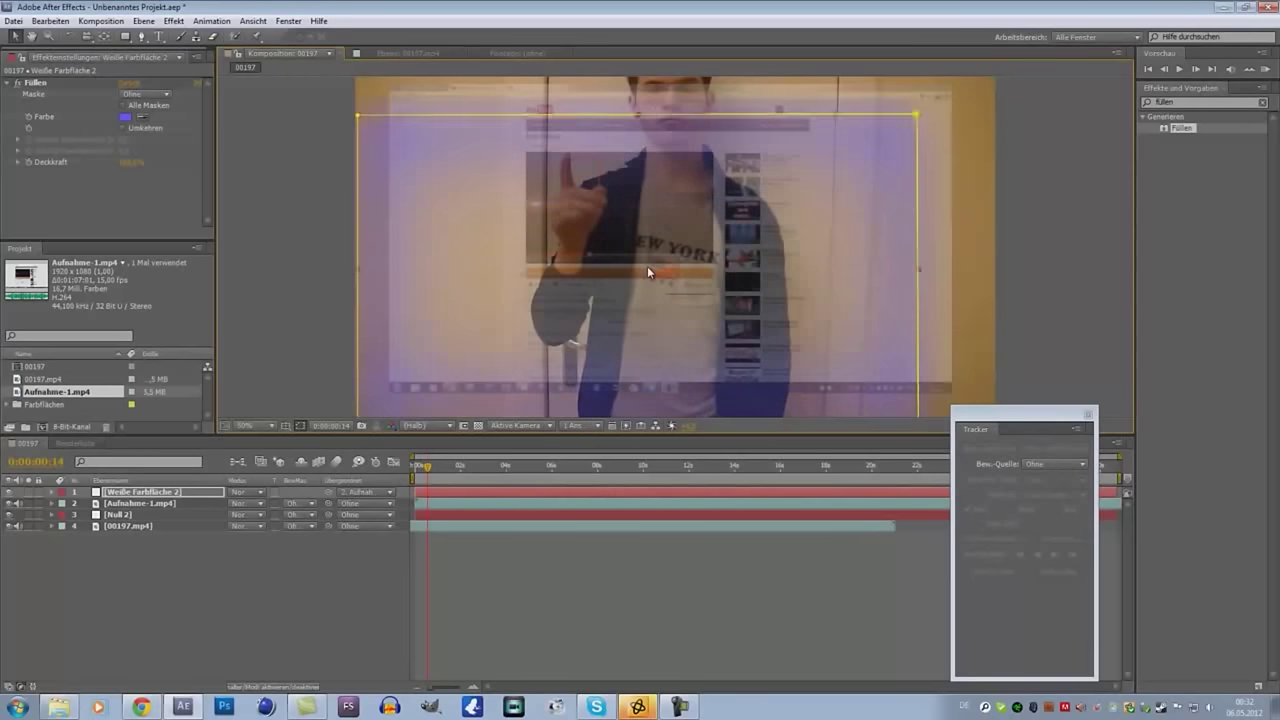
key("ctrl+z")
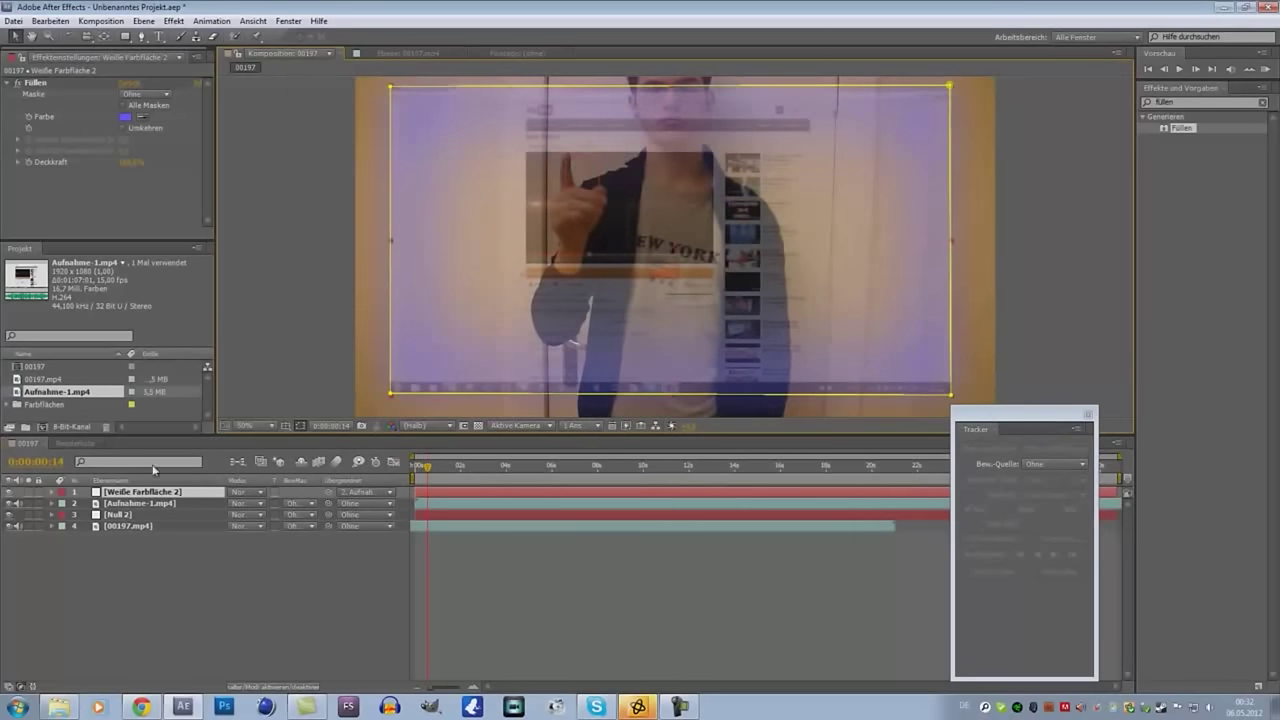
key("ctrl+Down")
Step: Shift the Aufnahme-1.mp4 recording lower and left, then open the solid's mask feather value
mouse_move(653, 226)
left_mouse_down()
mouse_move(622, 281)
mouse_move(682, 252)
left_mouse_up()
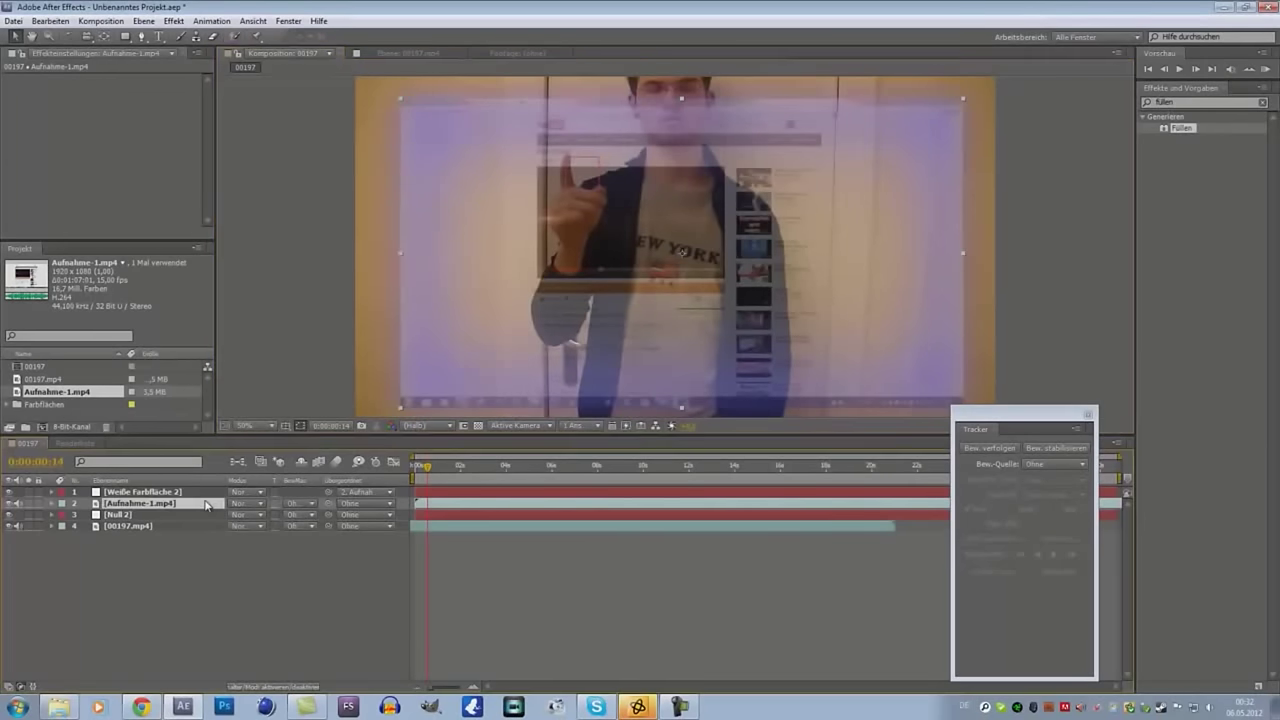
mouse_move(714, 251)
left_mouse_down()
mouse_move(651, 345)
mouse_move(721, 258)
mouse_move(710, 253)
left_mouse_up()
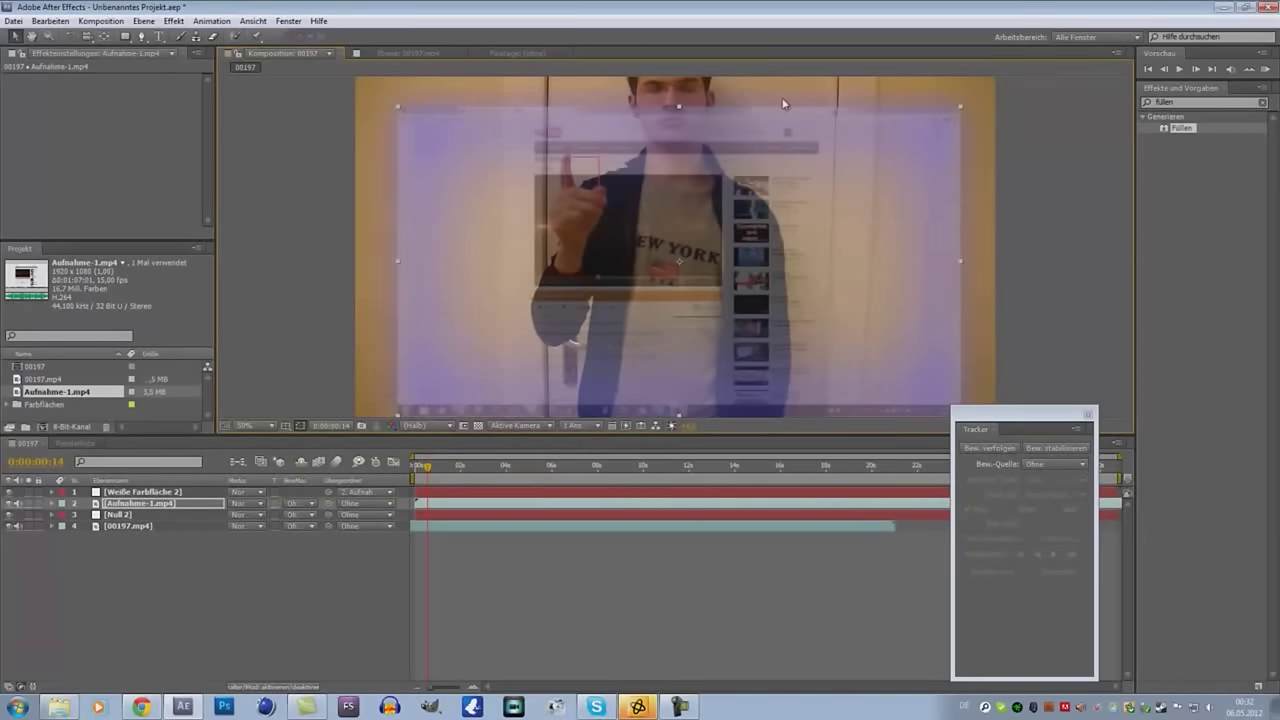
left_click_drag(645, 230, 629, 222)
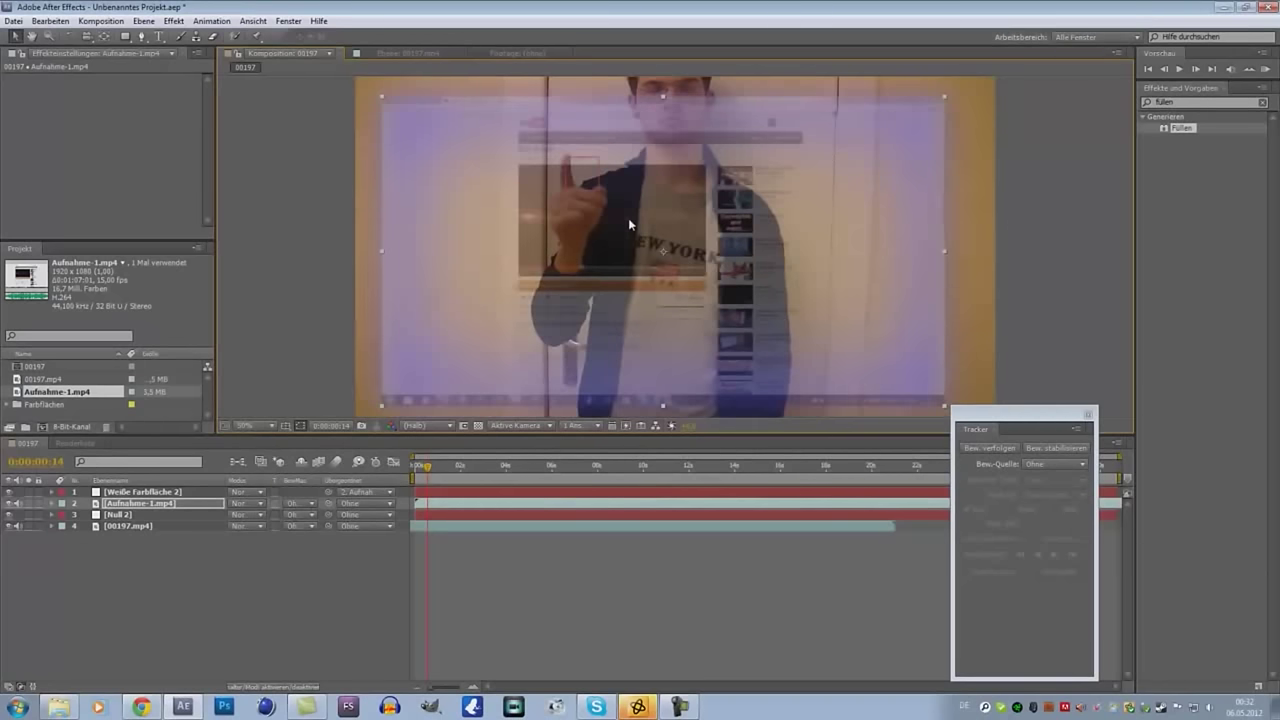
left_click(53, 492)
left_click(249, 537)
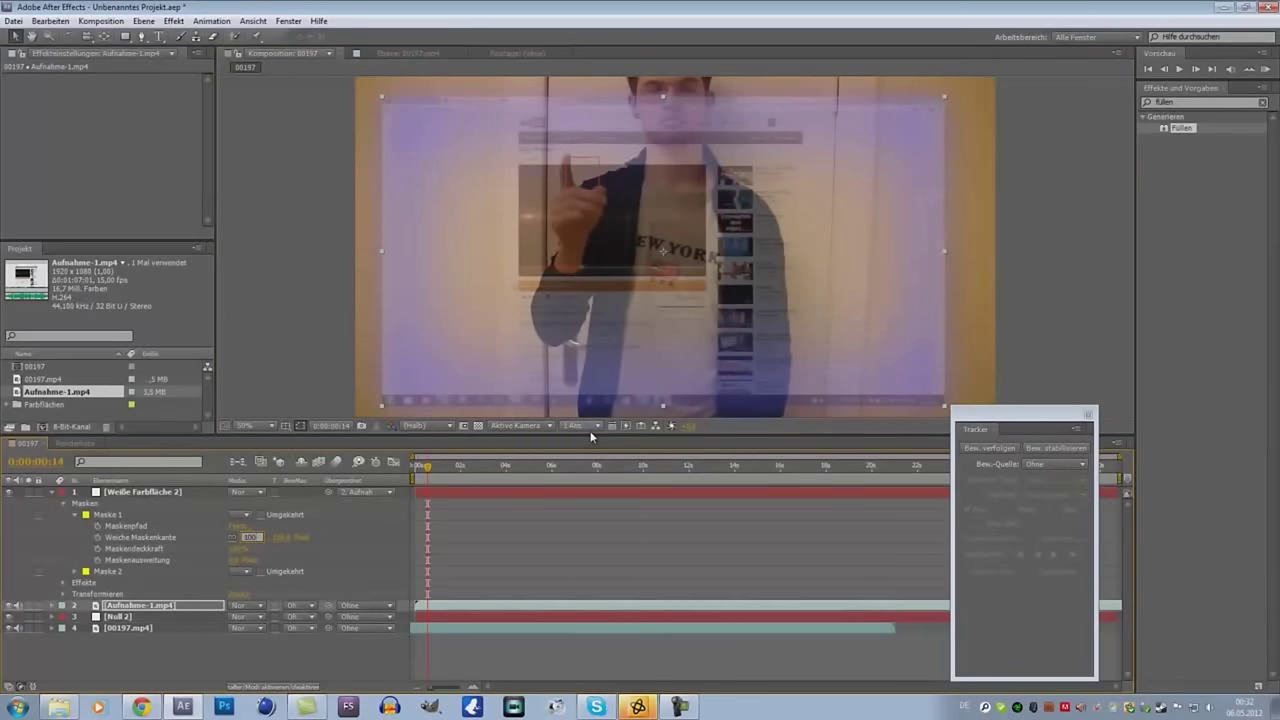
Step: Confirm the 100-pixel mask feather, undo an accidental solid move, and collapse the layer
left_click(711, 199)
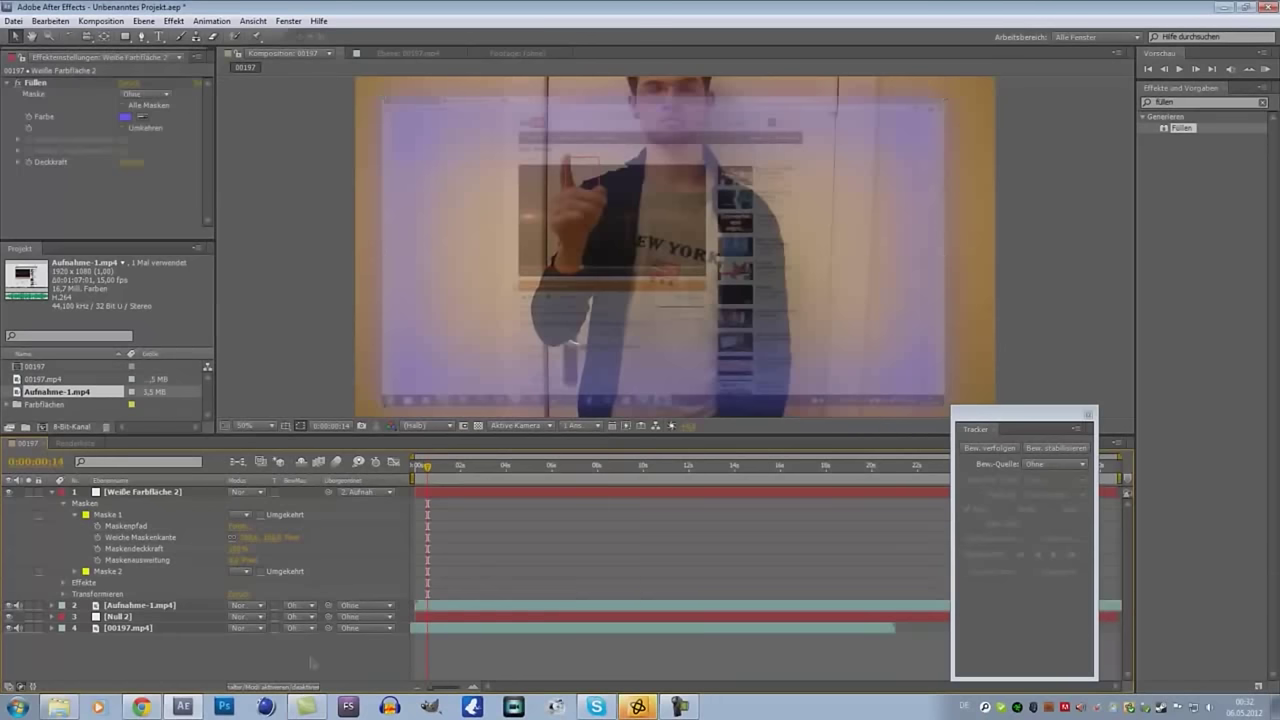
left_click(707, 218)
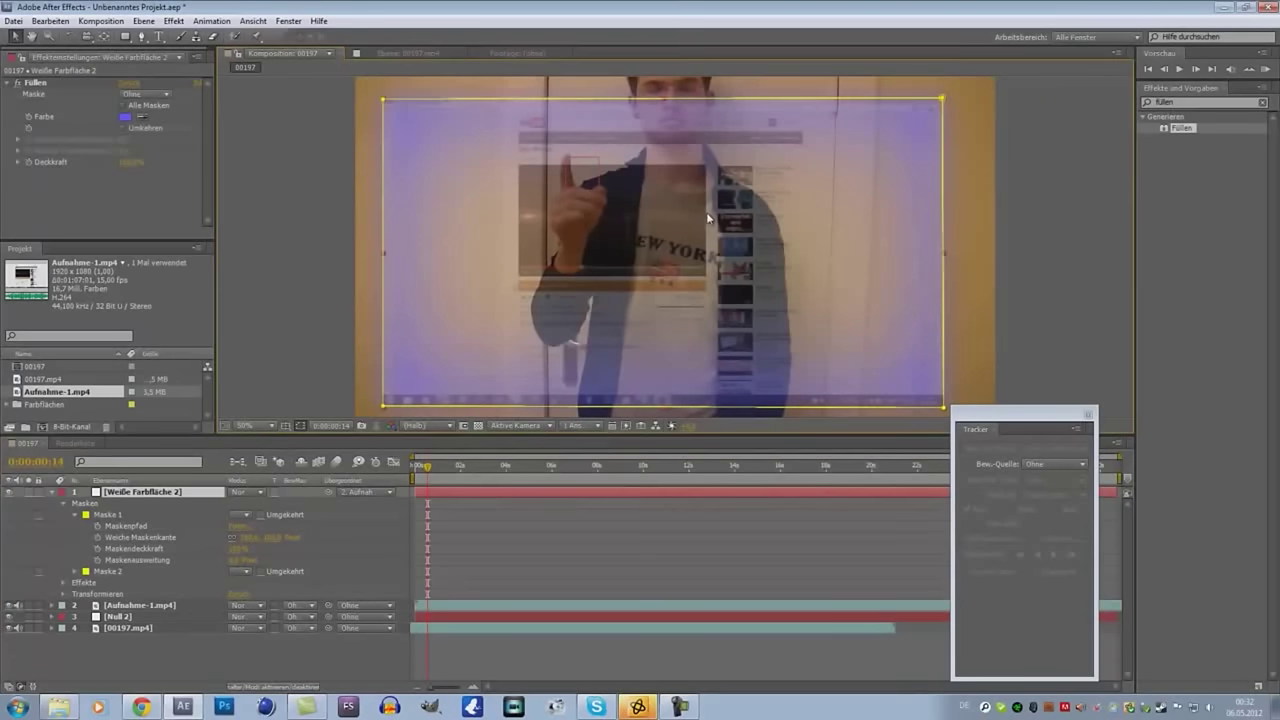
left_click_drag(679, 234, 692, 295)
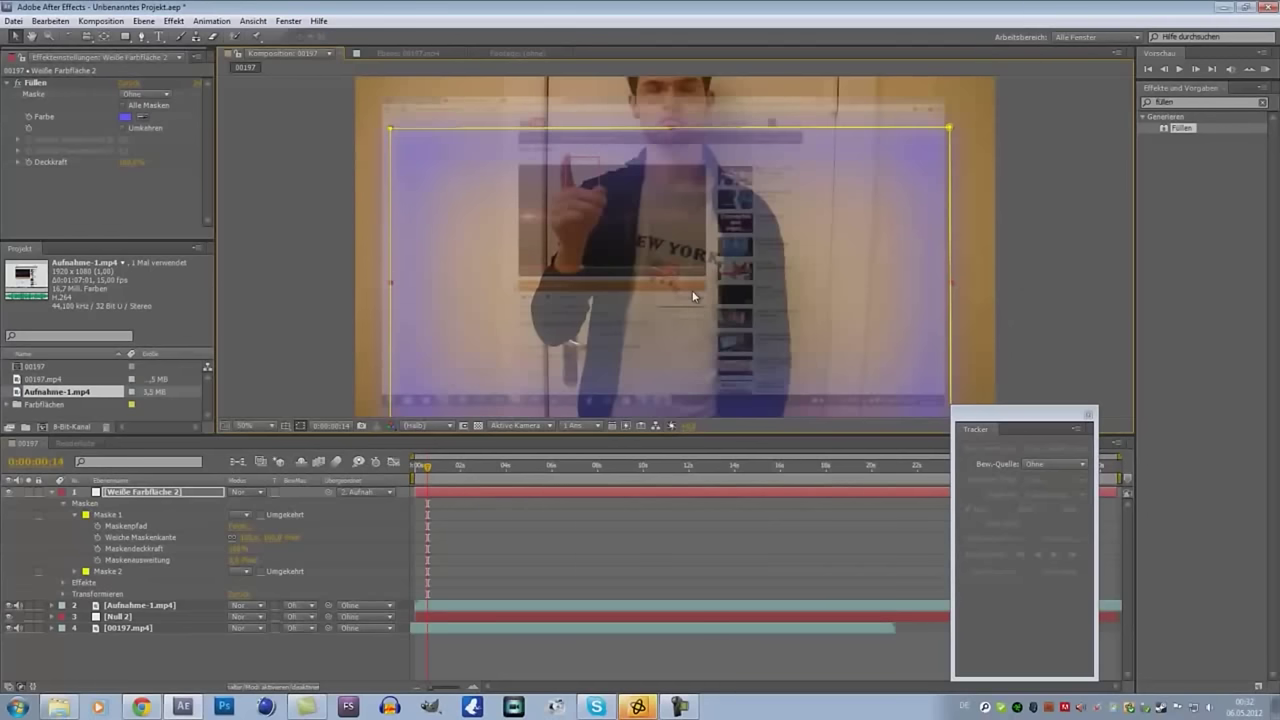
key("ctrl+z")
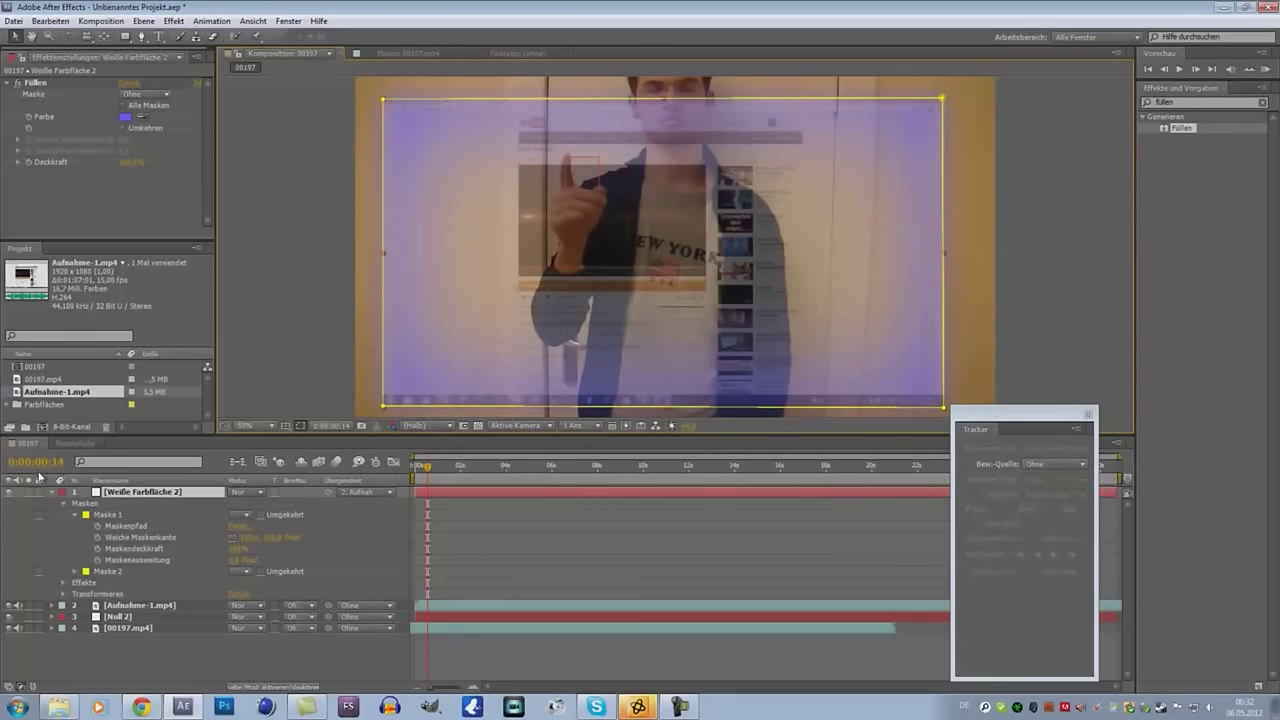
left_click(52, 492)
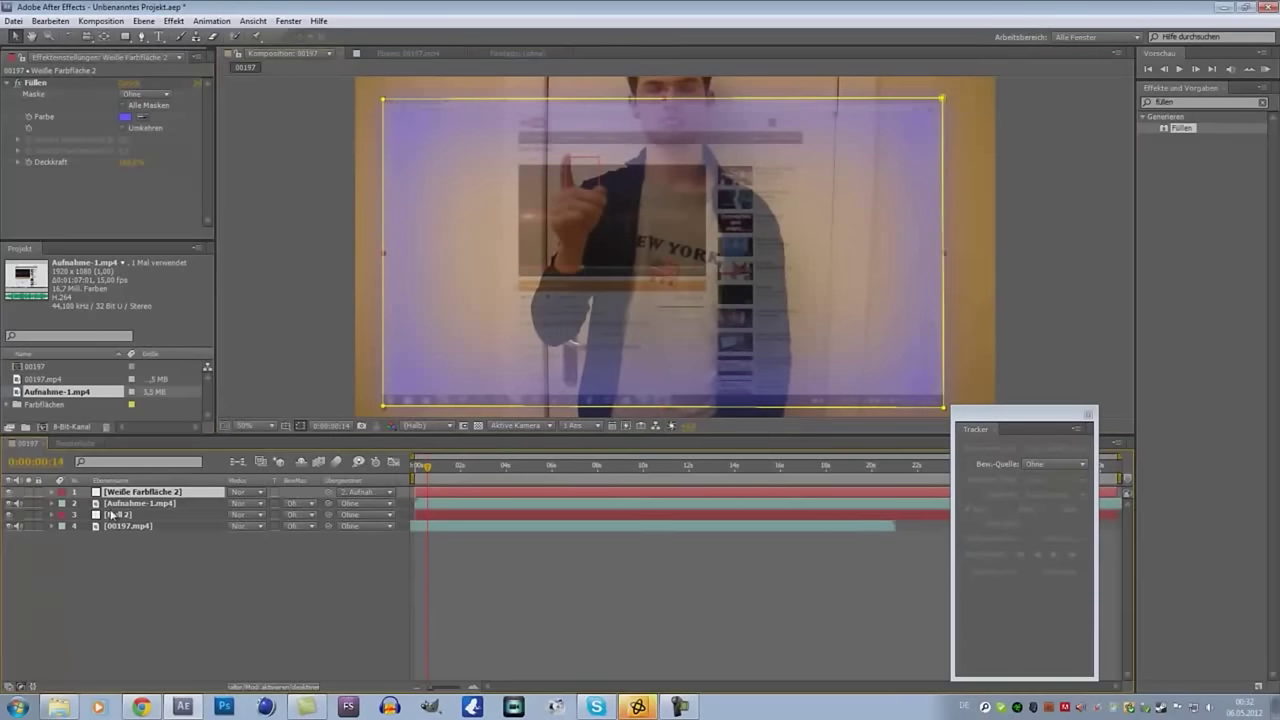
Step: At frame 0:00:00:00, drag the Aufnahme-1.mp4 recording lower into its starting position
left_click(112, 503)
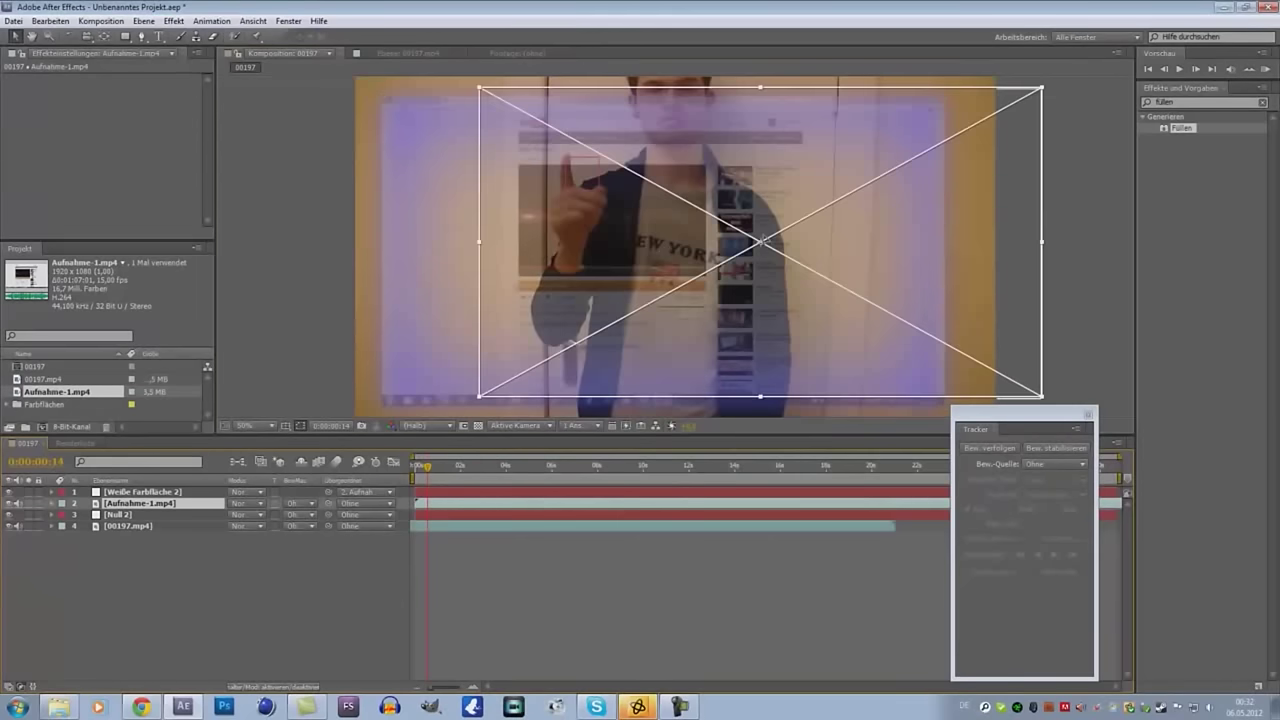
mouse_move(664, 249)
left_mouse_down()
mouse_move(691, 270)
mouse_move(675, 248)
mouse_move(671, 261)
left_mouse_up()
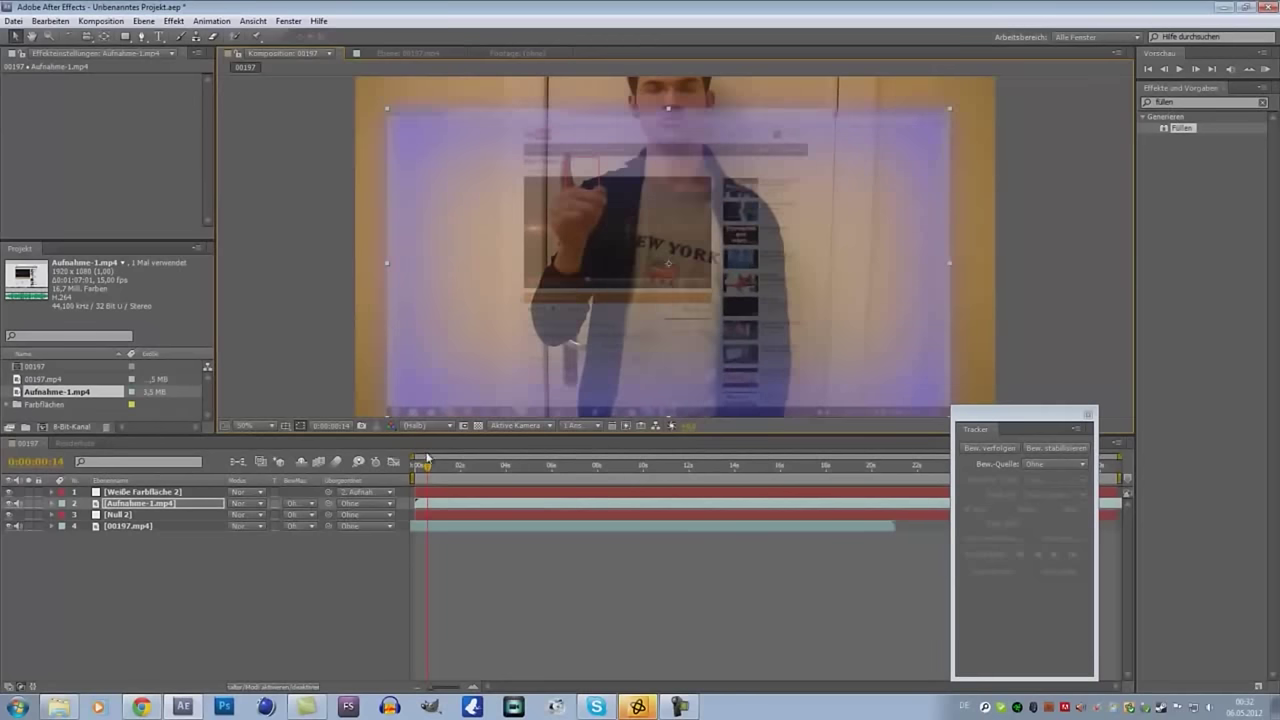
left_click_drag(427, 470, 391, 473)
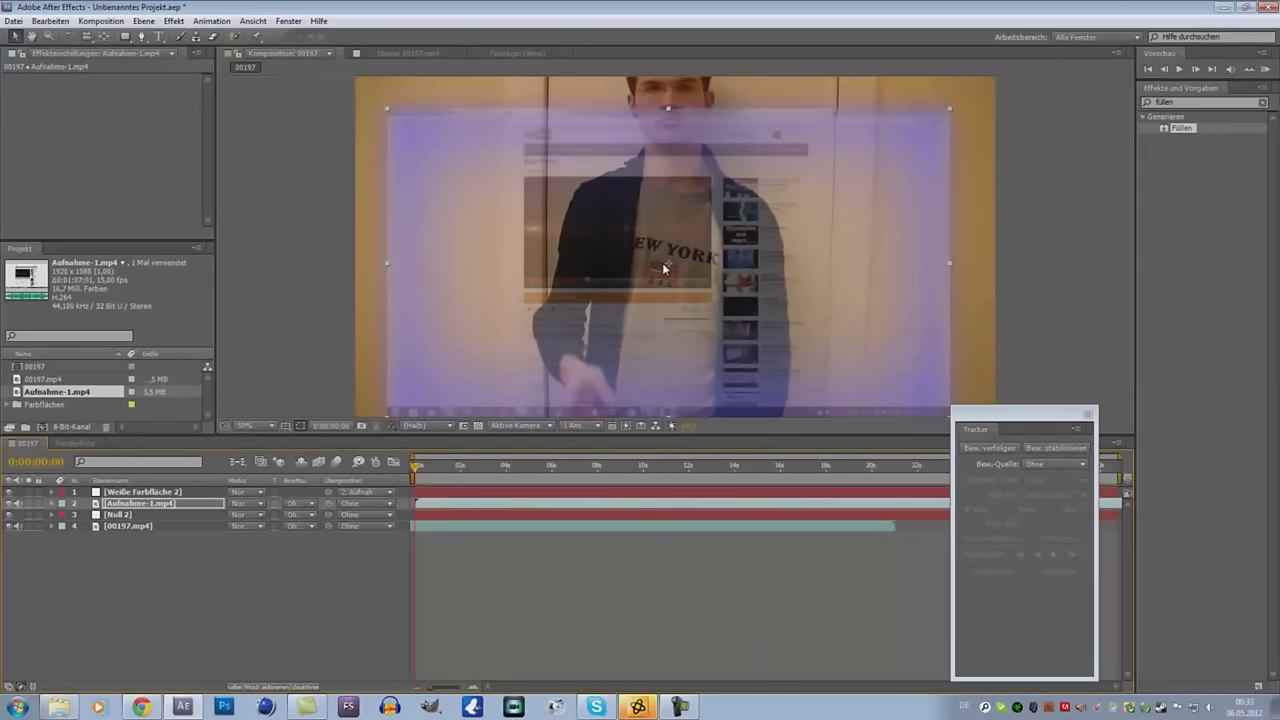
left_click_drag(666, 264, 570, 412)
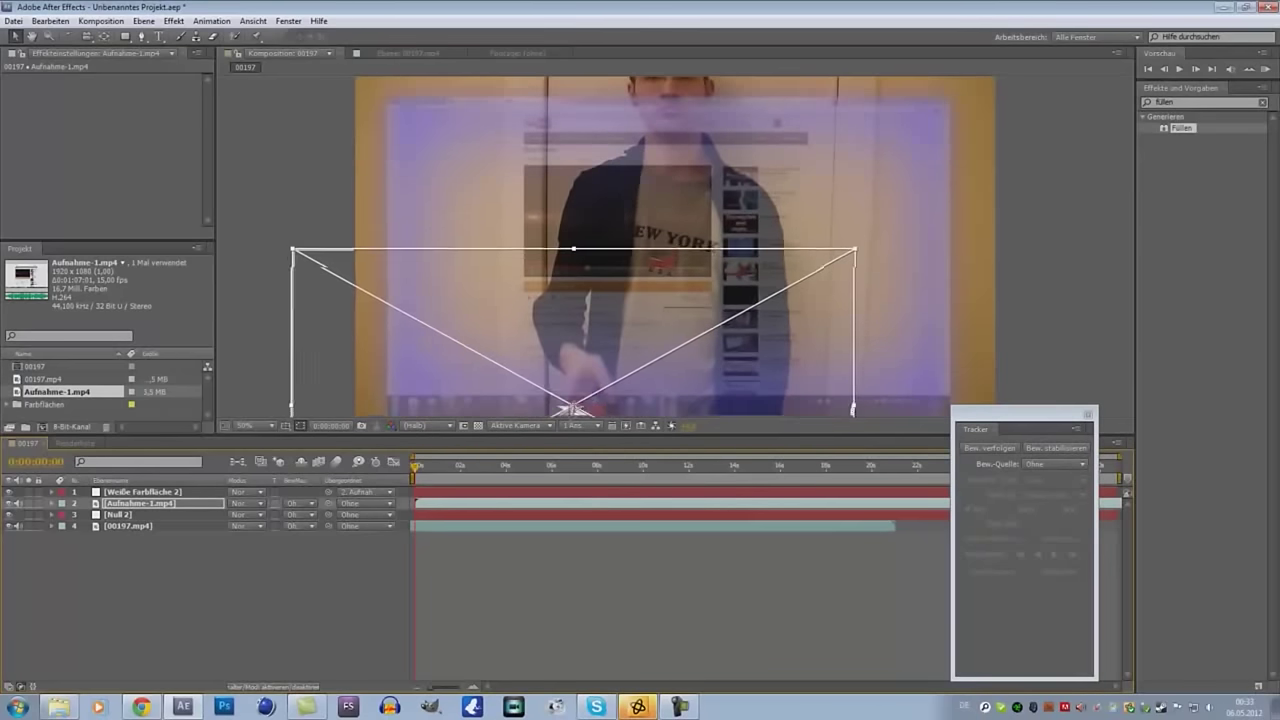
left_click_drag(570, 412, 677, 336)
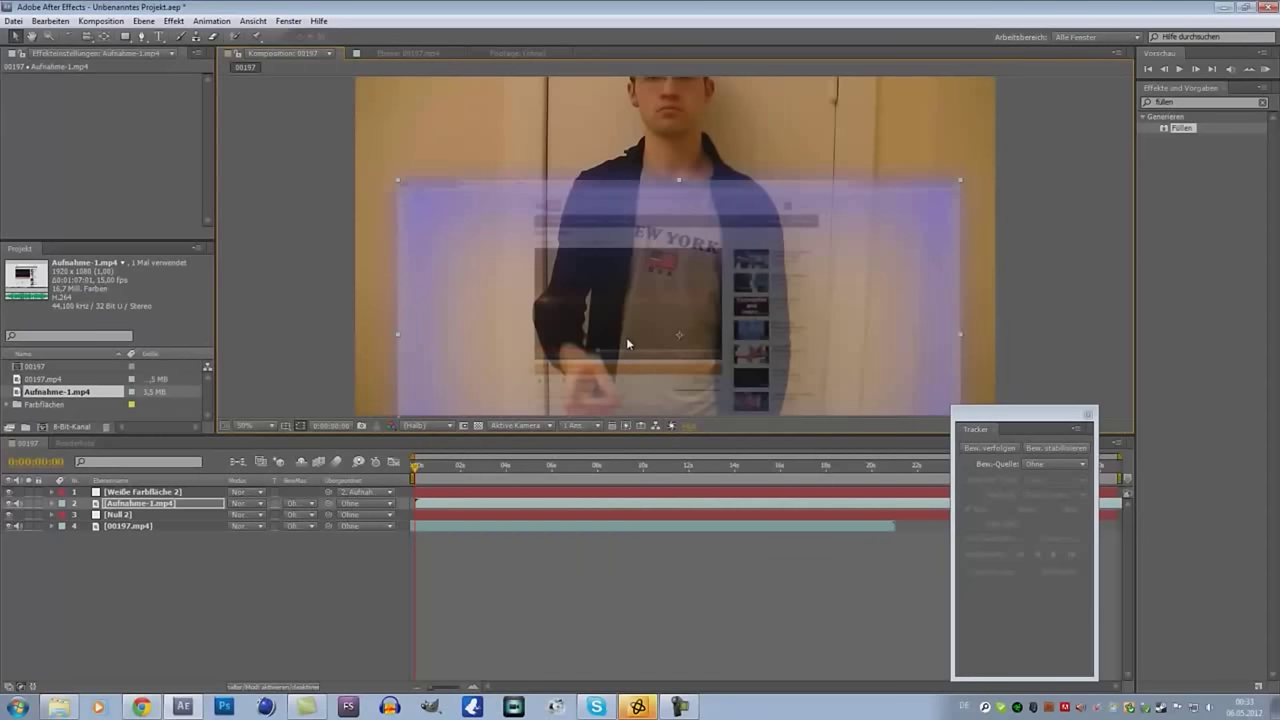
left_click_drag(649, 331, 655, 351)
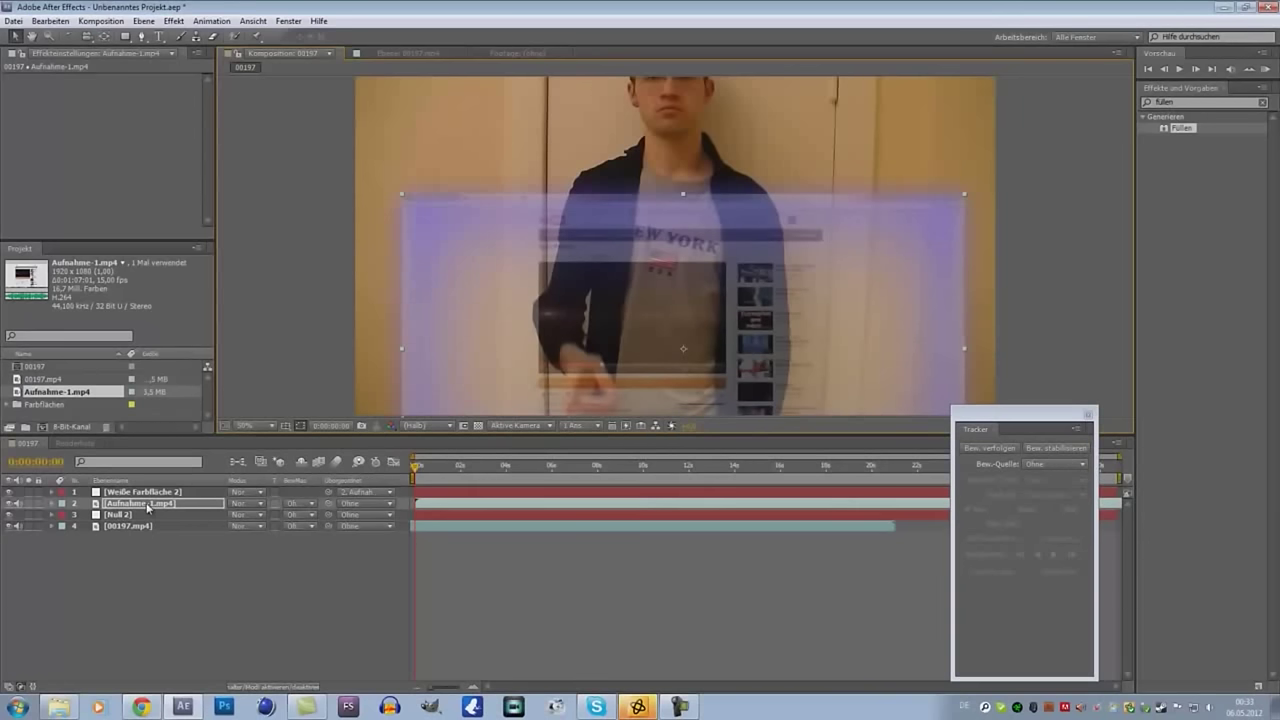
Step: Parent Aufnahme-1.mp4 to Null 2 and play the composition preview
key("Return")
left_click_drag(328, 503, 133, 521)
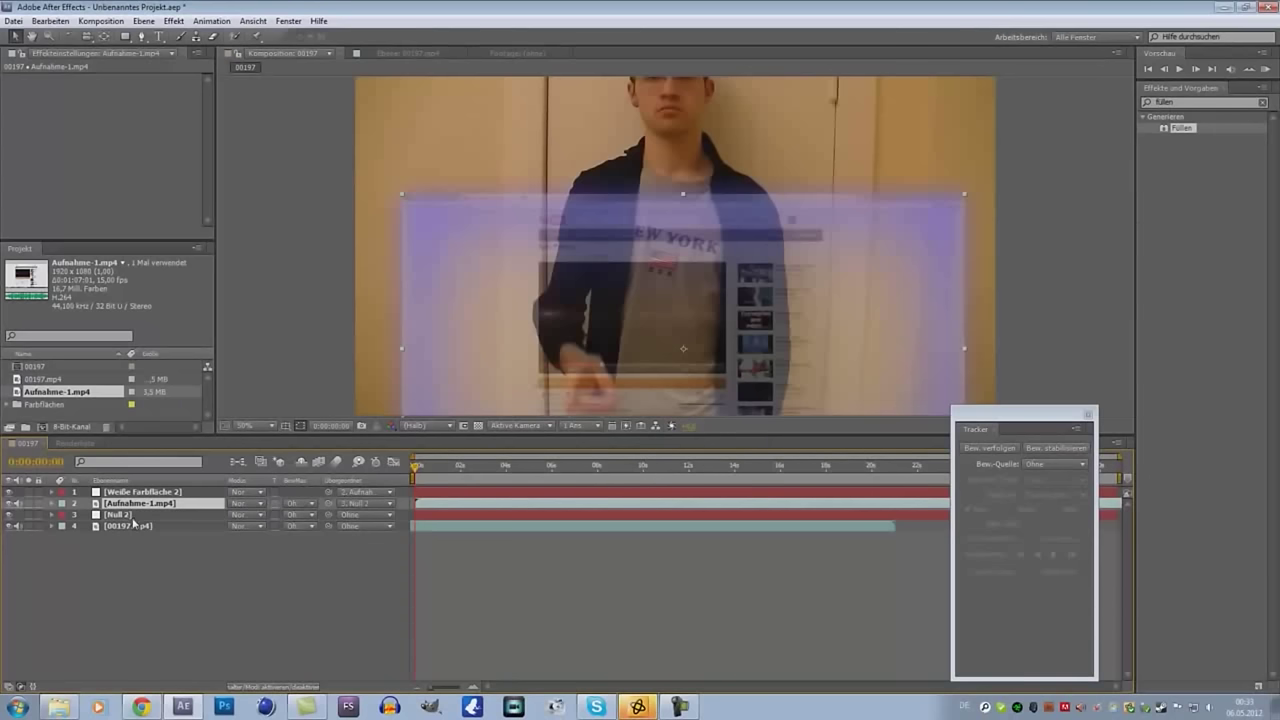
left_click(250, 566)
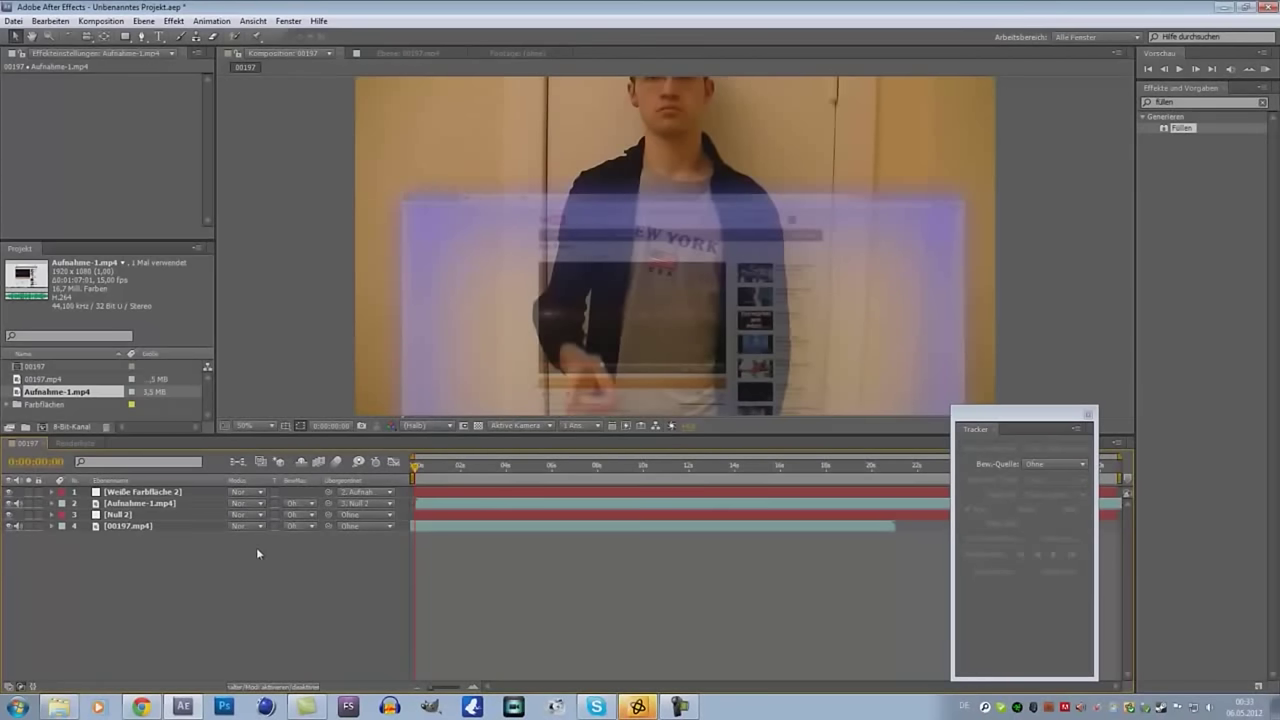
left_click(1176, 68)
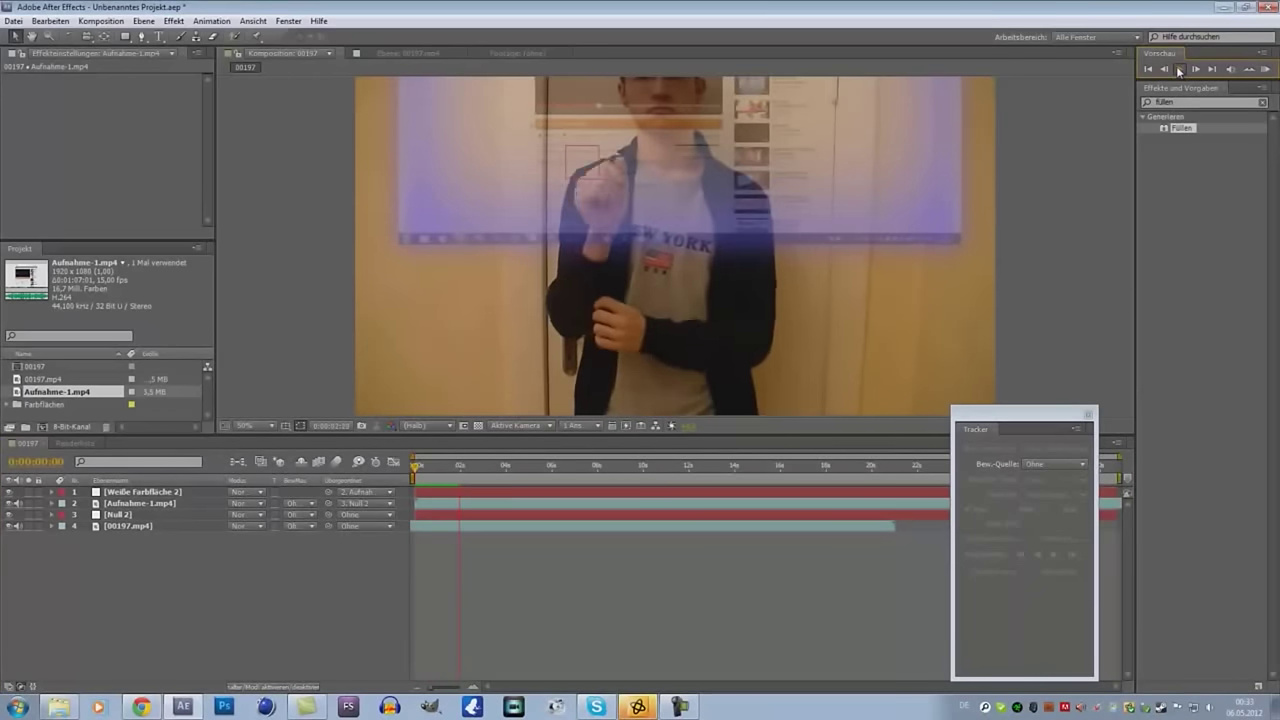
Step: Stop the preview, drag Aufnahme-1.mp4 lower, and replay from the first frame
left_click(1178, 68)
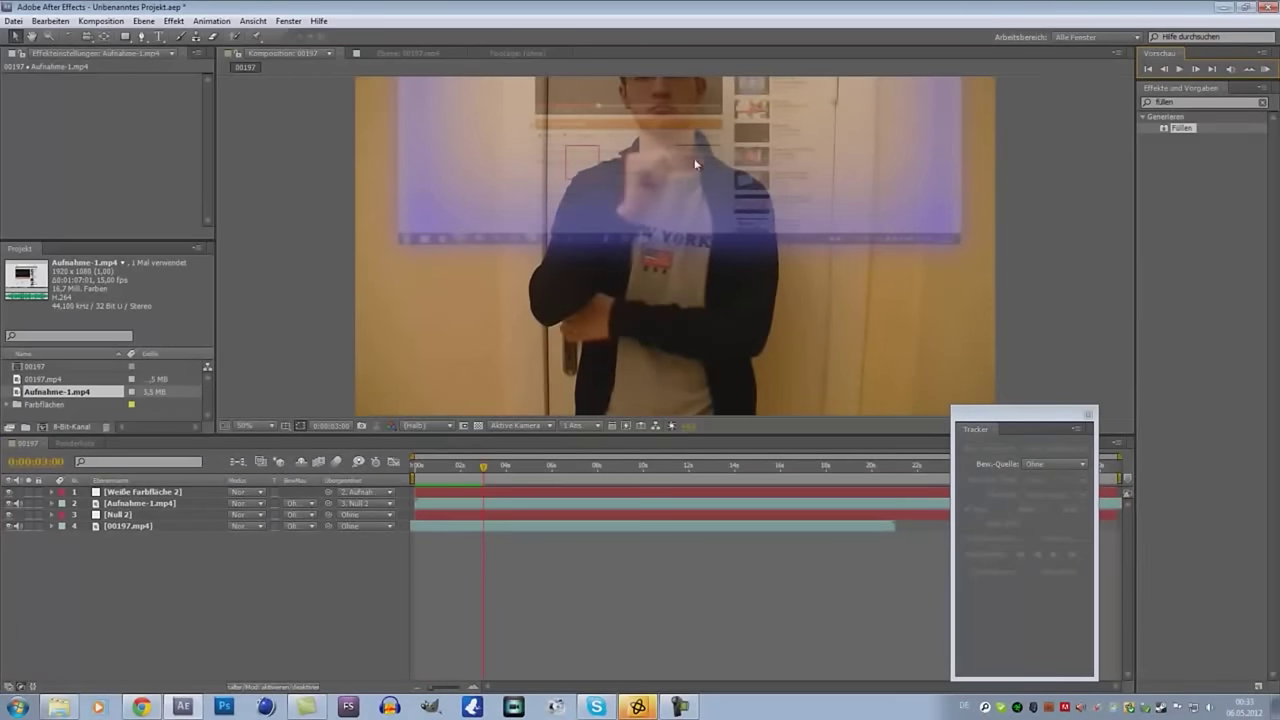
left_click(115, 503)
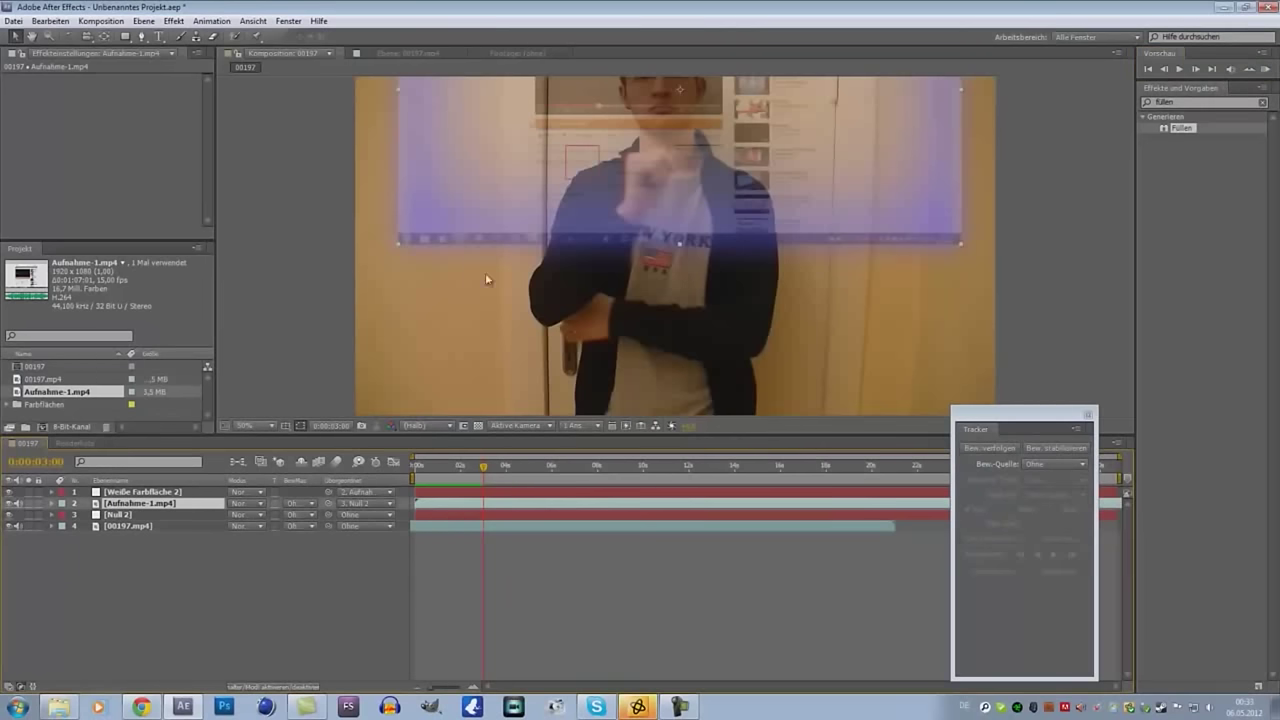
left_click_drag(706, 138, 714, 227)
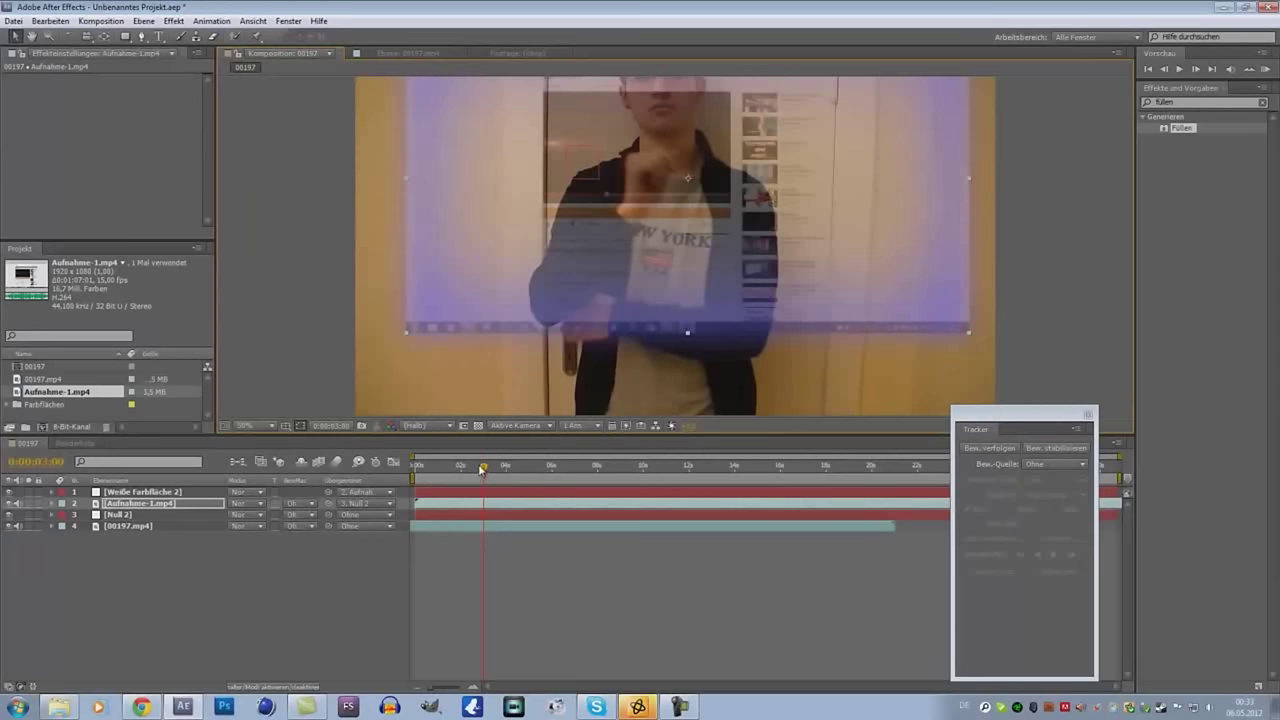
left_click_drag(483, 468, 390, 481)
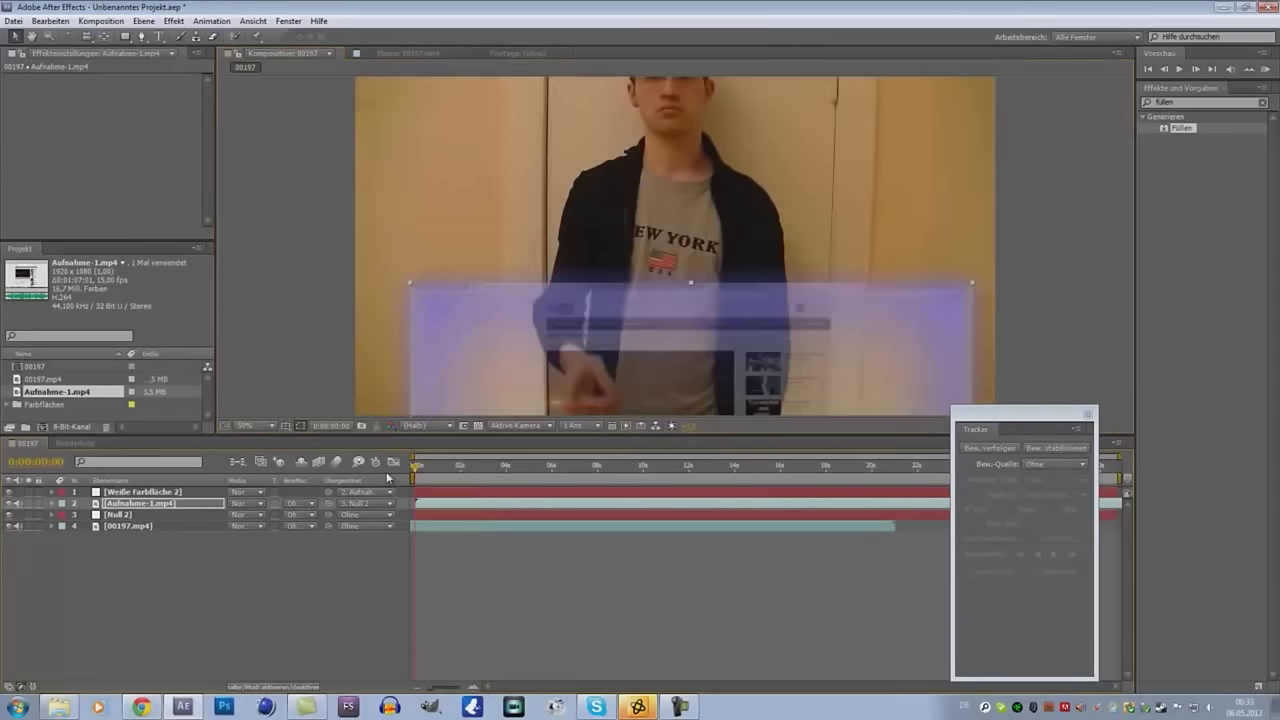
left_click(1180, 69)
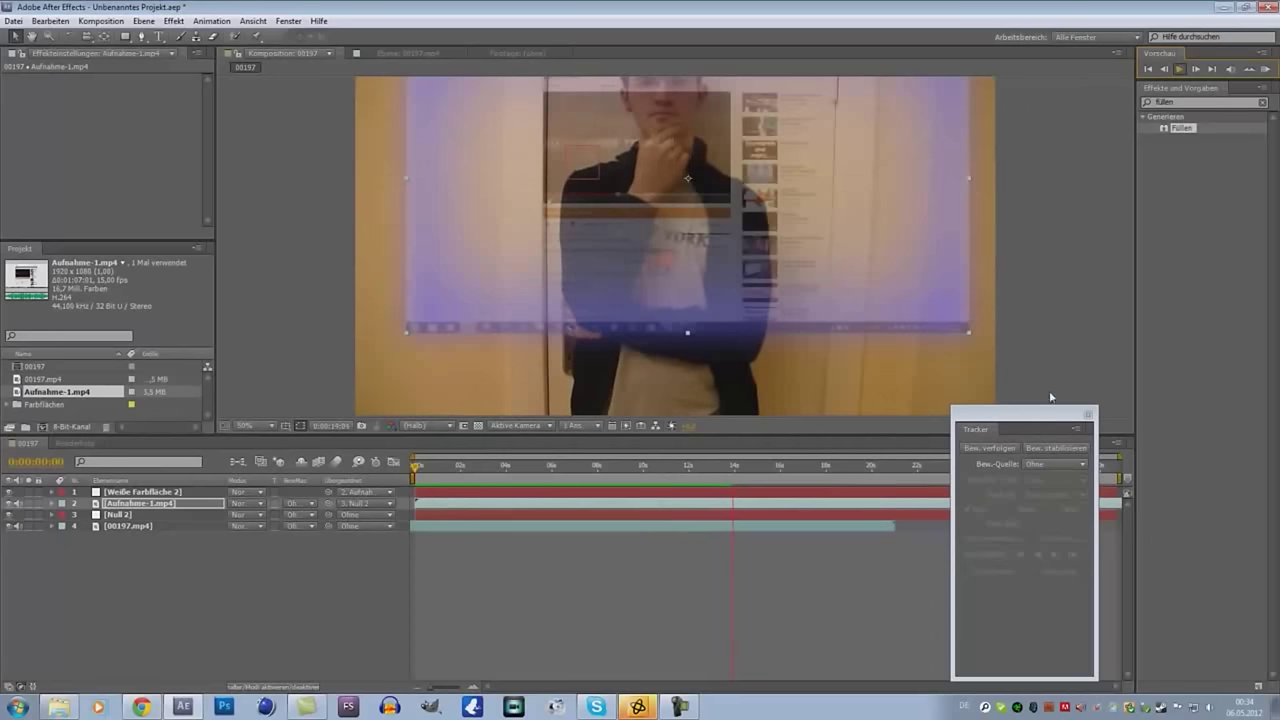
Step: Move the Tracker panel aside and preview the tracked result again
left_click_drag(1020, 413, 1200, 303)
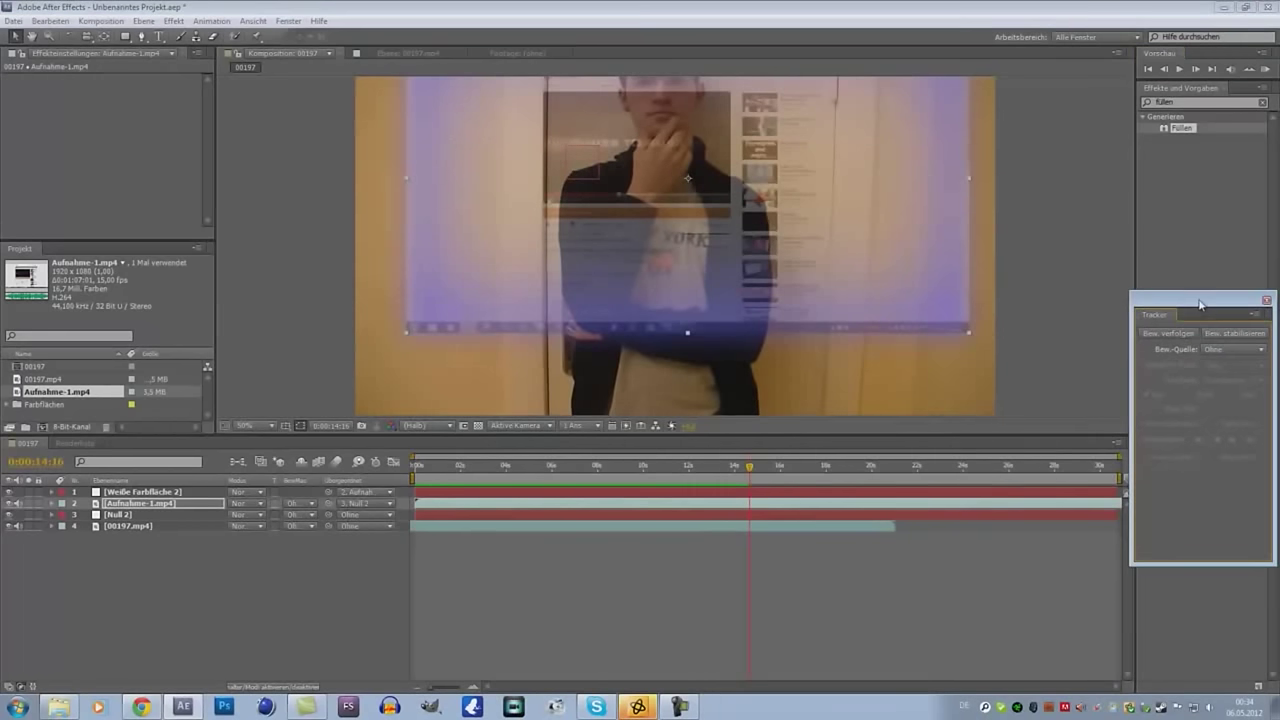
left_click(1180, 70)
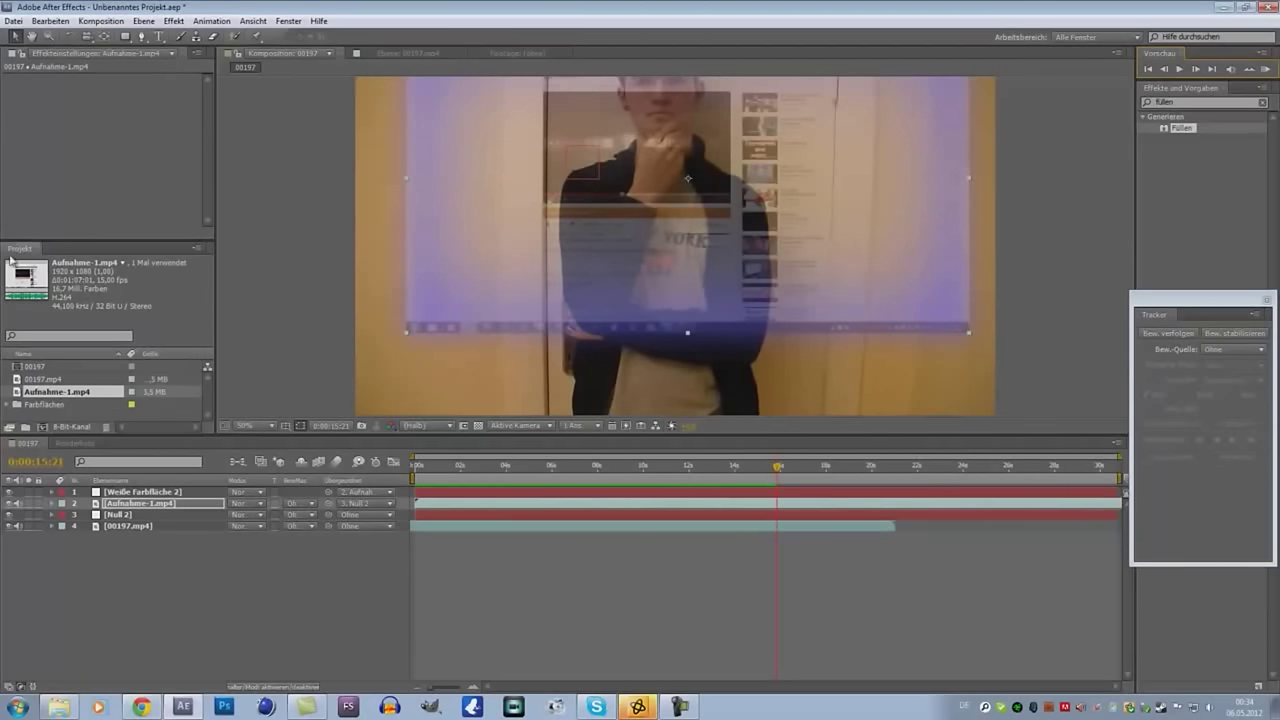
left_click(122, 586)
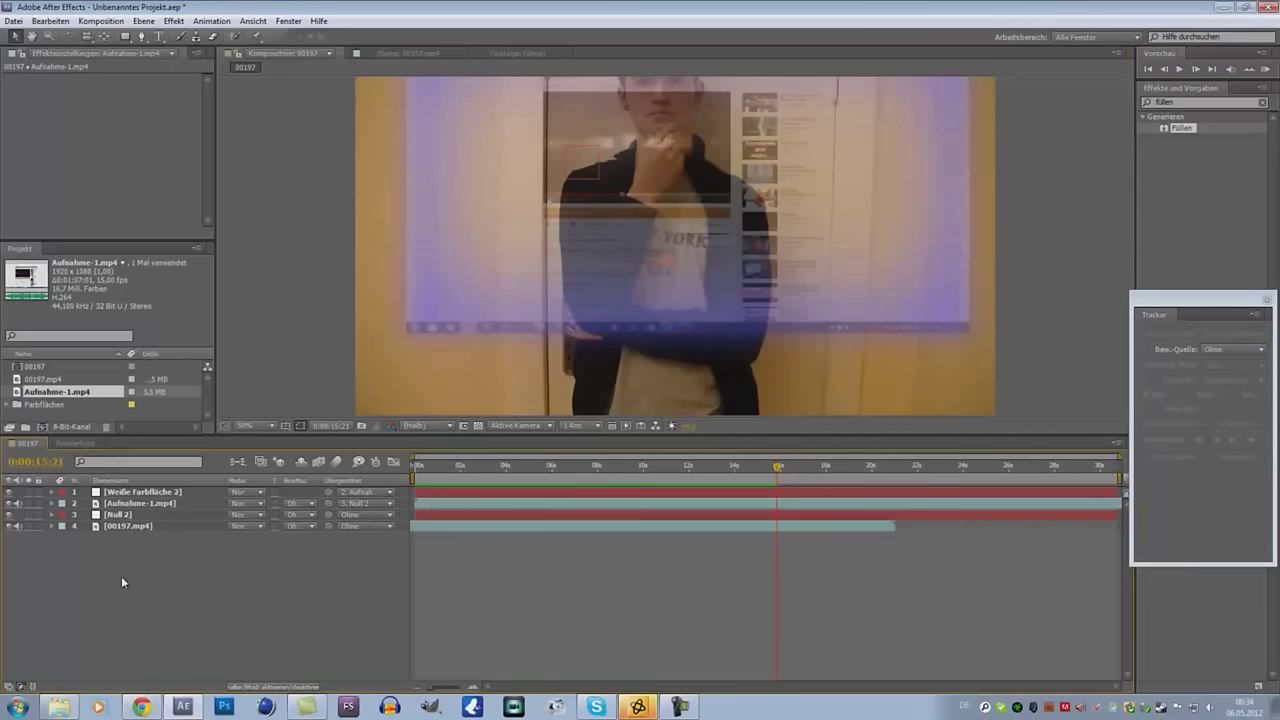